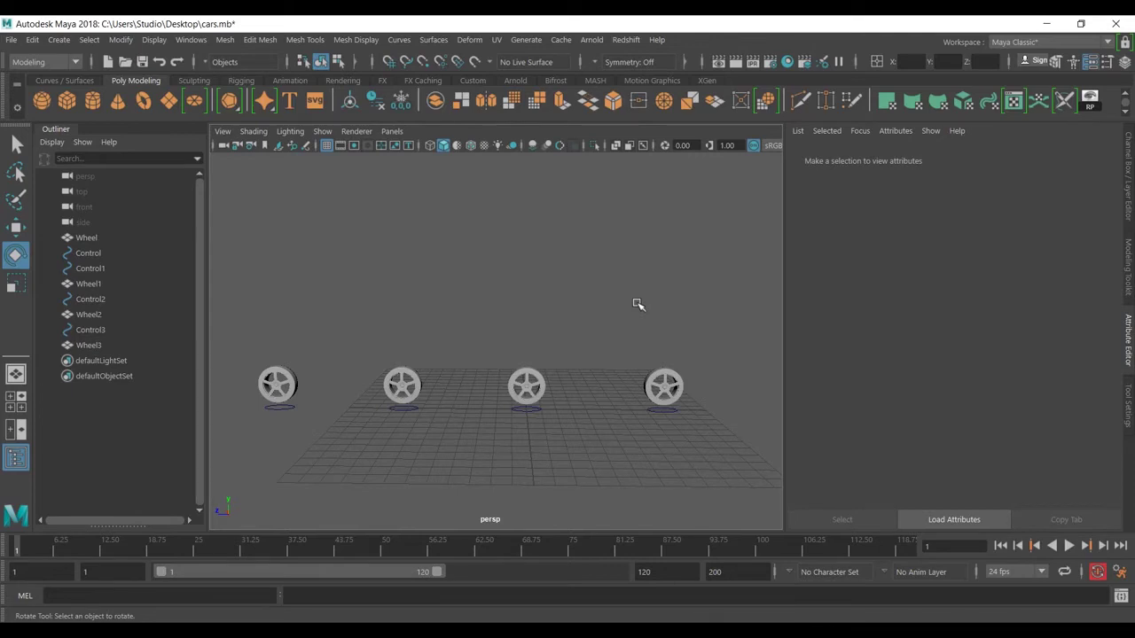
- Look over the row of four wheels and the control curves beneath them
scroll(585, 368, up, 2)
alt+drag(635, 356, 644, 388)
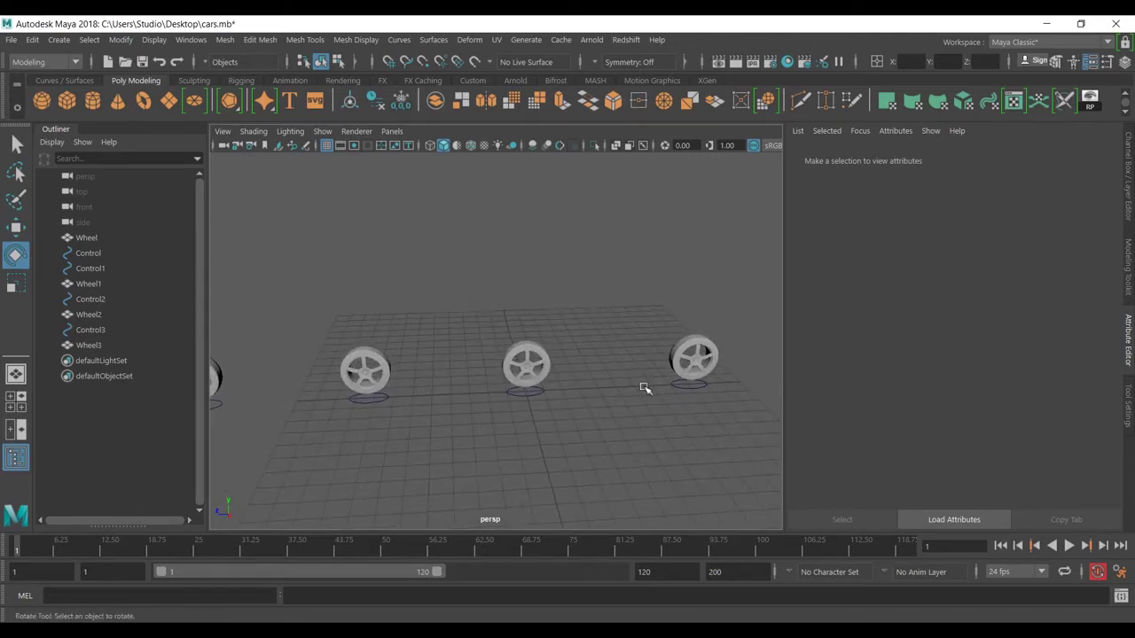
alt+drag(488, 373, 509, 431)
scroll(590, 418, down, 2)
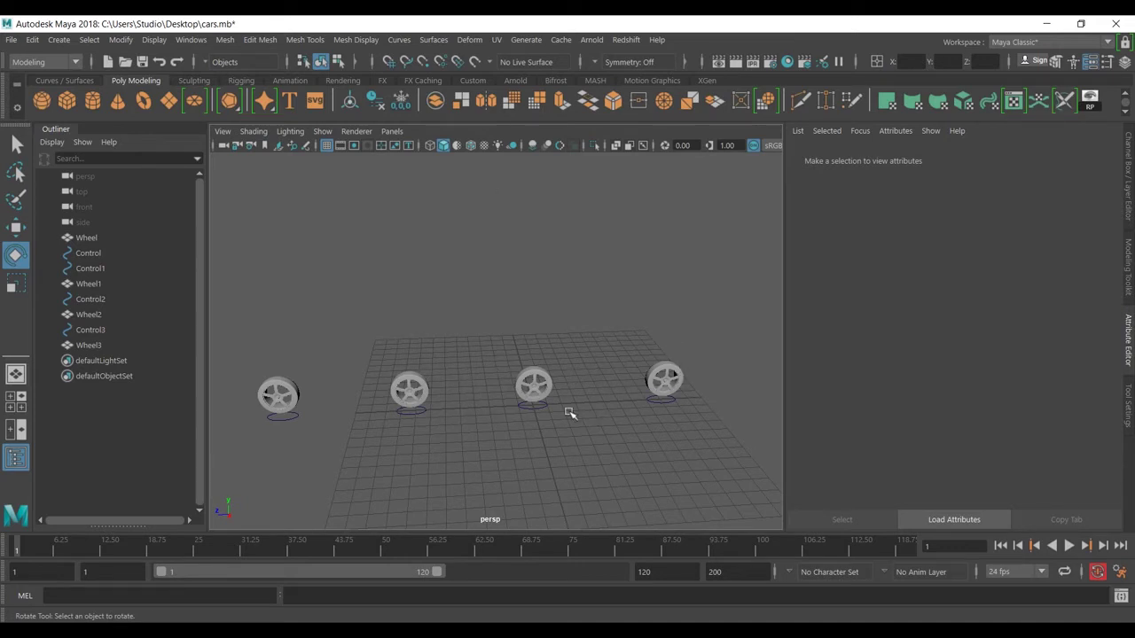
scroll(590, 382, up, 2)
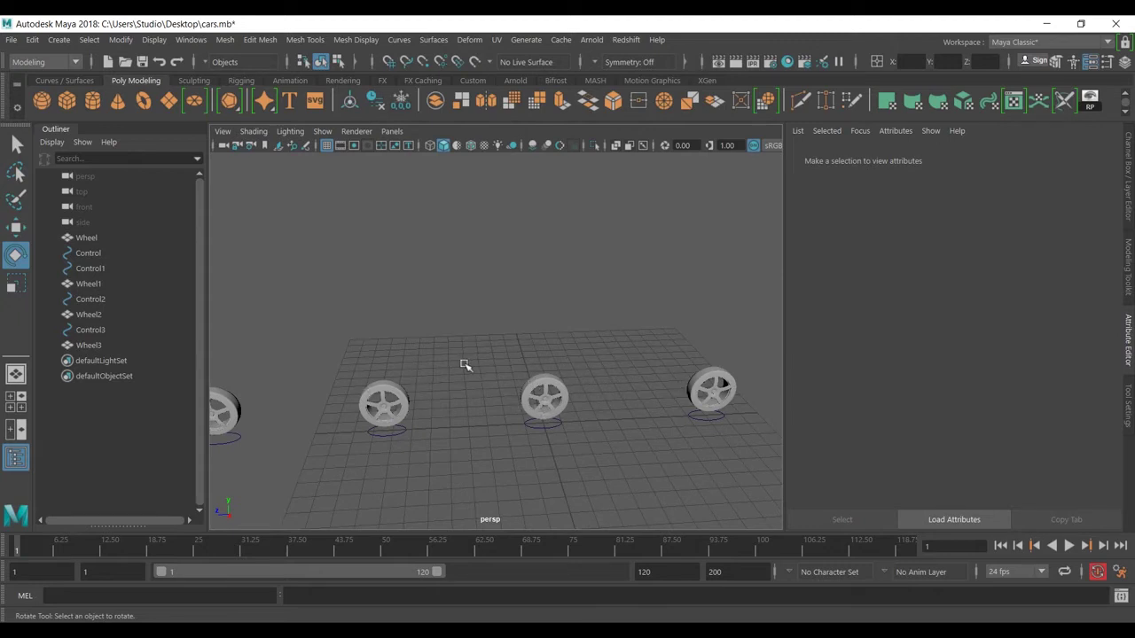
drag(426, 367, 434, 399)
key(ctrl+z)
key(ctrl+z)
click(498, 334)
alt+drag(498, 334, 565, 334)
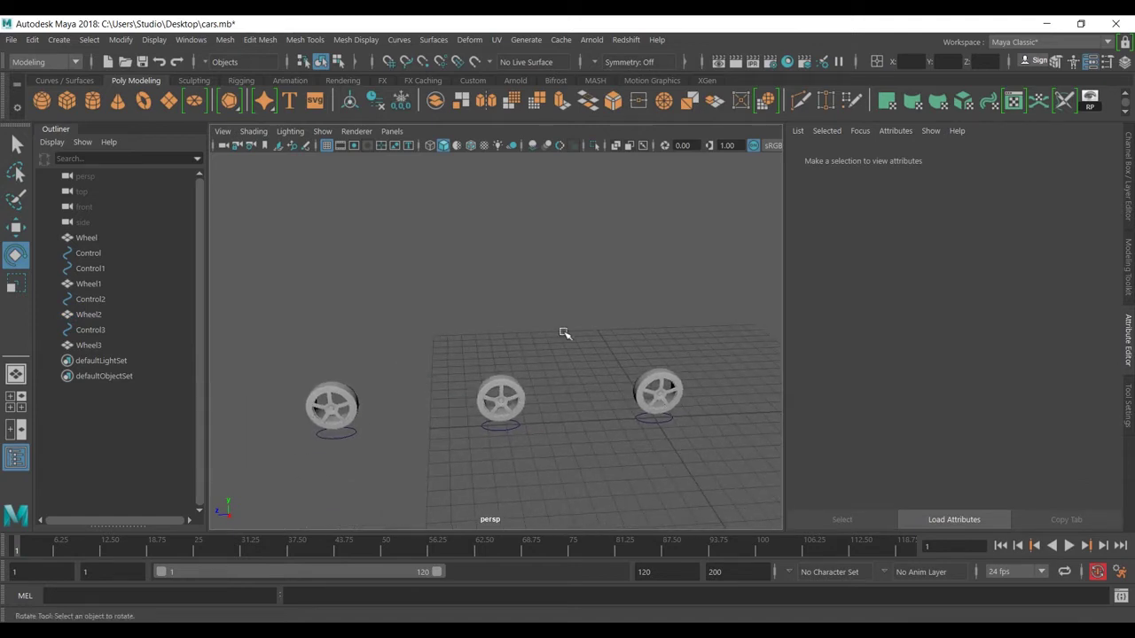
- Select Wheel3 together with its control curve Control3 and frame them in the perspective view
drag(387, 353, 266, 458)
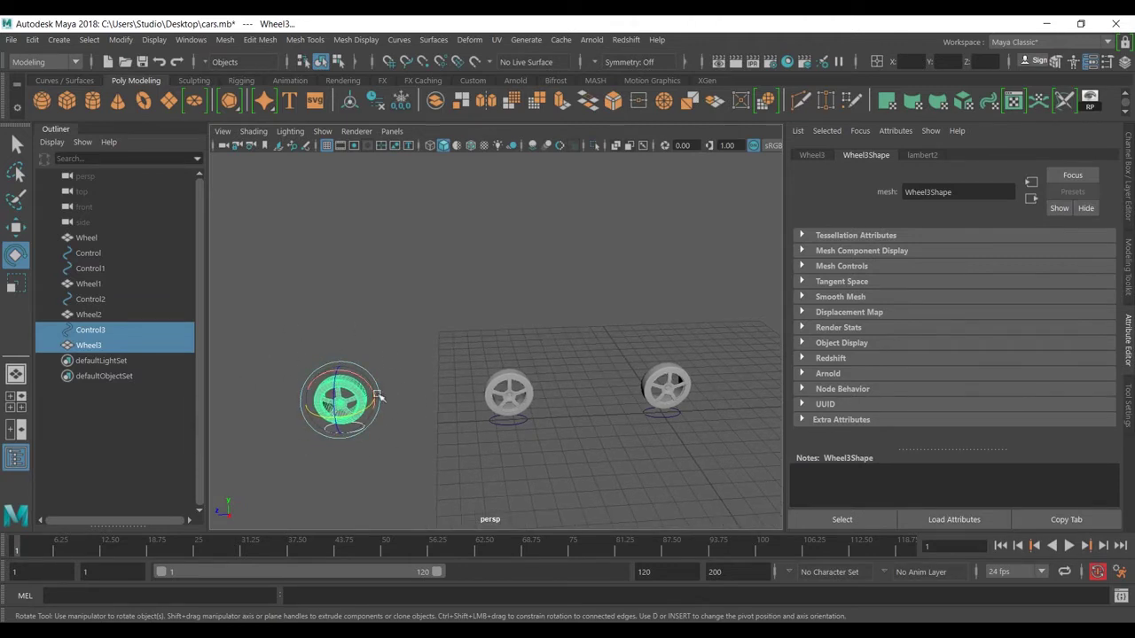
alt+drag(478, 416, 235, 417)
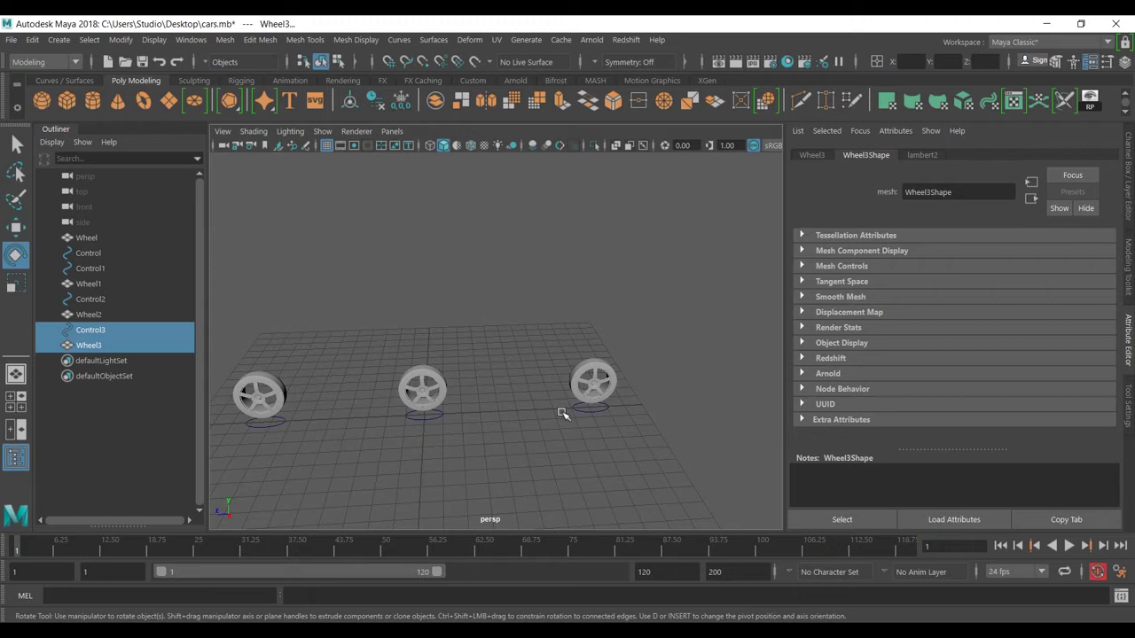
mouse_move(562, 399)
alt+mouse_down()
mouse_move(522, 405)
mouse_move(658, 385)
mouse_move(409, 396)
mouse_move(573, 385)
alt+mouse_up()
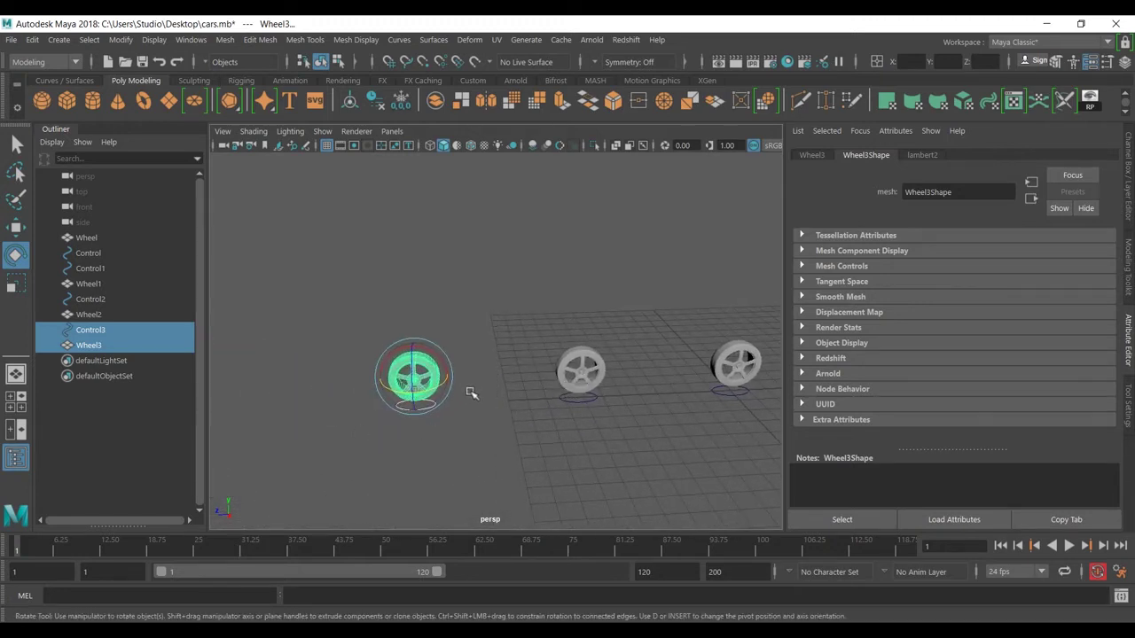
alt+drag(468, 384, 544, 435)
key(f)
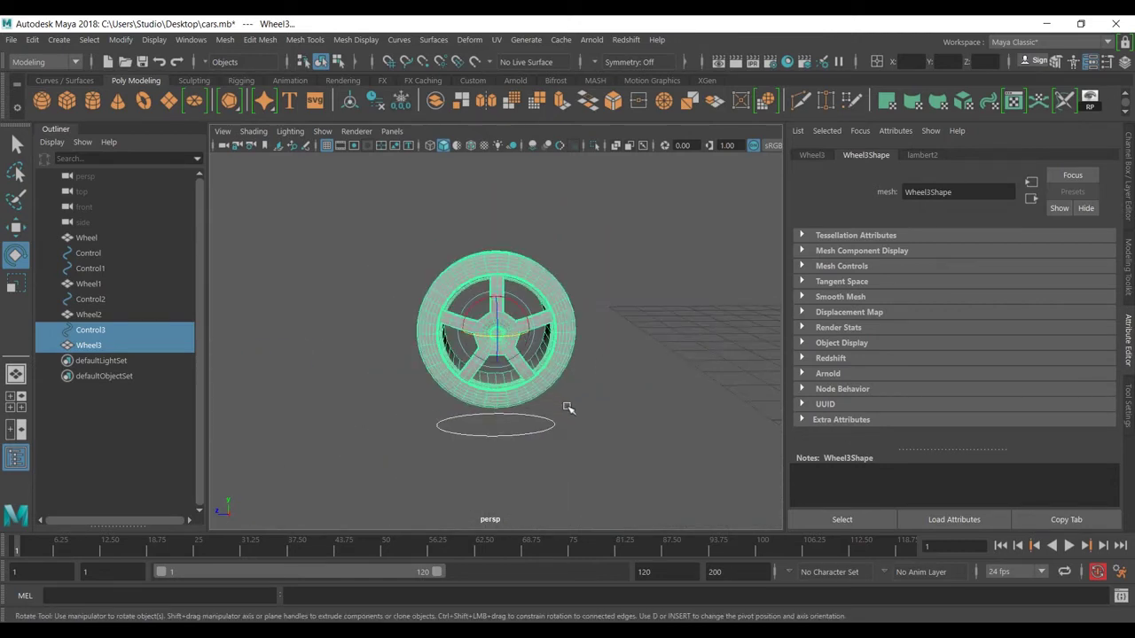
- Show the transform channels of Wheel3 and Control3 and check their values
click(1128, 202)
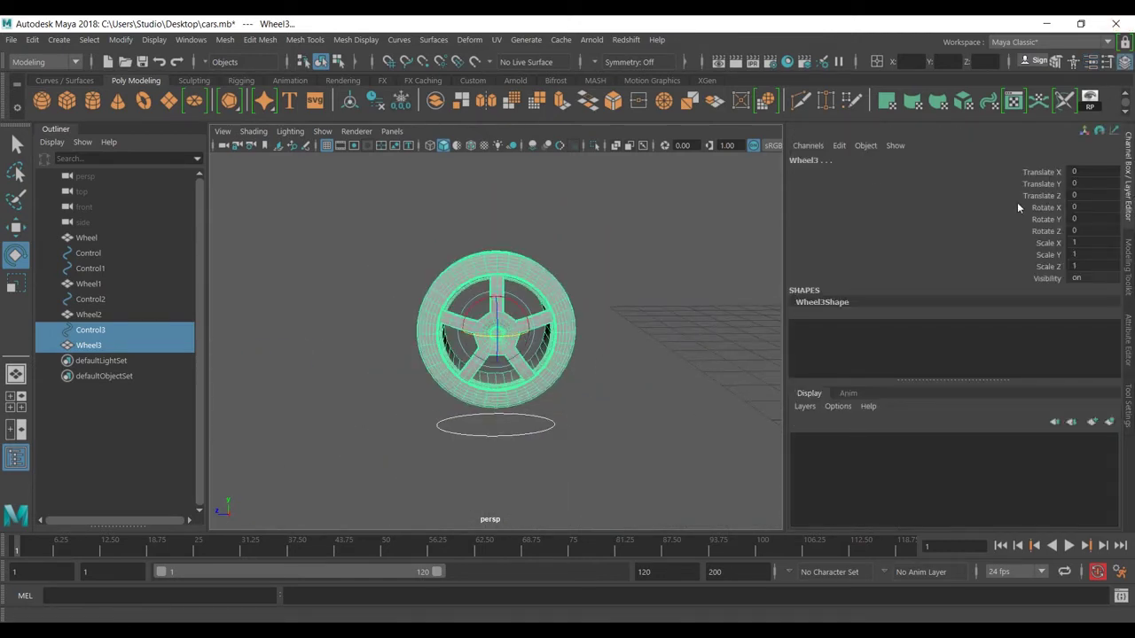
drag(613, 262, 537, 301)
click(531, 434)
click(646, 448)
drag(514, 407, 537, 481)
click(631, 417)
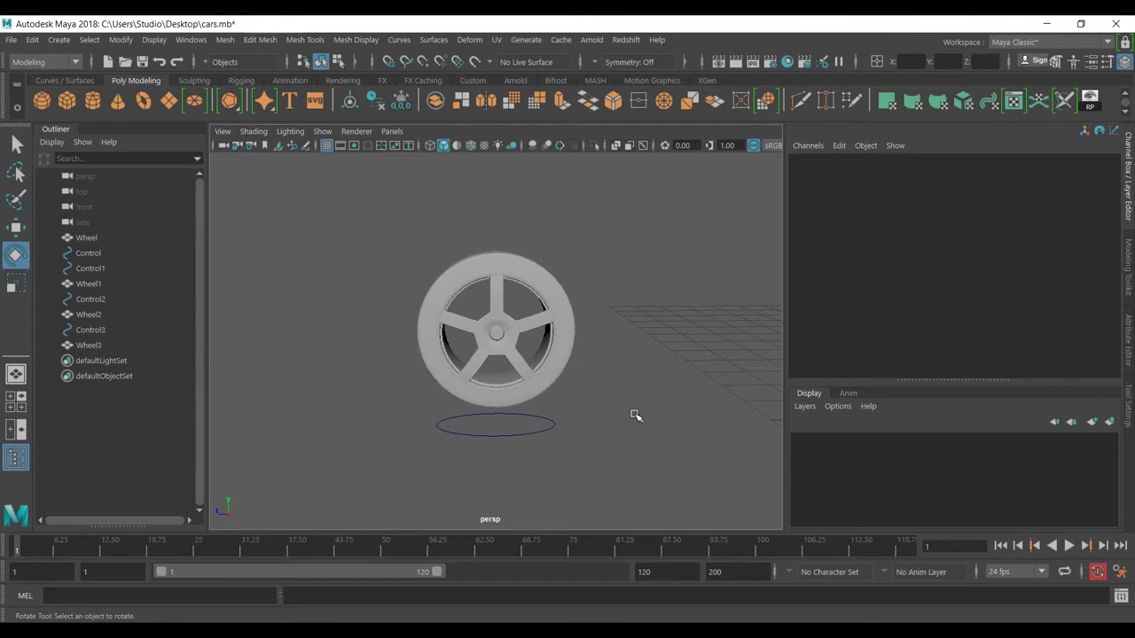
click(490, 433)
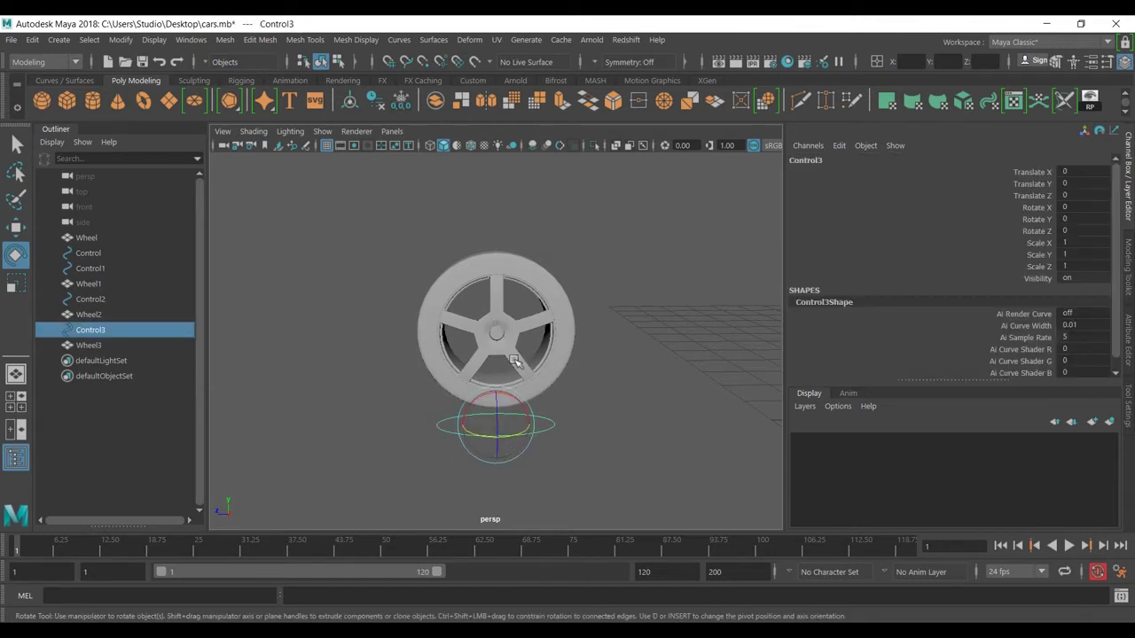
- Parent Wheel3 under the Control3 curve
click(534, 312)
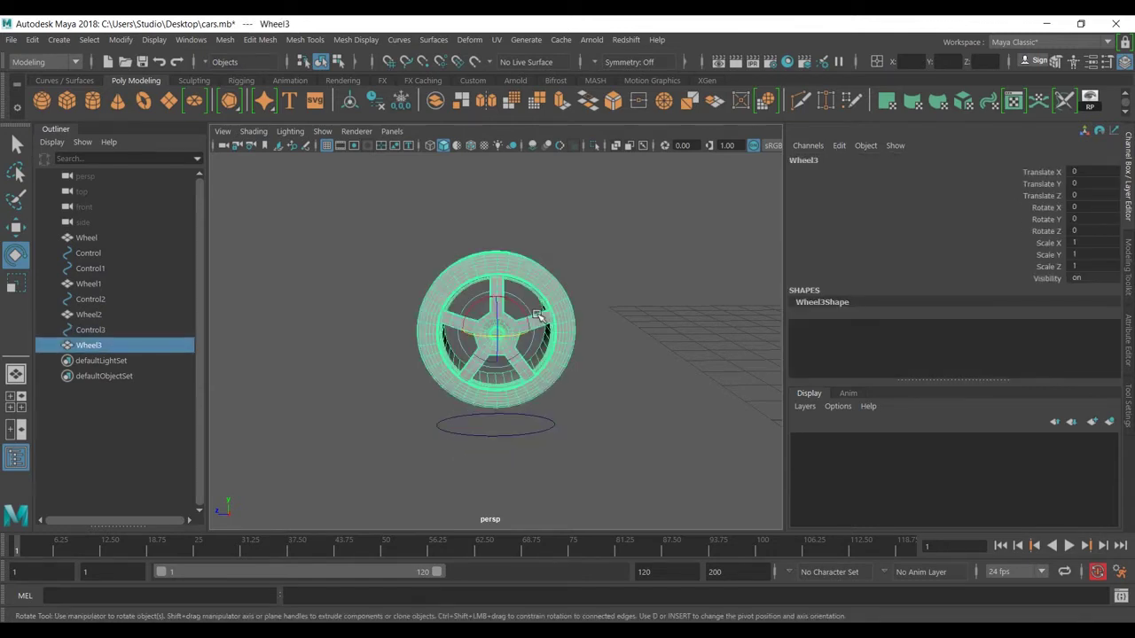
shift+click(521, 426)
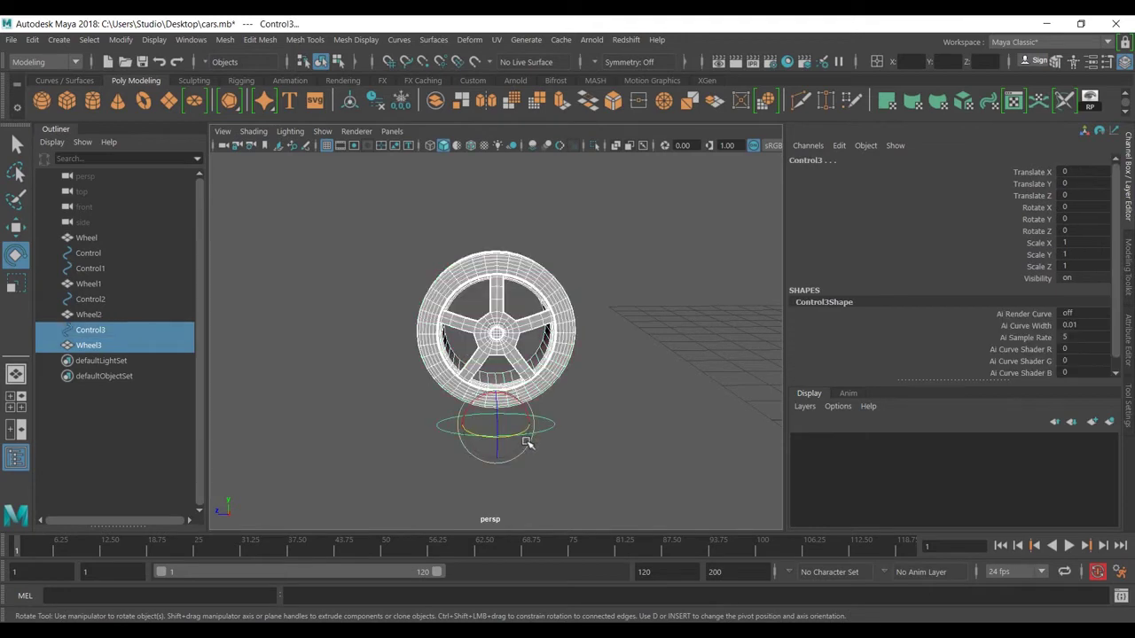
key(p)
- Try moving Control3 with its parented wheel, undo the move and clear the selection
click(511, 433)
drag(512, 433, 286, 445)
key(ctrl+z)
key(w)
key(ctrl+z)
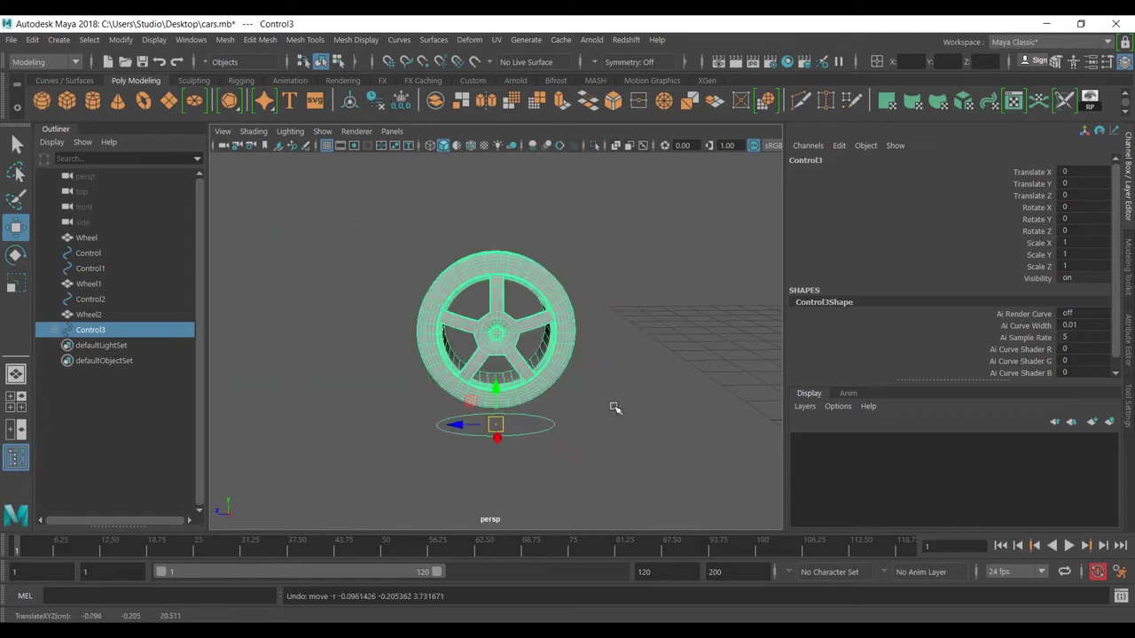
click(617, 406)
- Add a keyable float attribute named wheel to Control3, with default 0
alt+drag(654, 400, 708, 412)
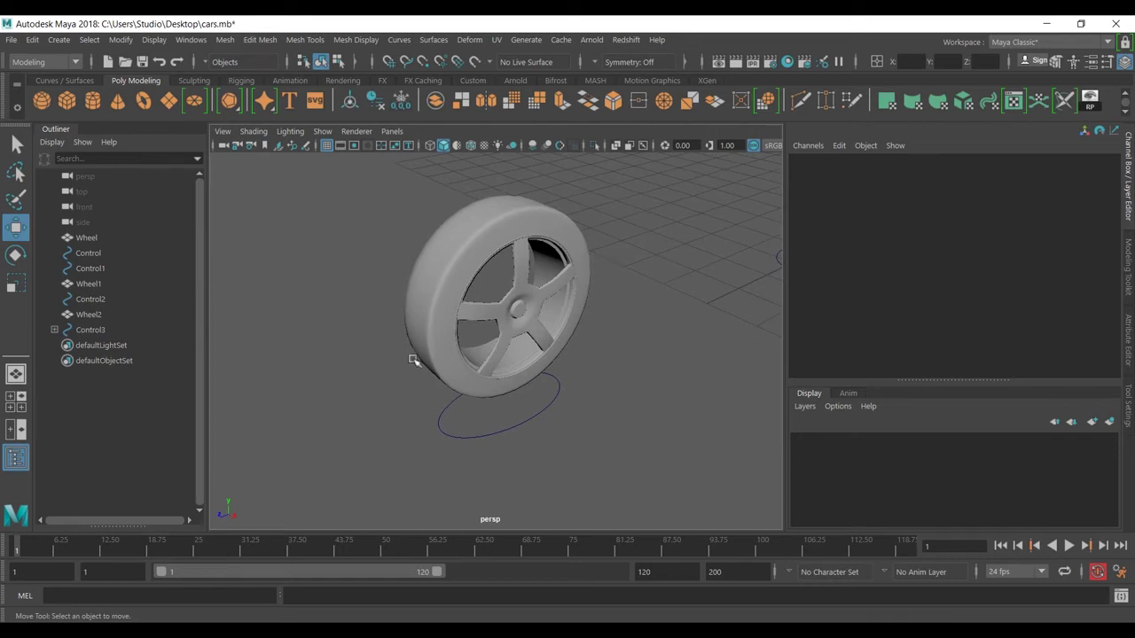
alt+drag(566, 352, 514, 457)
click(513, 439)
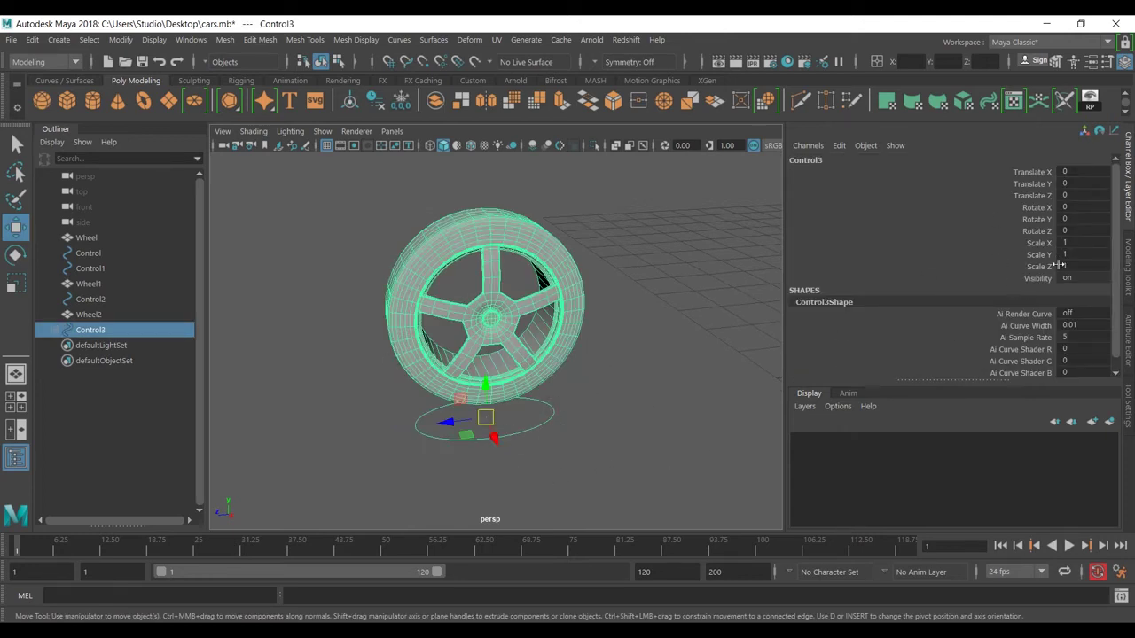
click(839, 146)
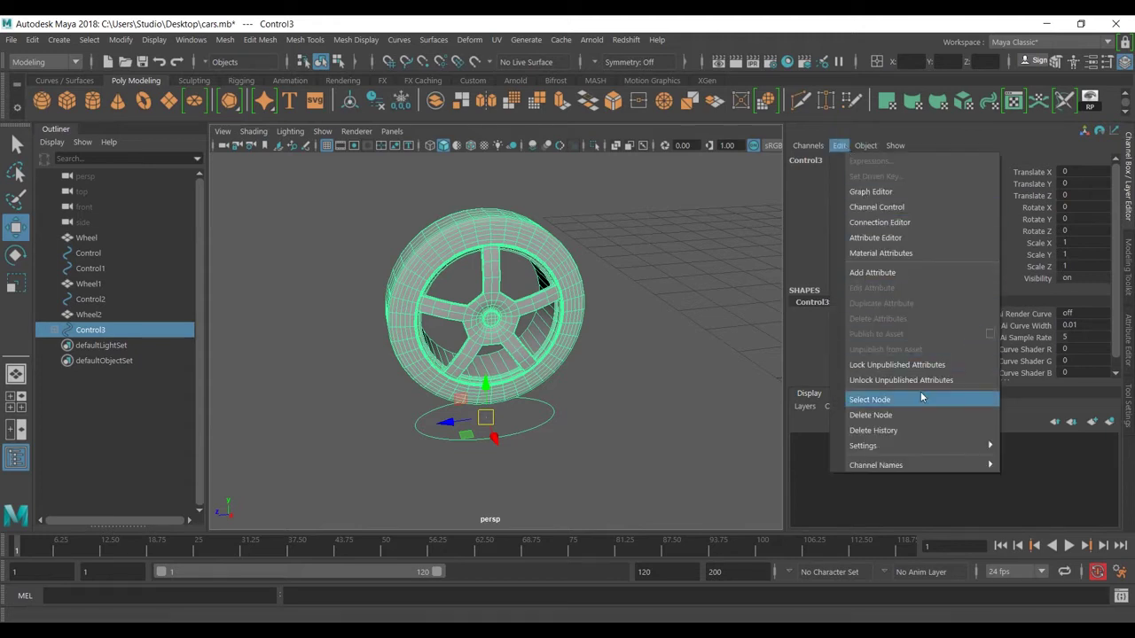
click(886, 272)
drag(506, 417, 846, 195)
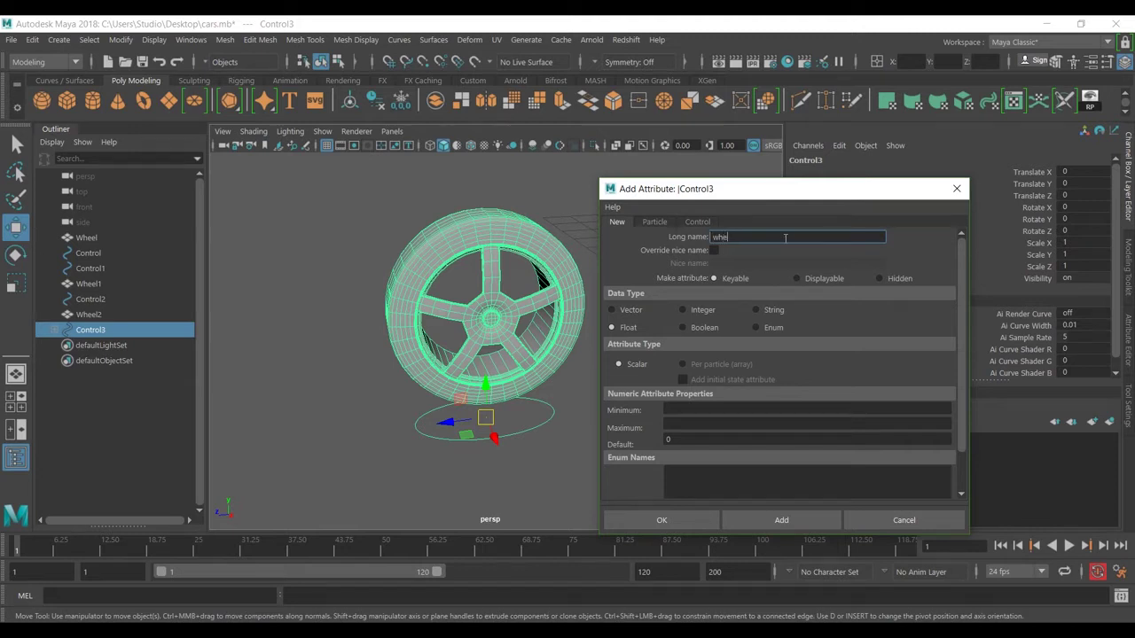
click(682, 440)
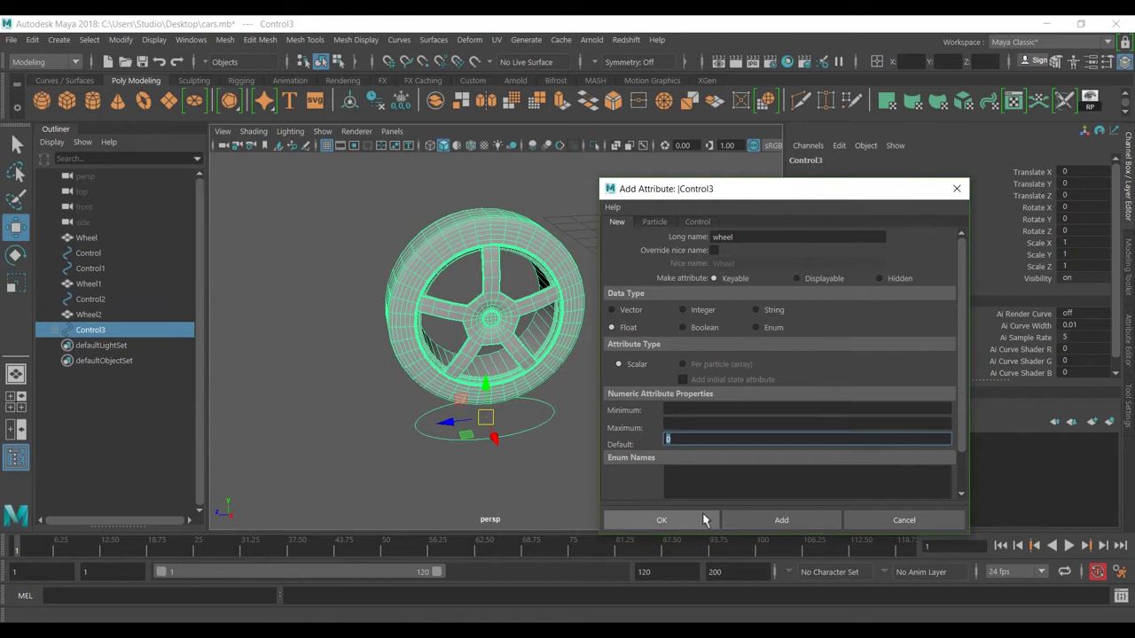
click(661, 519)
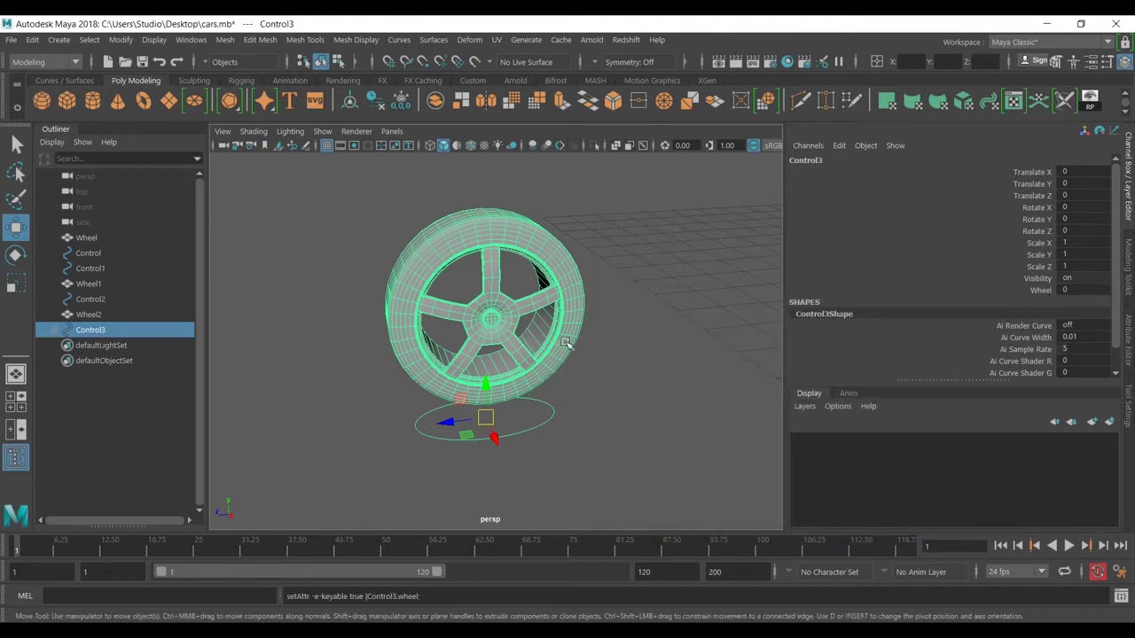
- Add a second keyable float attribute named speed to Control3, with default 0
alt+drag(548, 336, 577, 367)
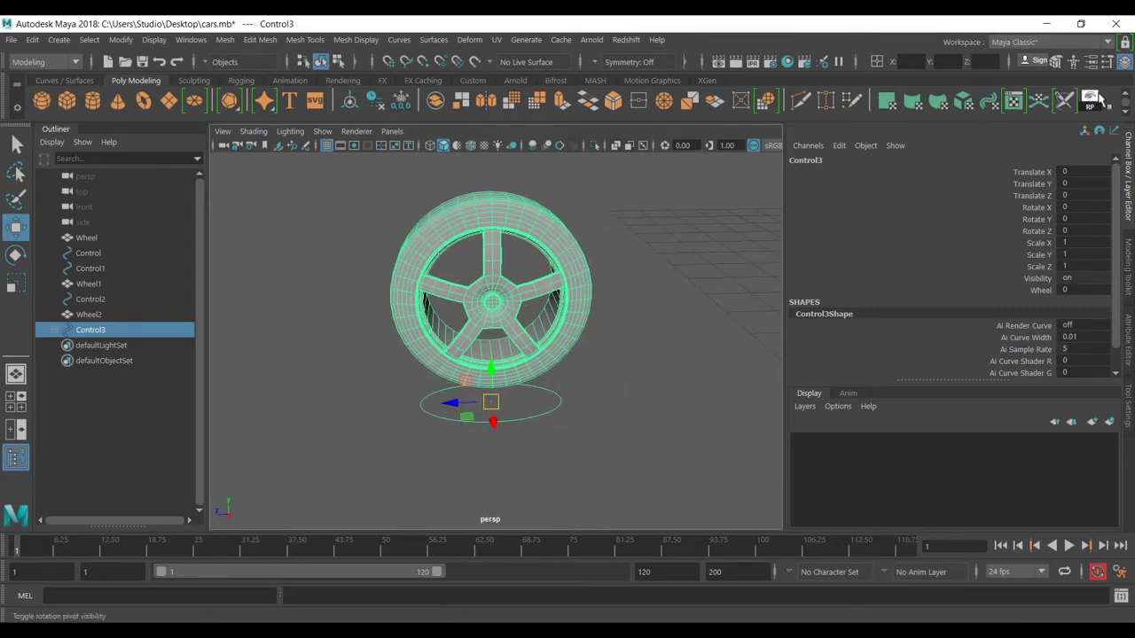
click(839, 146)
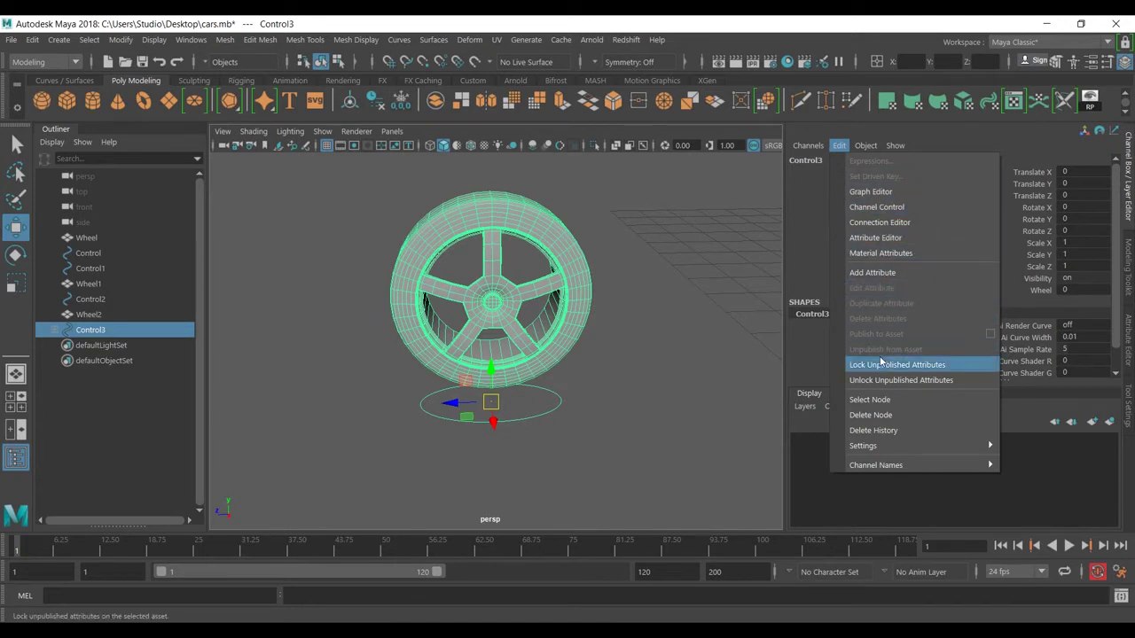
click(878, 273)
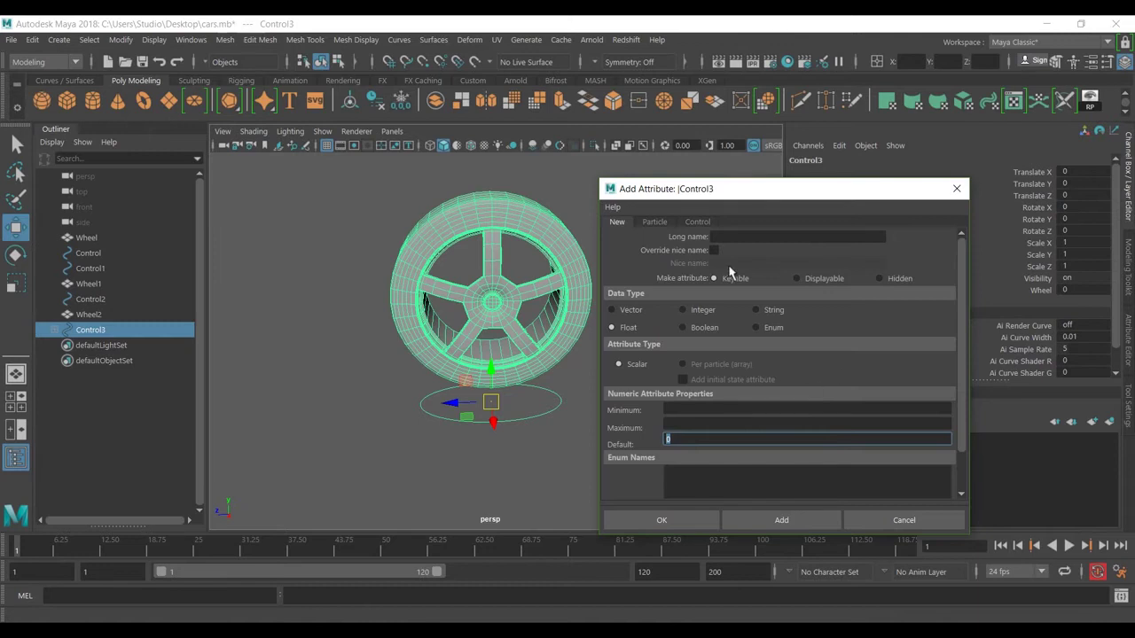
click(749, 237)
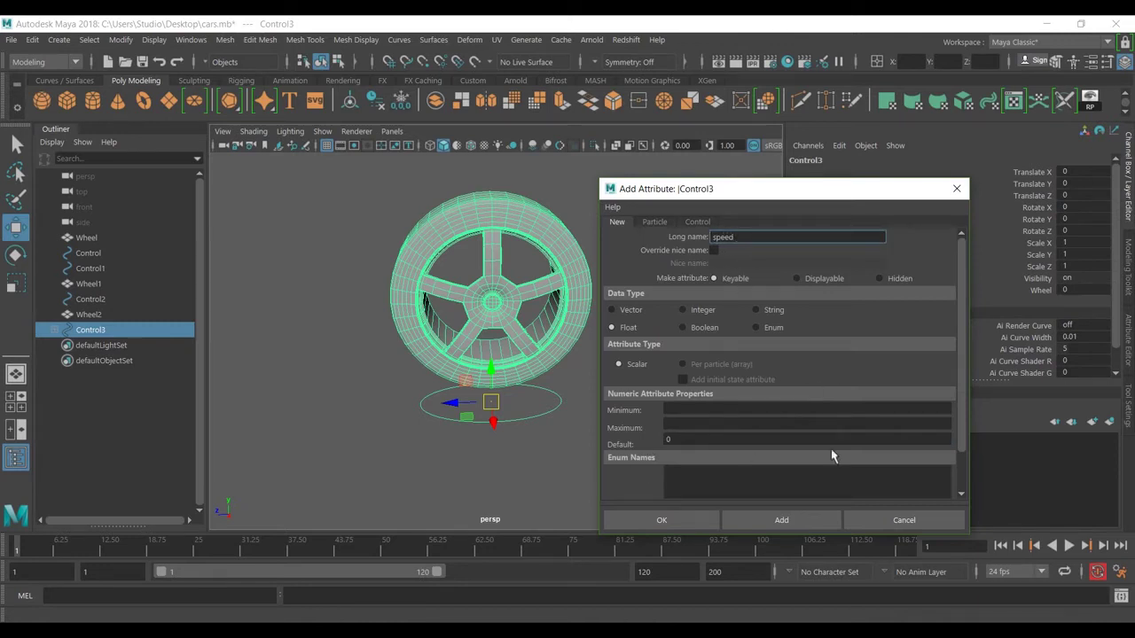
click(689, 522)
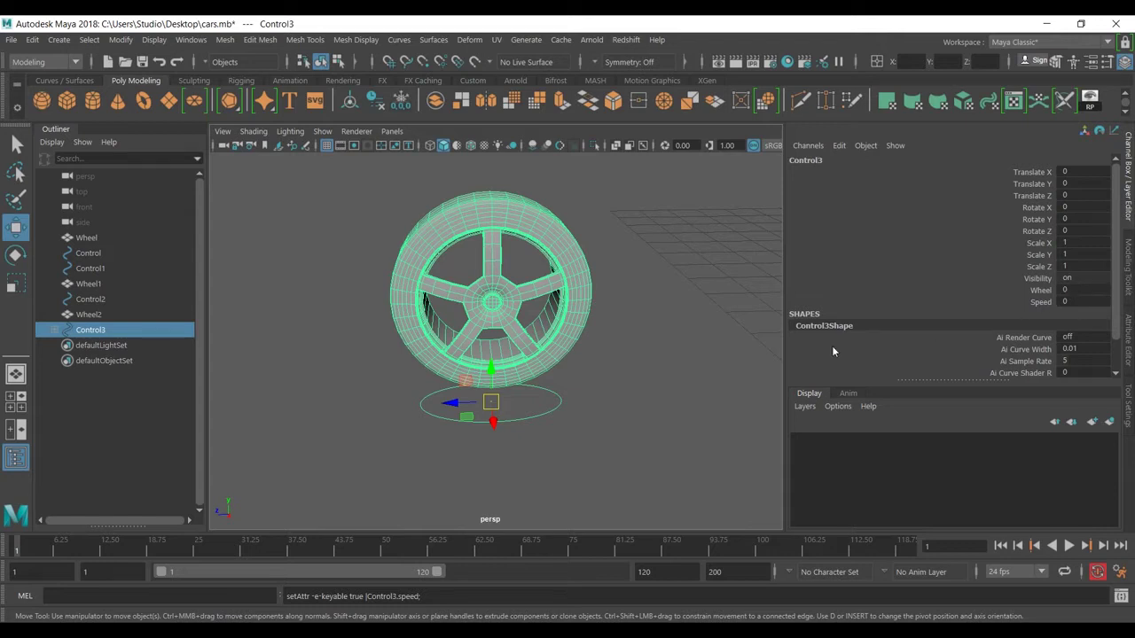
- Compare the channels of Wheel3 with those of Control3
click(666, 368)
alt+drag(630, 421, 573, 329)
click(572, 329)
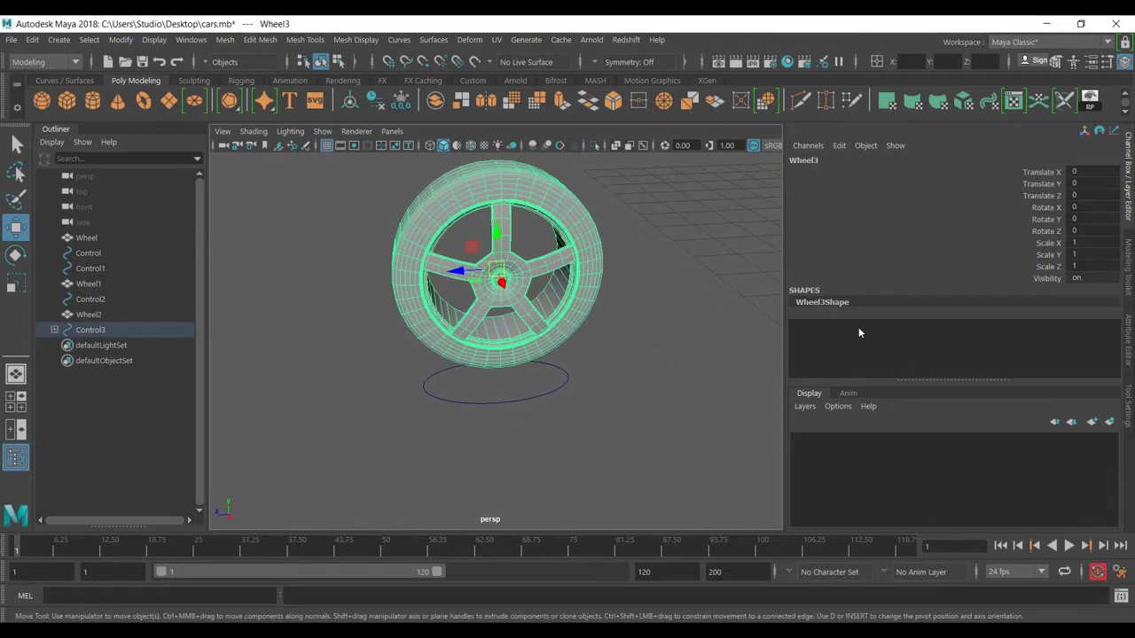
click(506, 399)
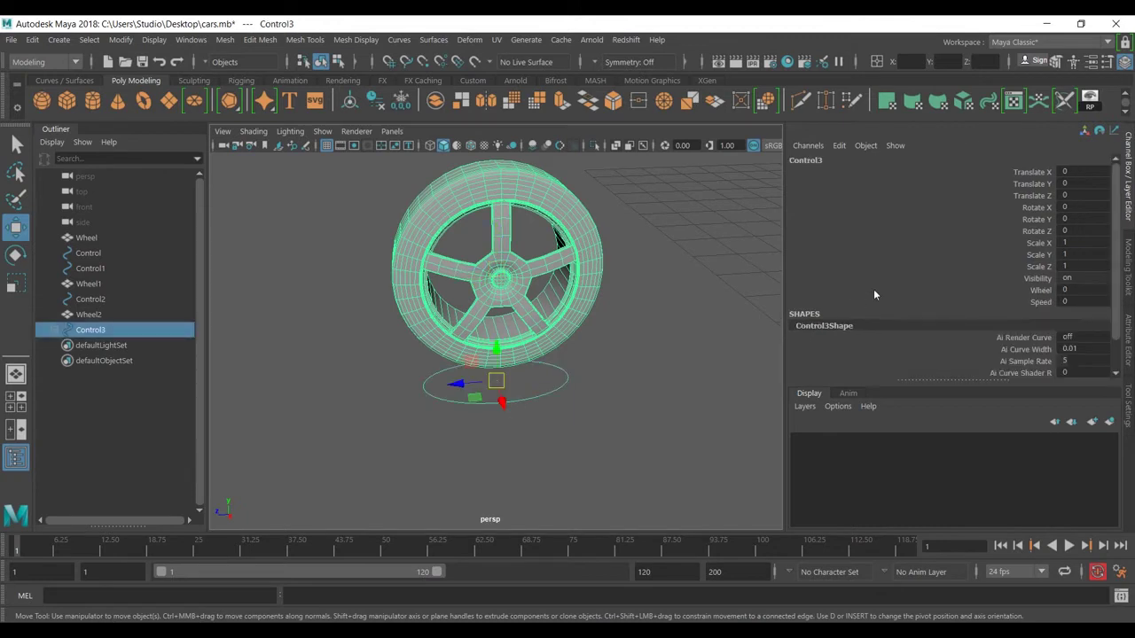
- Try rotating Wheel3 about its X axis, and undo the rotation
click(551, 325)
alt+drag(578, 346, 570, 388)
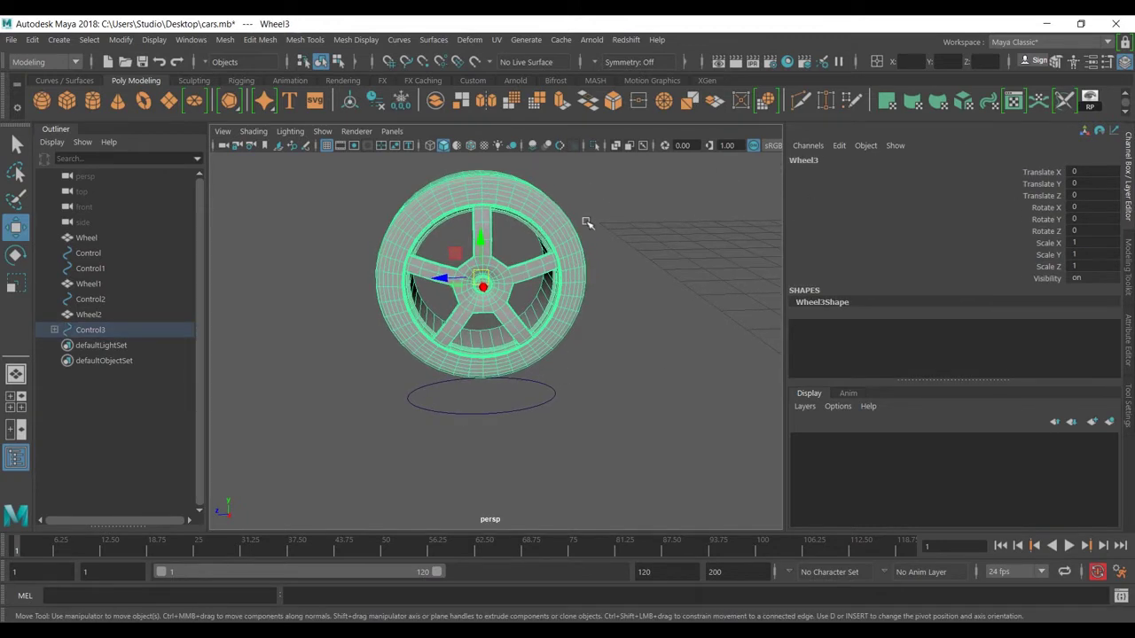
key(e)
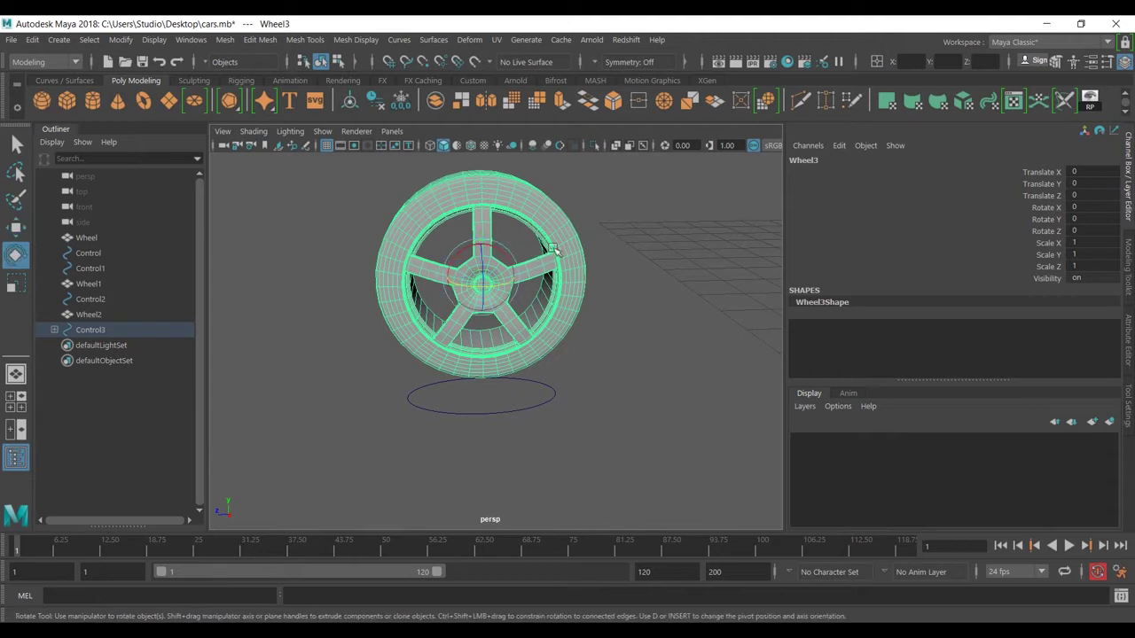
alt+drag(580, 240, 519, 224)
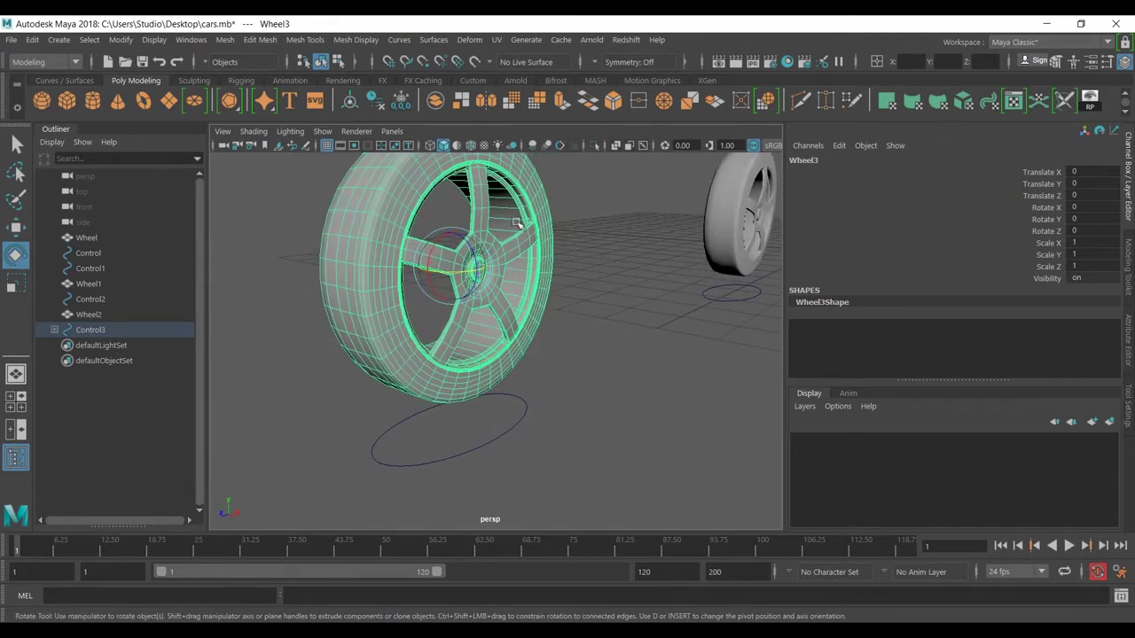
alt+drag(520, 266, 494, 230)
key(ctrl+z)
alt+drag(625, 343, 652, 344)
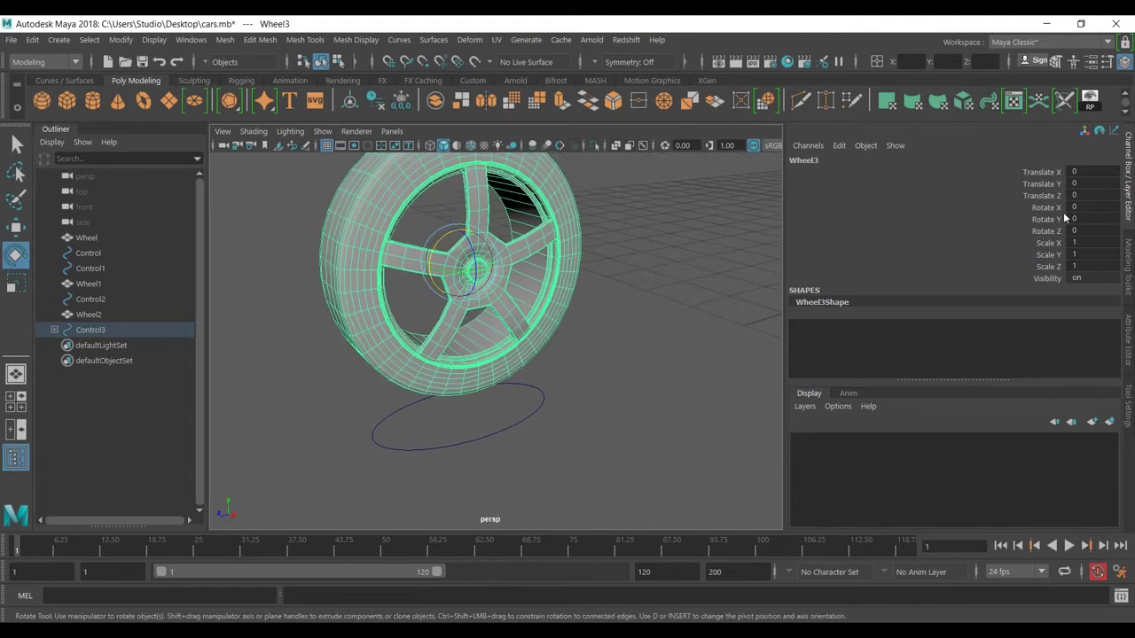
- Start a new expression for Wheel3's Rotate X channel with Wheel3.rotateX as its beginning, and enlarge the expression text
click(1058, 208)
click(839, 146)
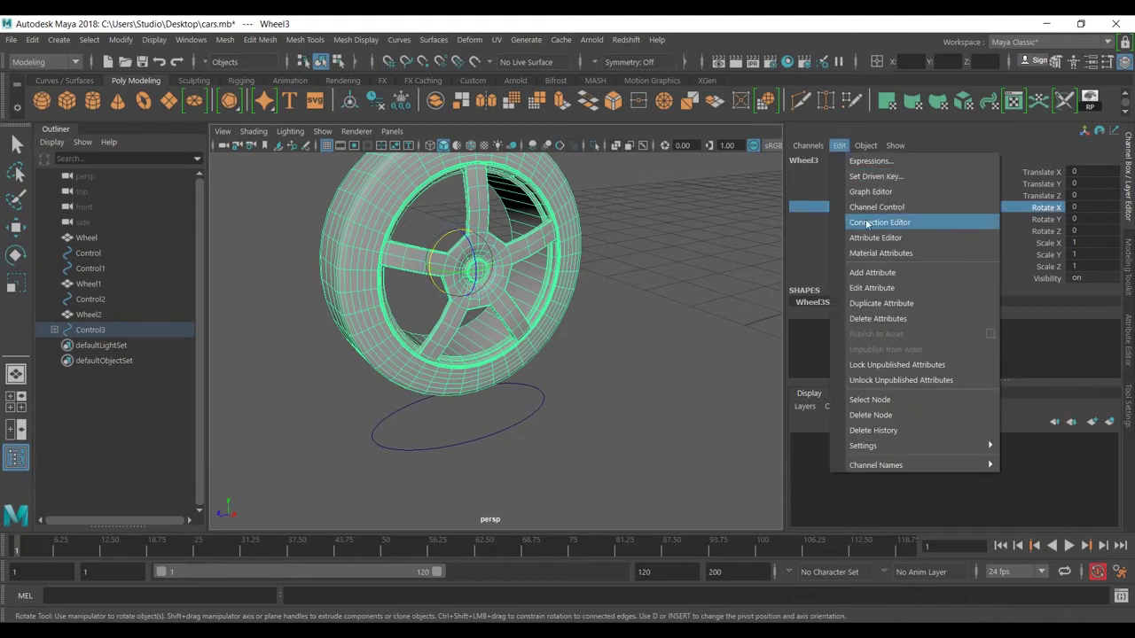
click(884, 165)
drag(928, 139, 790, 82)
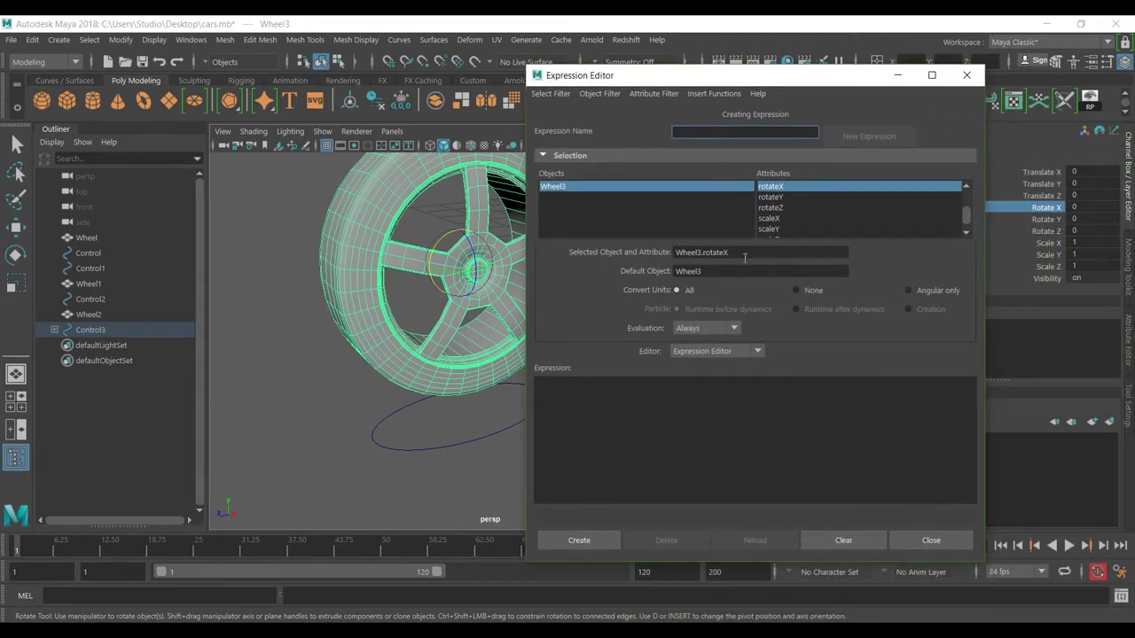
drag(736, 256, 622, 248)
click(684, 303)
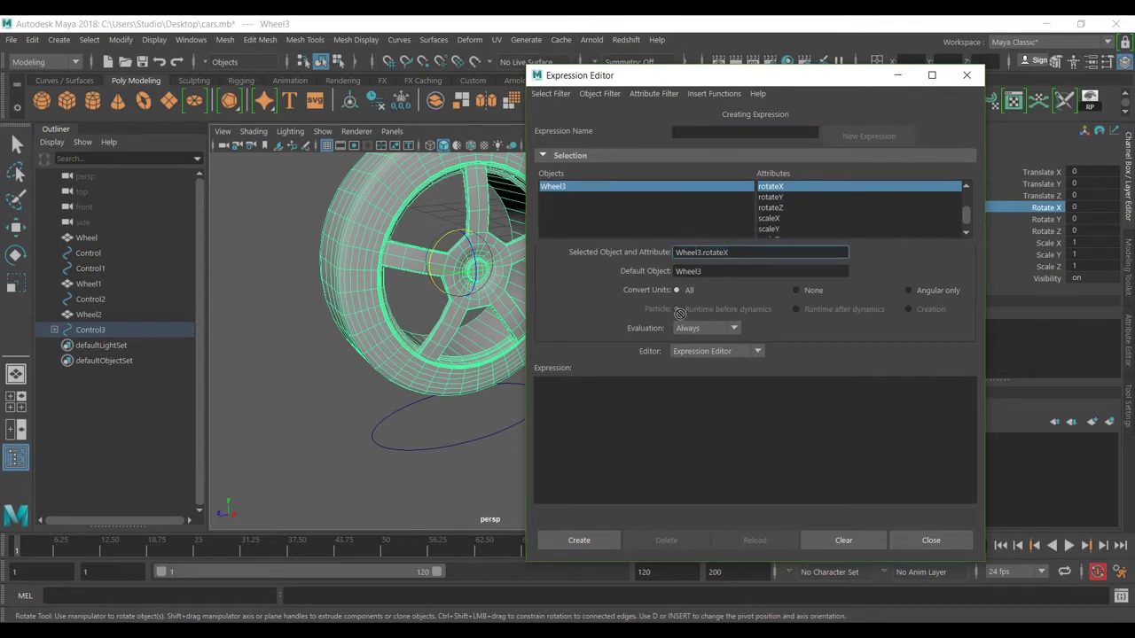
click(654, 413)
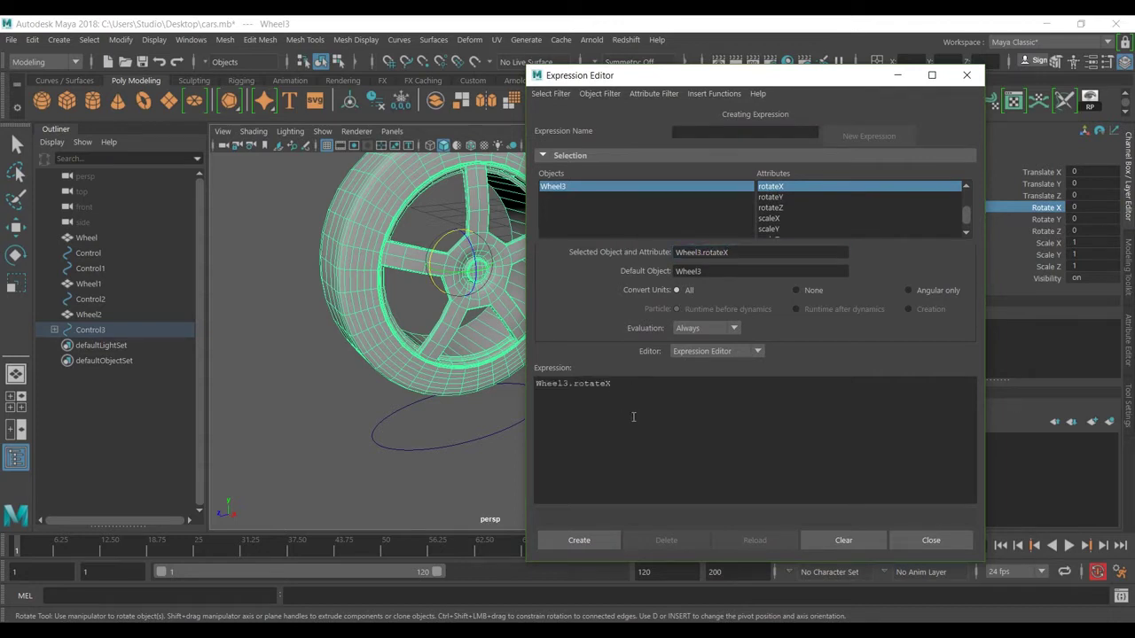
ctrl+scroll(635, 416, up, 5)
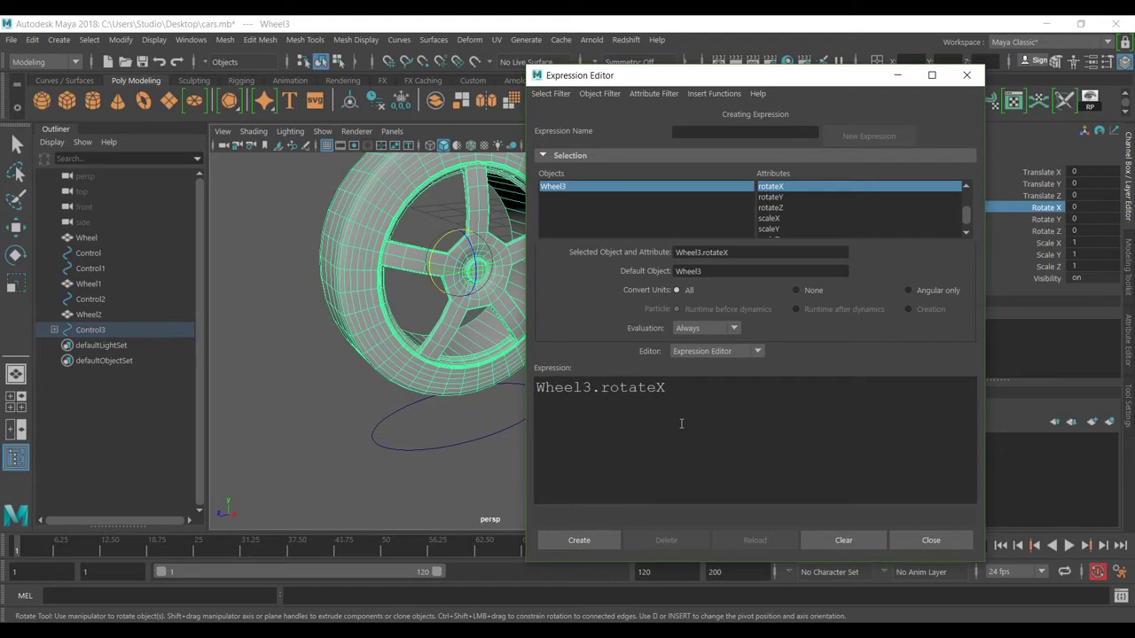
ctrl+scroll(681, 423, up, 1)
ctrl+scroll(735, 416, down, 1)
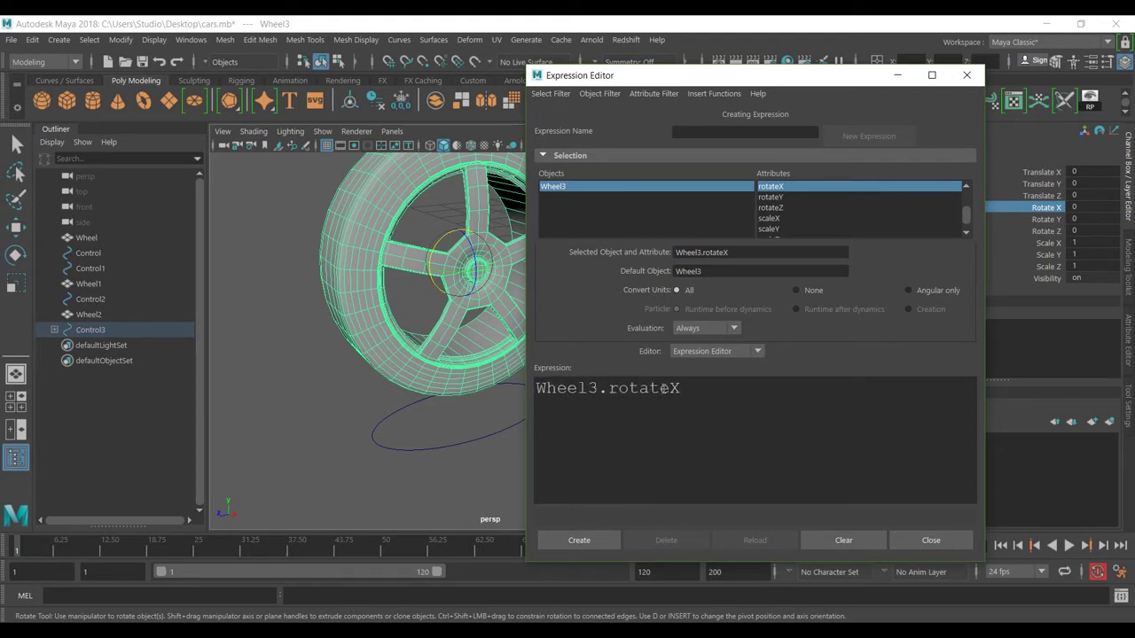
- Extend the expression with "= Control3.", trying translateZ as the attribute and deleting that attribute name again
mouse_move(666, 75)
mouse_down()
mouse_move(633, 435)
mouse_move(667, 73)
mouse_up()
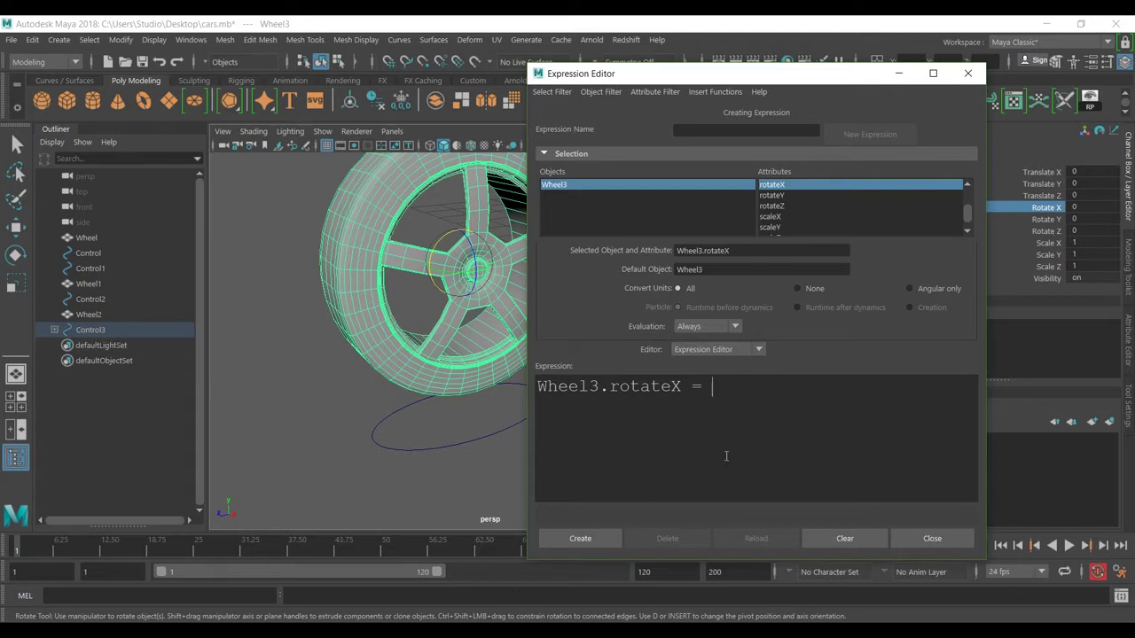
text(trol3.translateZ)
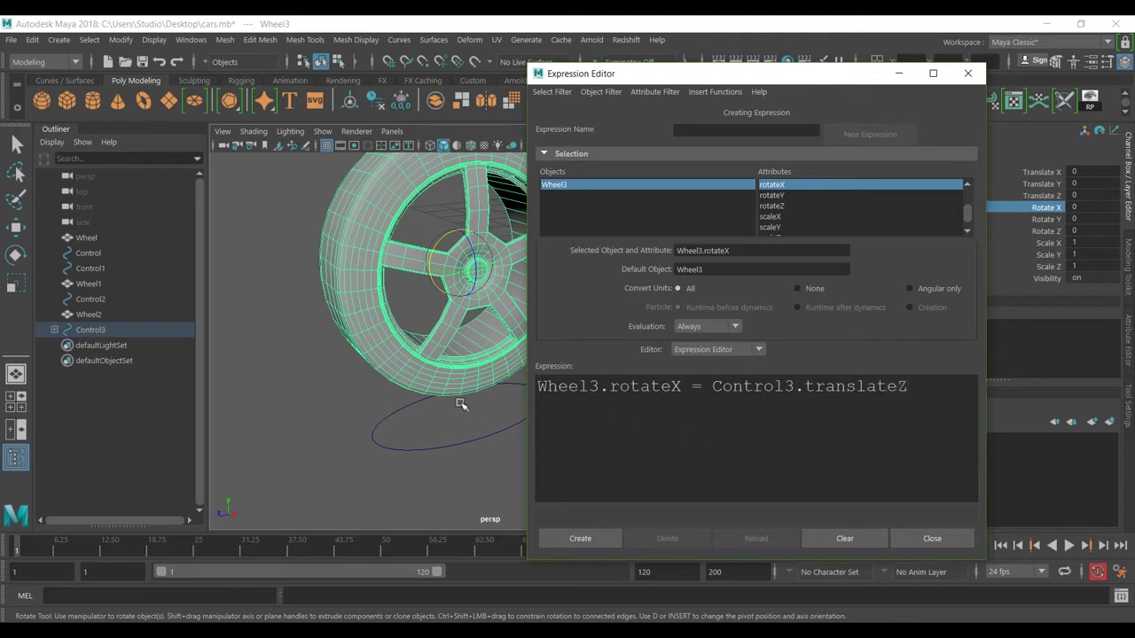
key(BackSpace)
key(BackSpace)
key(BackSpace)
key(BackSpace)
key(BackSpace)
key(BackSpace)
key(BackSpace)
key(BackSpace)
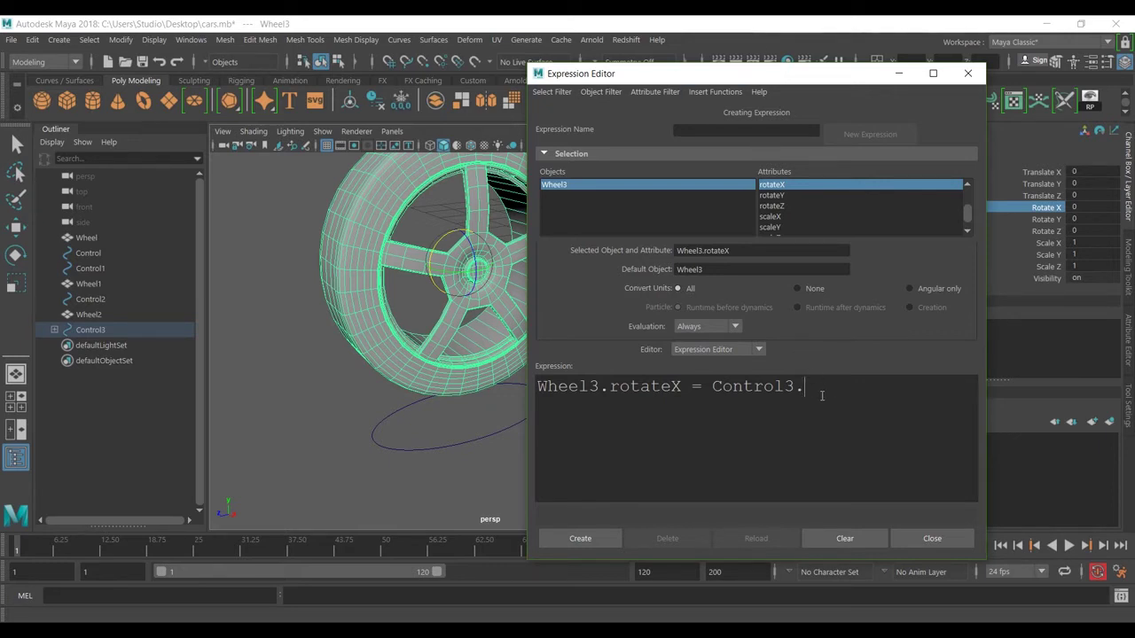
- Complete the expression as "Wheel3.rotateX = Control3.wheel * Control3.speed;", create it and minimize the editor
text(wheel *)
drag(856, 387, 835, 386)
double_click(794, 389)
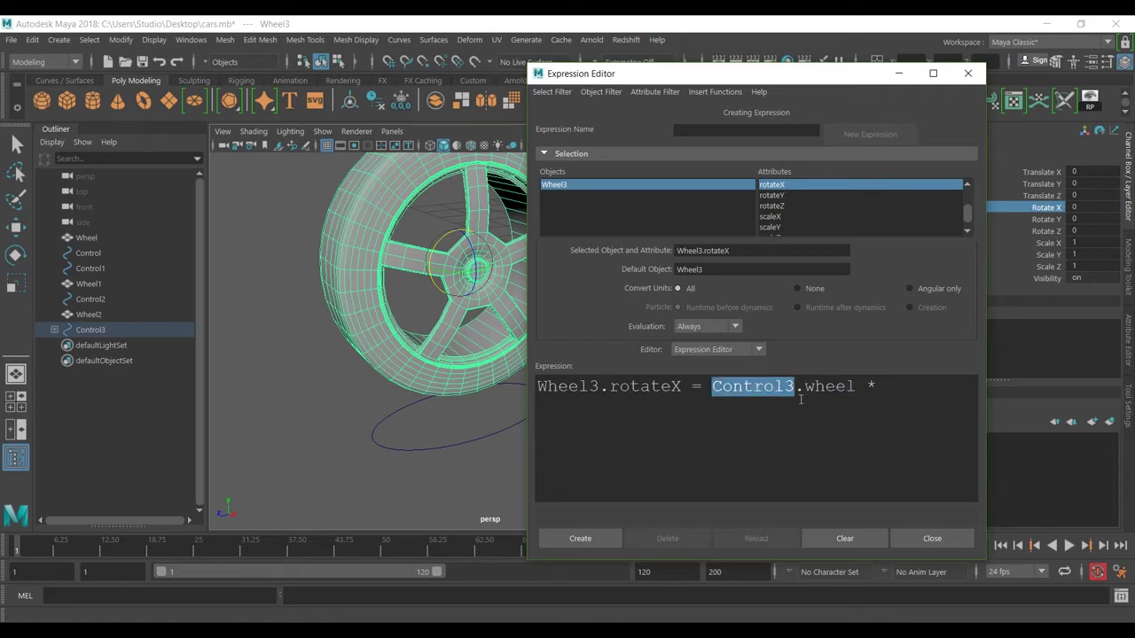
key(ctrl+c)
click(905, 400)
key(ctrl+v)
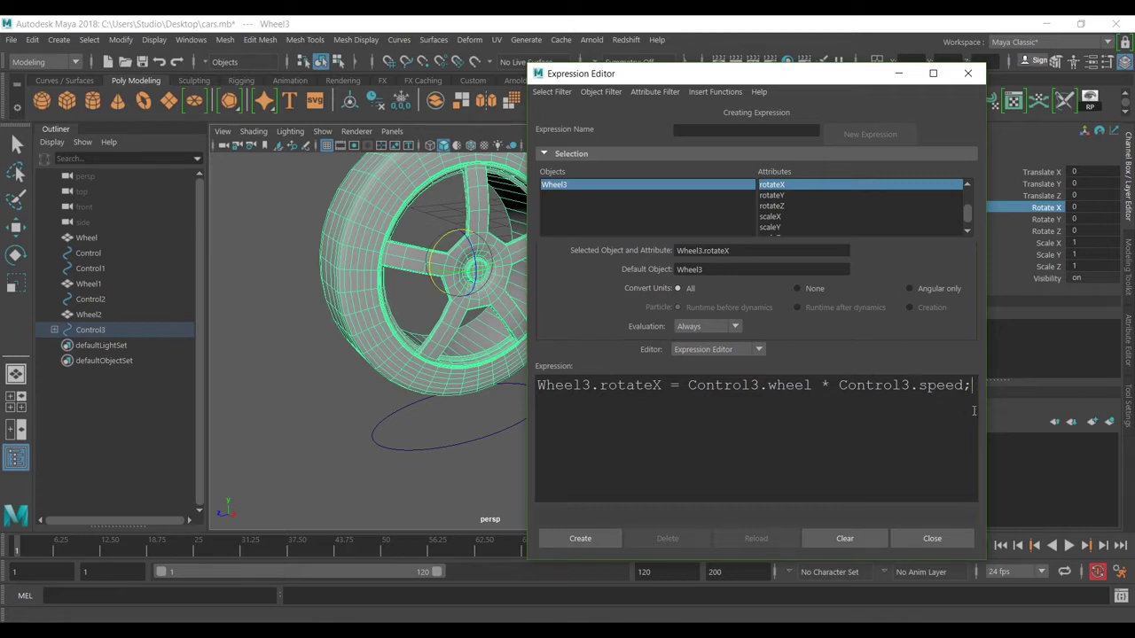
click(601, 540)
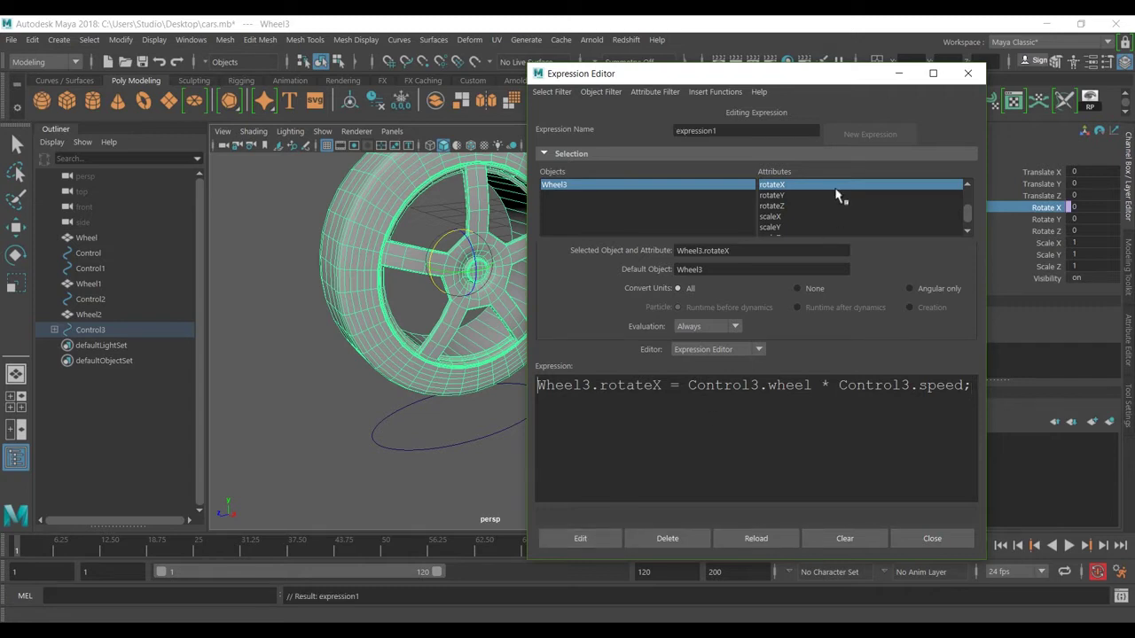
click(898, 75)
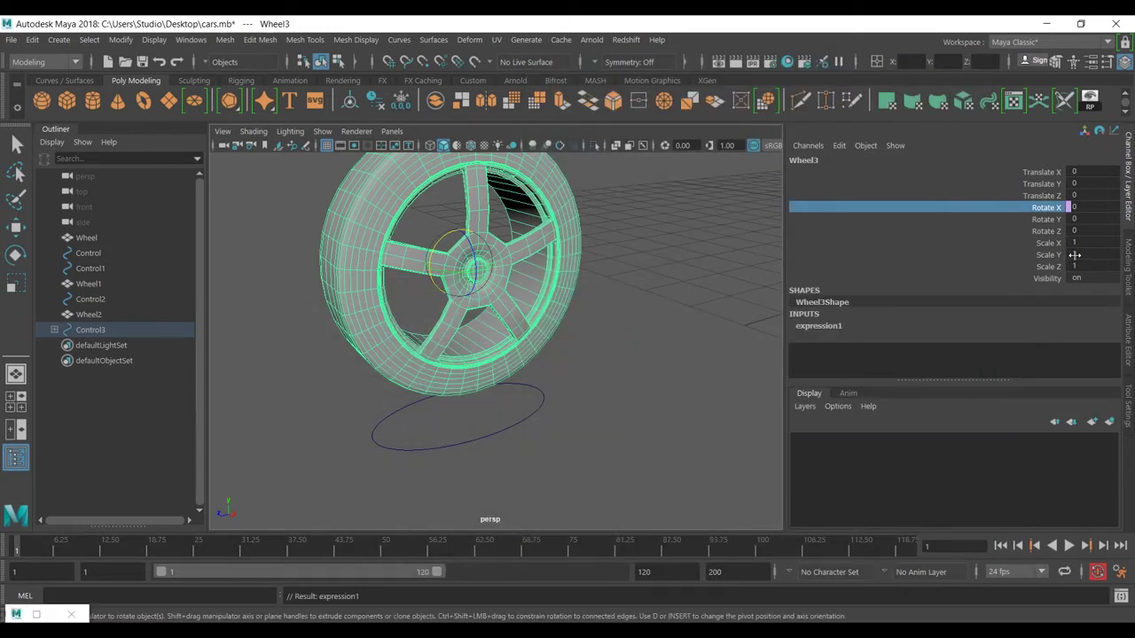
- Try scrubbing Control3's Wheel attribute to about 64.5 with Speed at 0, and undo the change
click(527, 406)
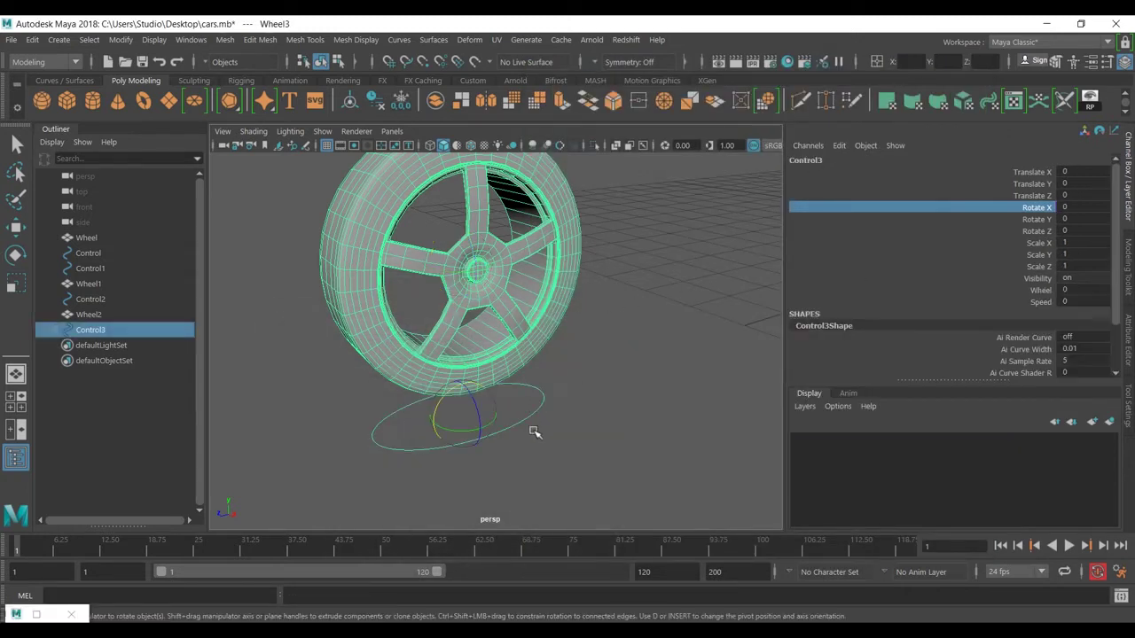
click(1041, 290)
middle_drag(680, 316, 702, 305)
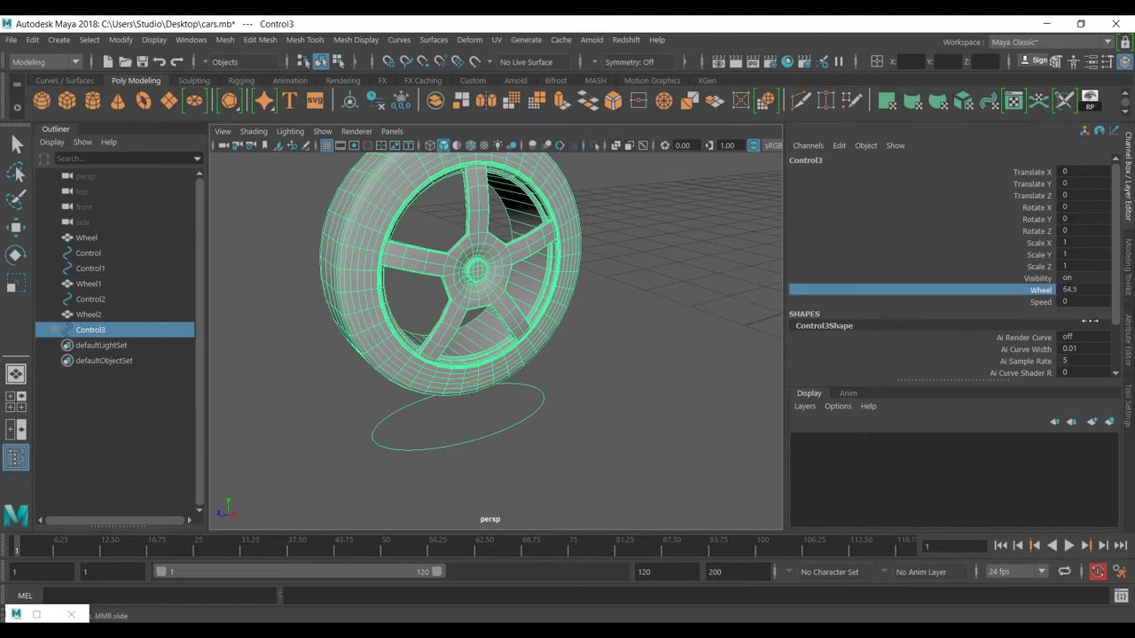
key(ctrl+z)
- Set Control3's Speed to 100 and scrub Wheel to about 11.9 to test the wheel's spin
double_click(1082, 302)
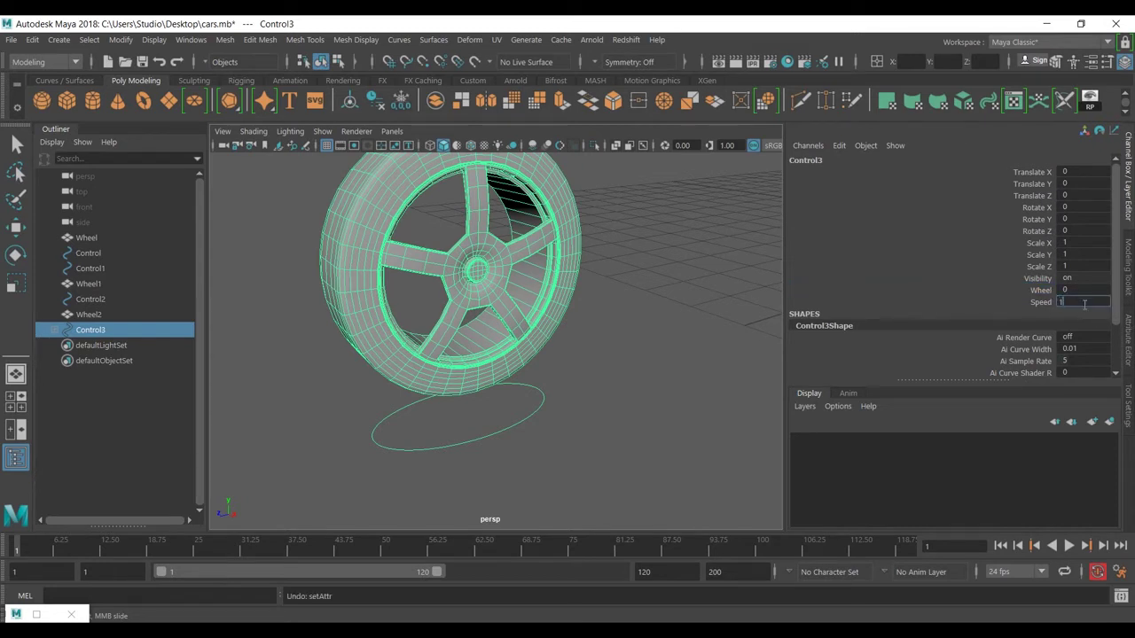
double_click(1083, 304)
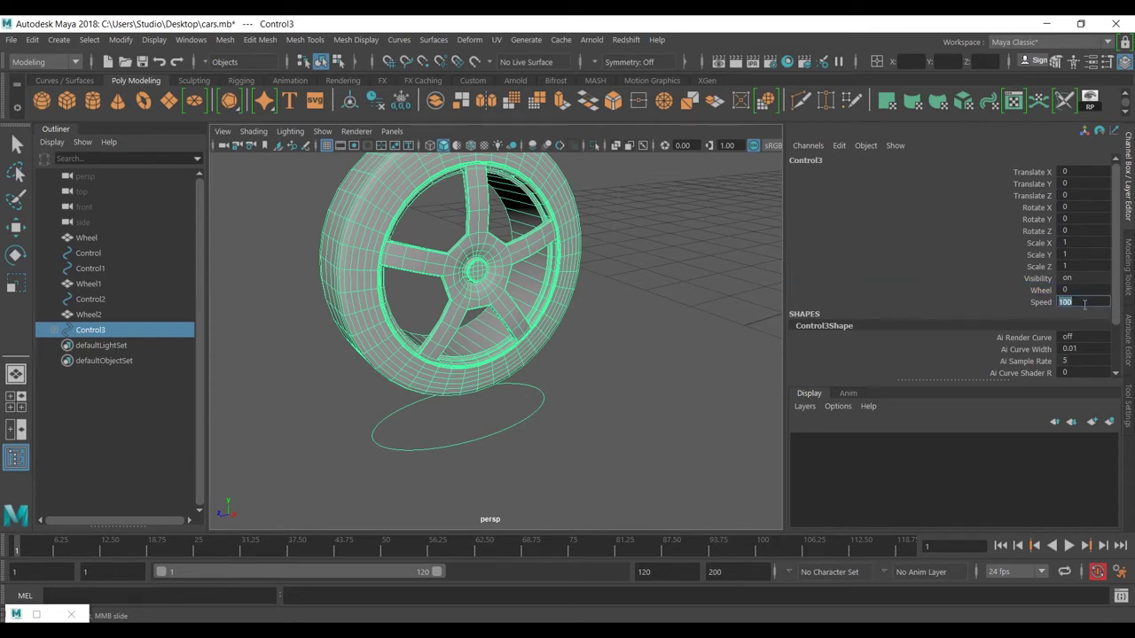
click(1038, 289)
middle_drag(552, 327, 568, 339)
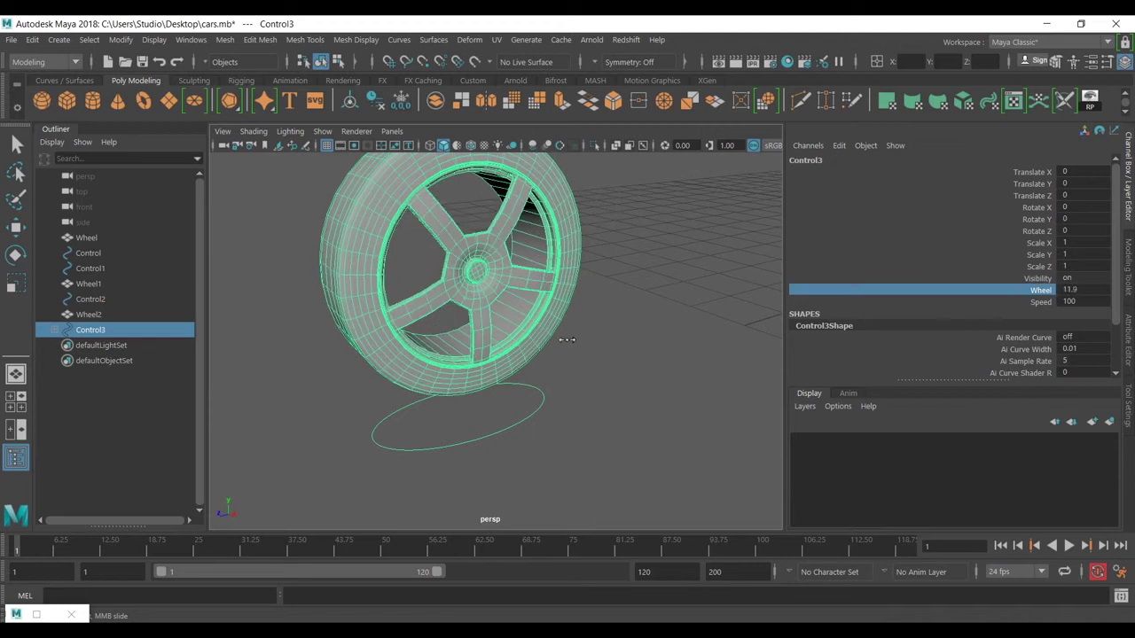
- Reset both the Speed and Wheel attributes of Control3 to 0
double_click(1082, 301)
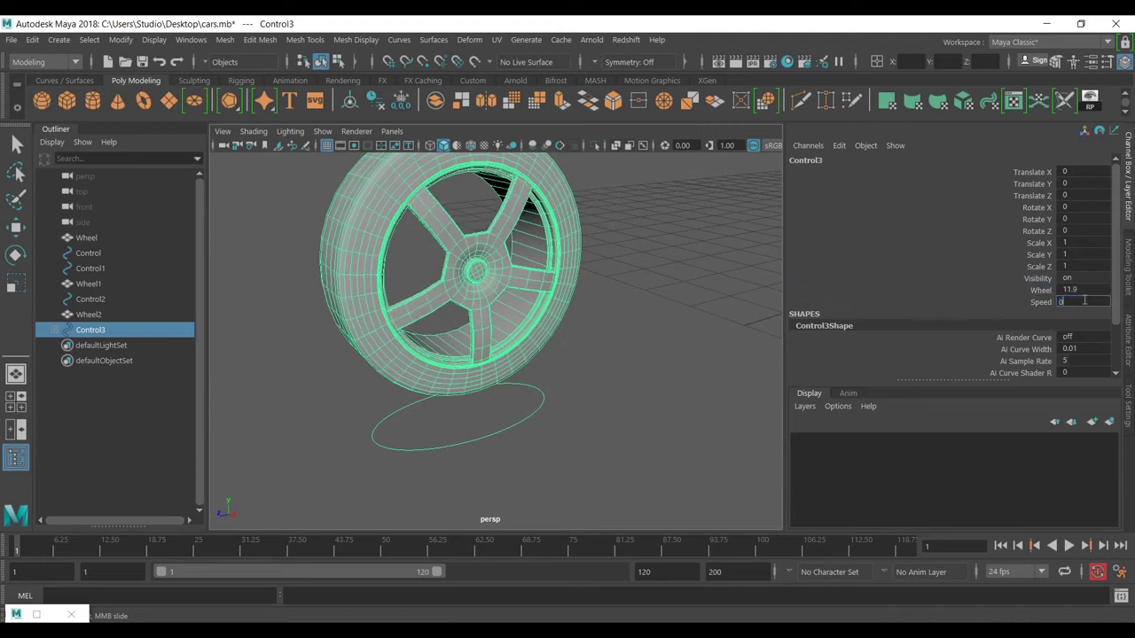
text(0)
key(Return)
double_click(1083, 289)
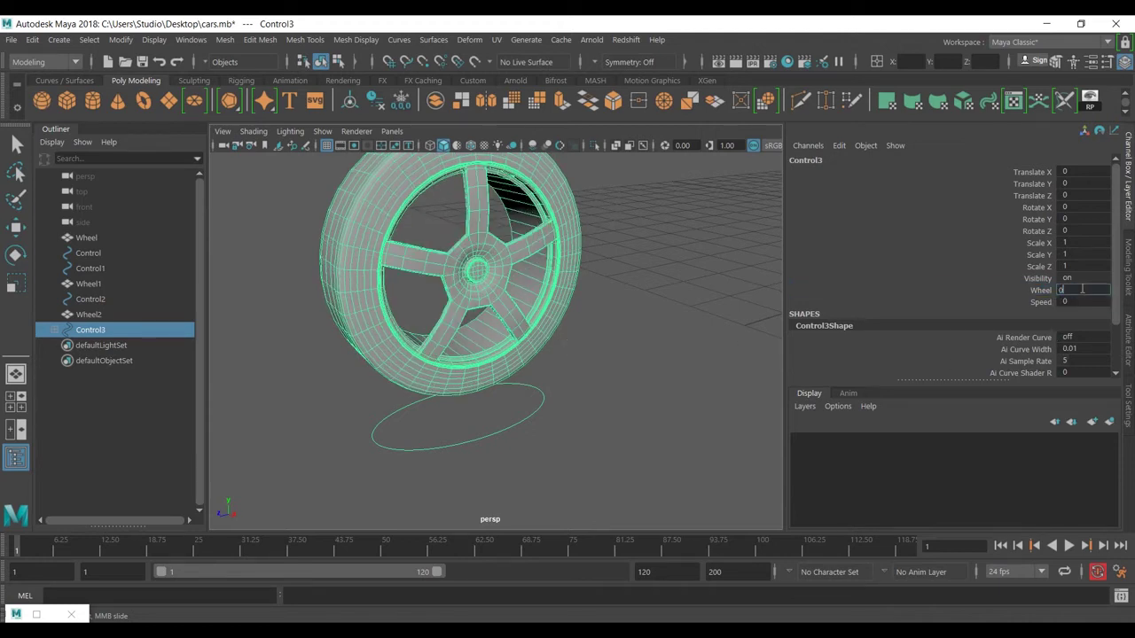
- Set Control3's Speed to 20 and scrub Wheel to about 24.5 to test a slower spin
double_click(1083, 302)
click(1045, 290)
middle_drag(577, 354, 765, 331)
- Repeat the spin test from Wheel 0 with Speed 70, scrubbing Wheel to about 39
click(1079, 291)
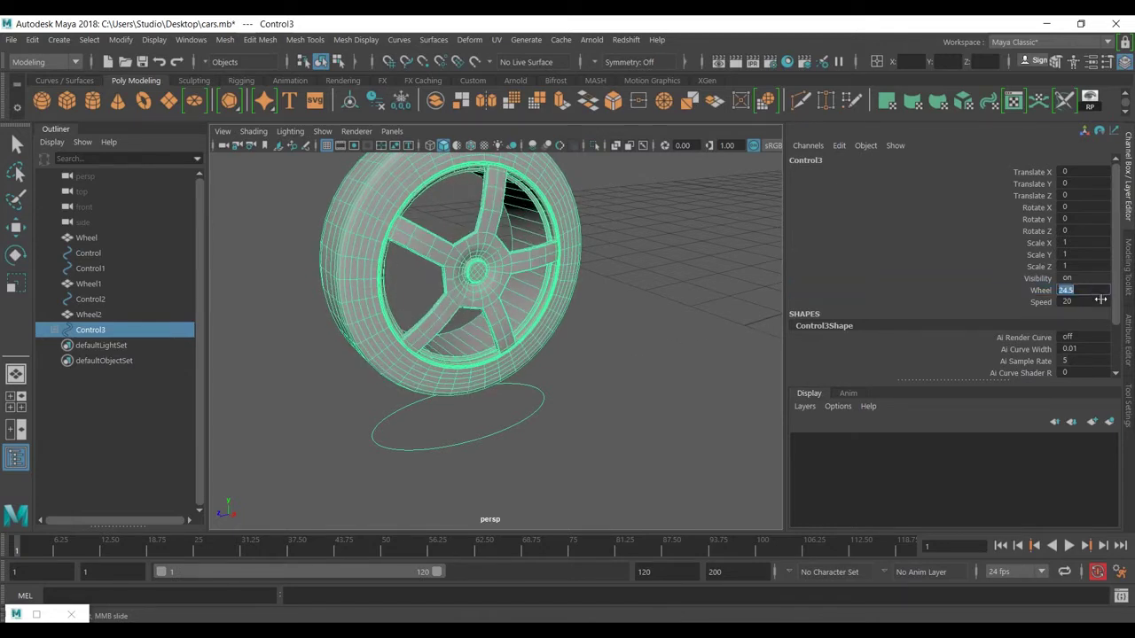
text(0)
key(Return)
click(1084, 302)
text(70)
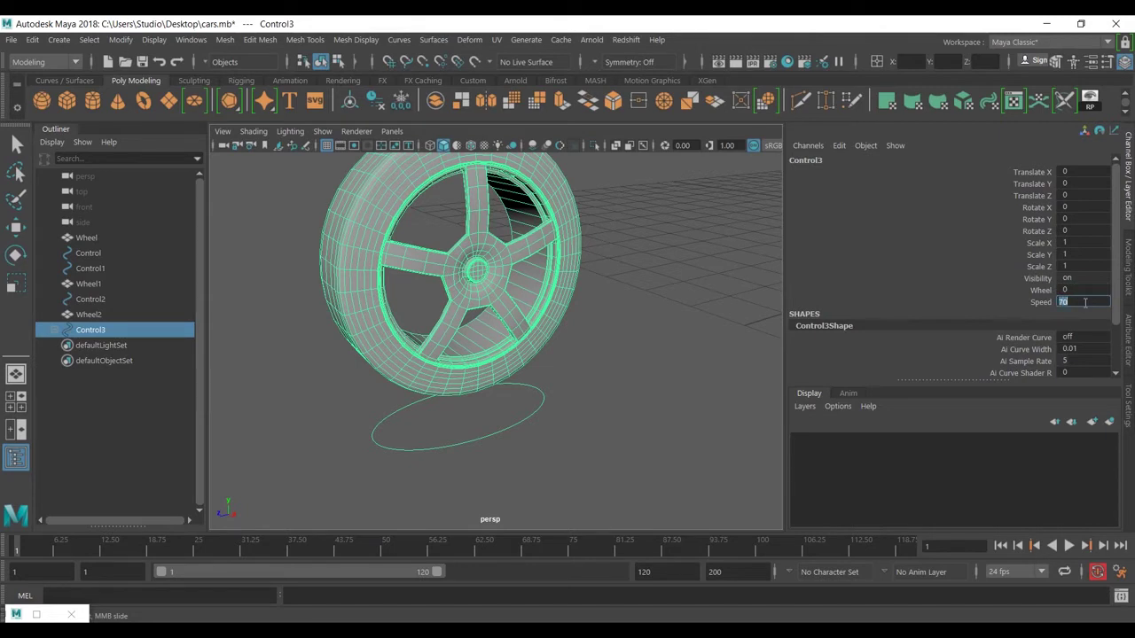
click(1054, 290)
middle_drag(580, 376, 729, 323)
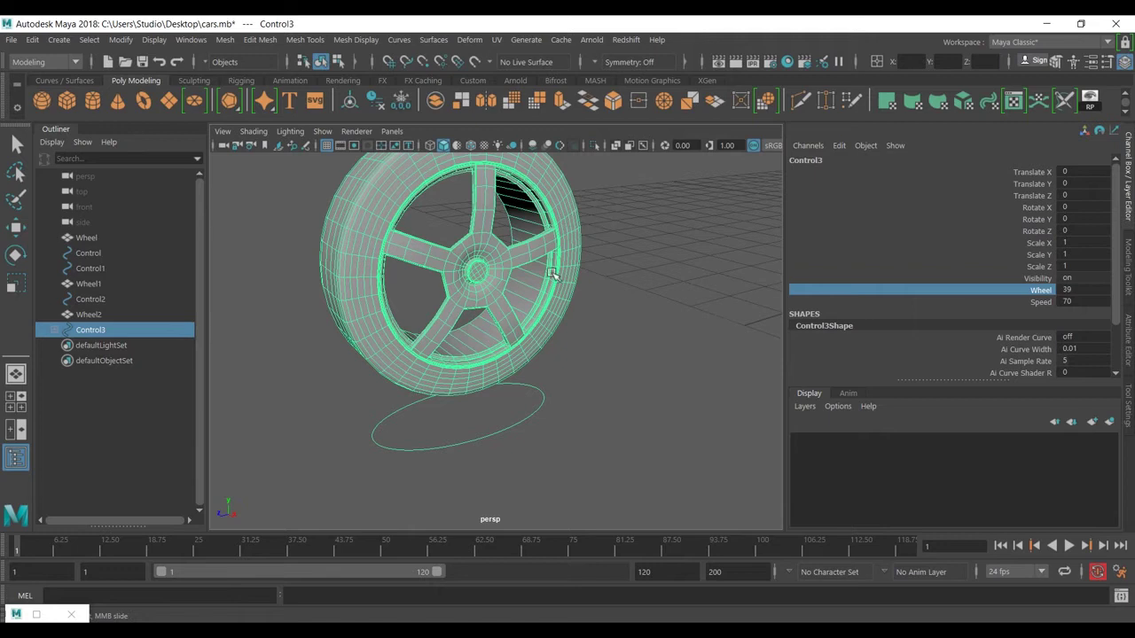
- Set Control3's Speed to 20, and scrub Wheel from 0 to about 41.9
double_click(1068, 302)
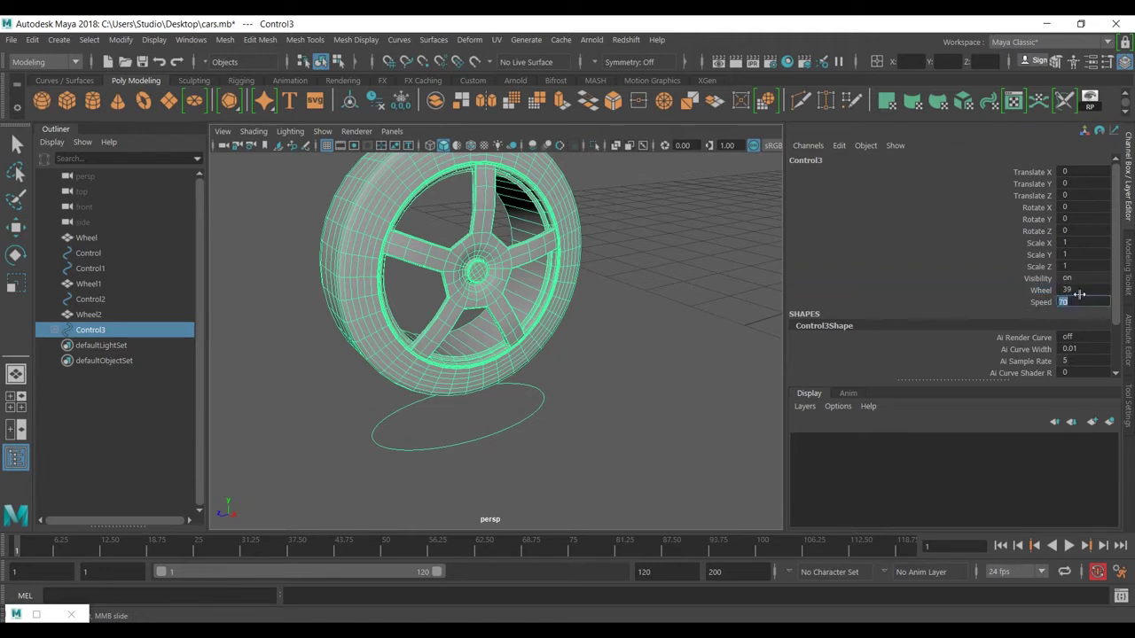
text(20)
key(Return)
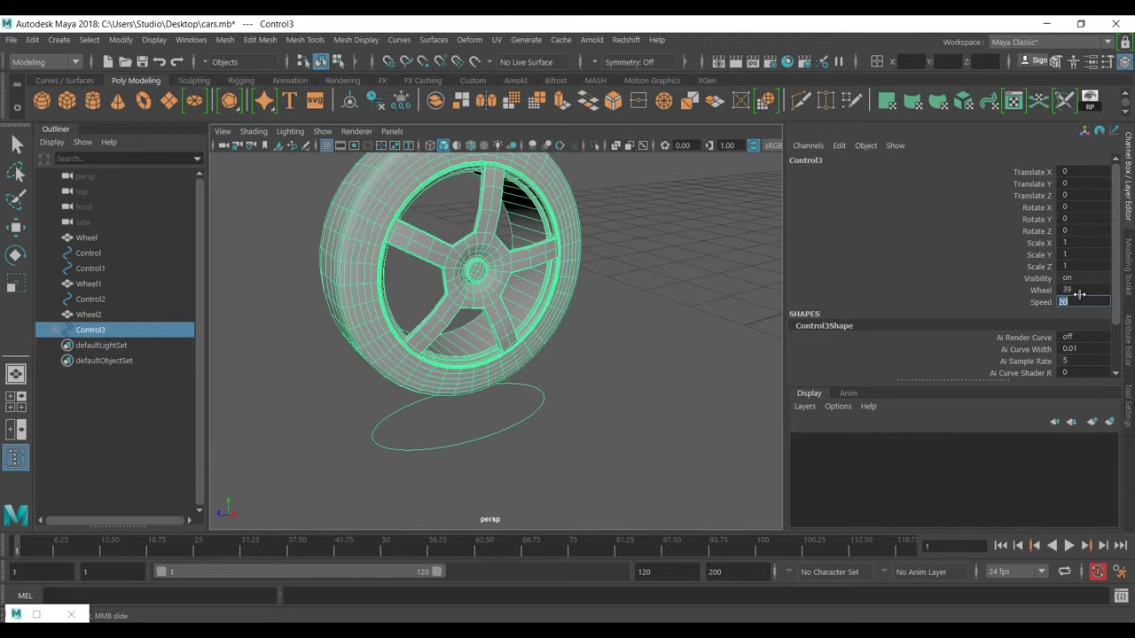
double_click(1094, 289)
text(0)
key(Return)
click(1041, 289)
middle_drag(864, 282, 636, 304)
- Extend the end of the playback range to frame 1000
key(e)
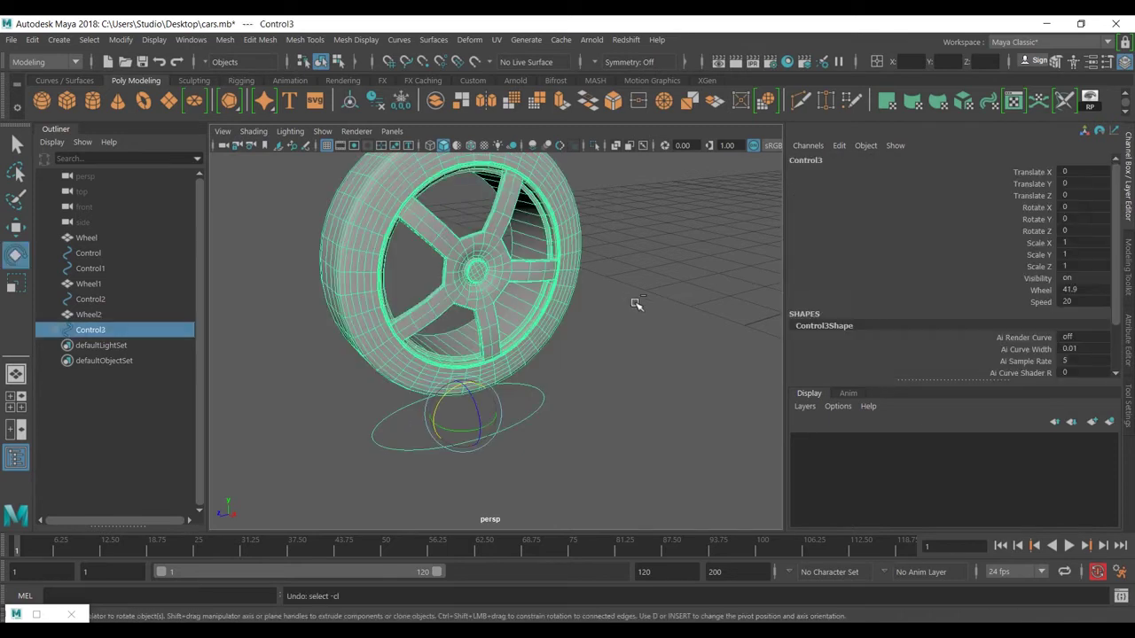
scroll(636, 310, down, 3)
alt+drag(641, 319, 601, 377)
click(601, 377)
click(523, 372)
alt+drag(431, 372, 503, 356)
key(w)
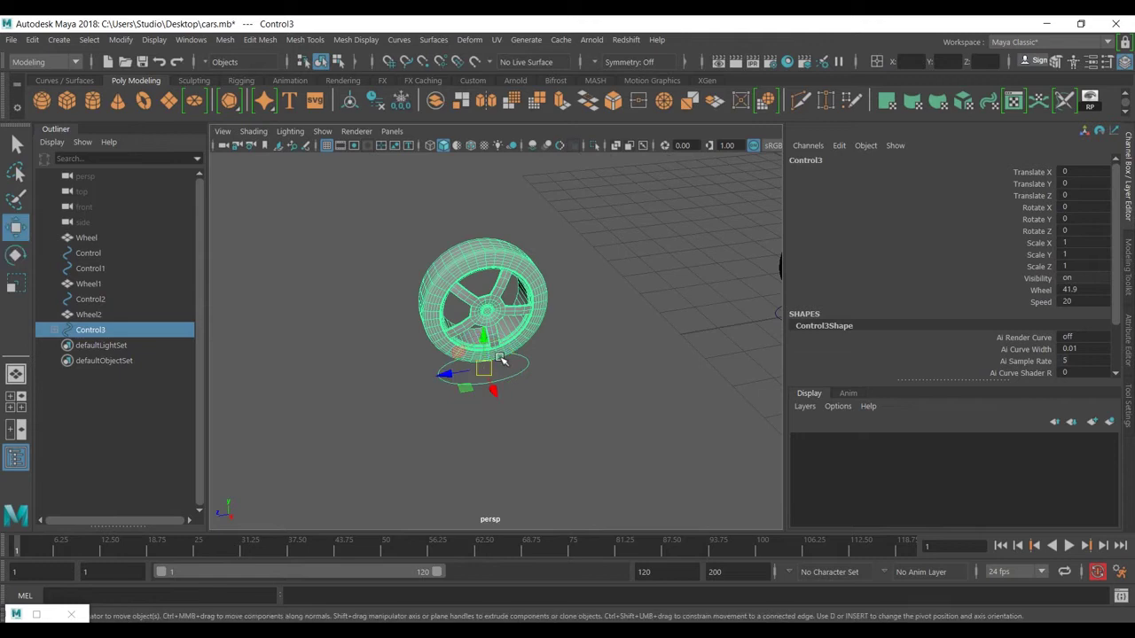
double_click(661, 572)
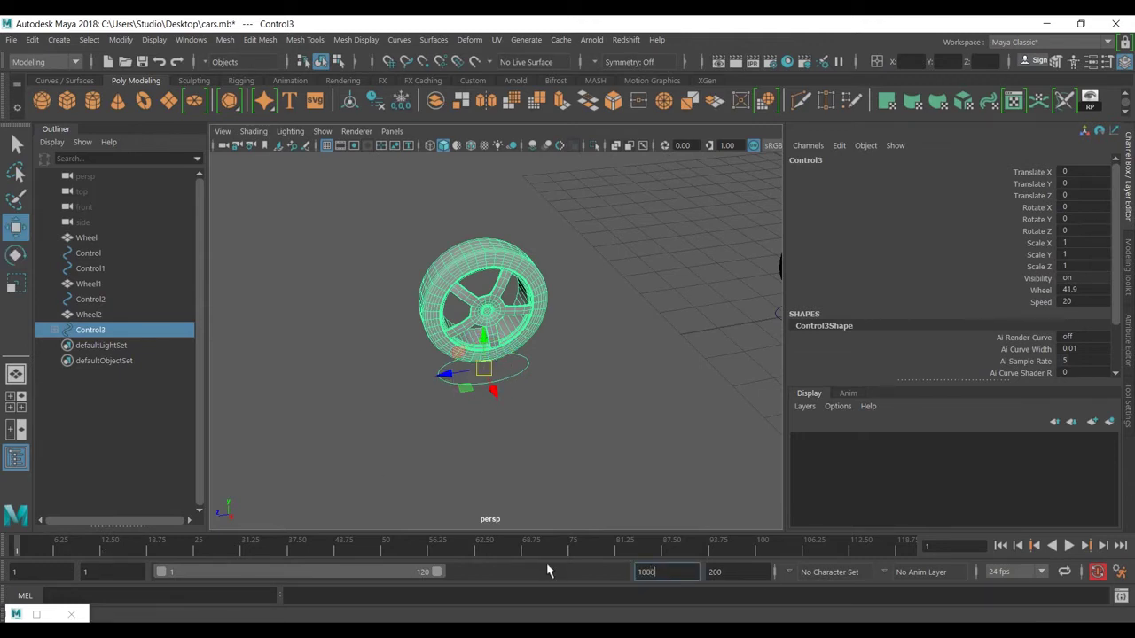
key(Return)
click(549, 417)
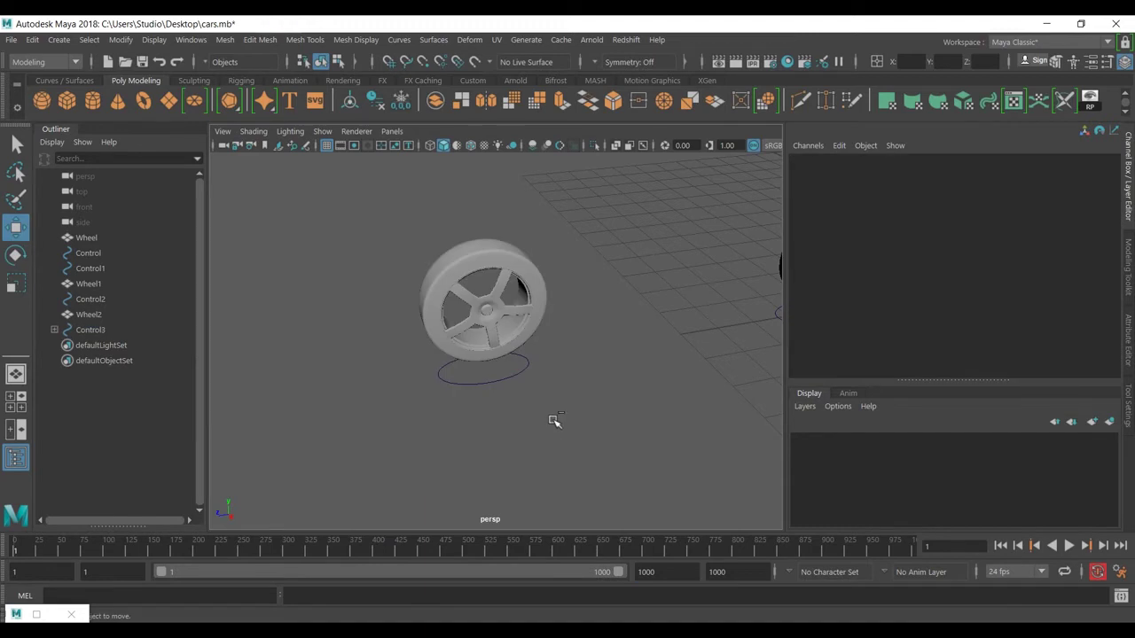
- Key all channels of Control3 at frame 1, and move it along Z to about 1.73 at frame 99
click(472, 379)
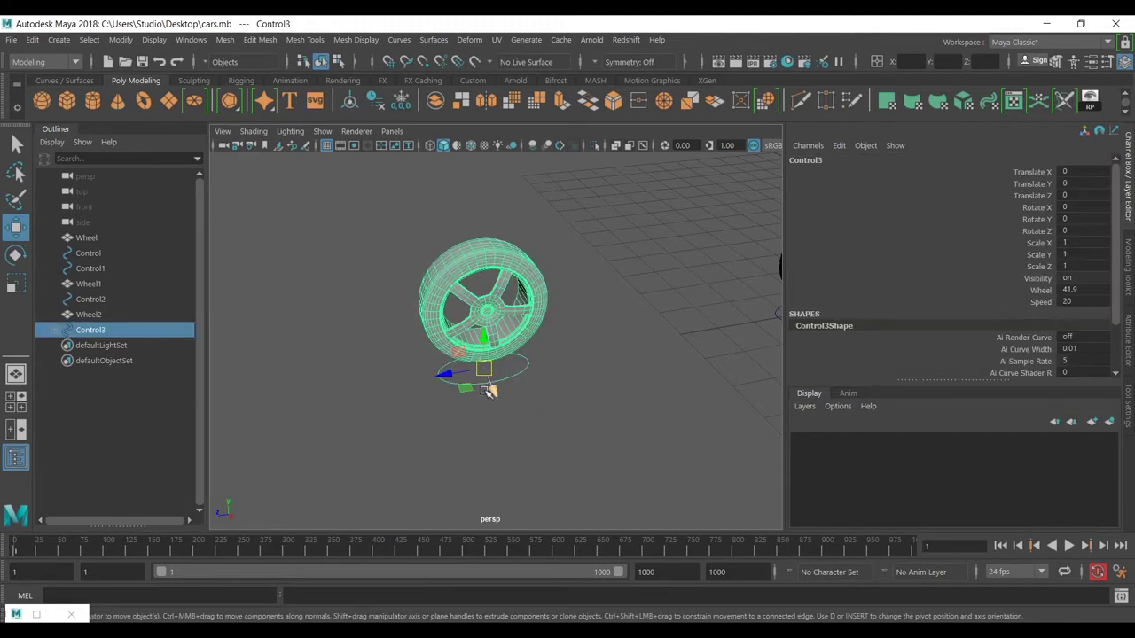
key(s)
drag(31, 549, 105, 550)
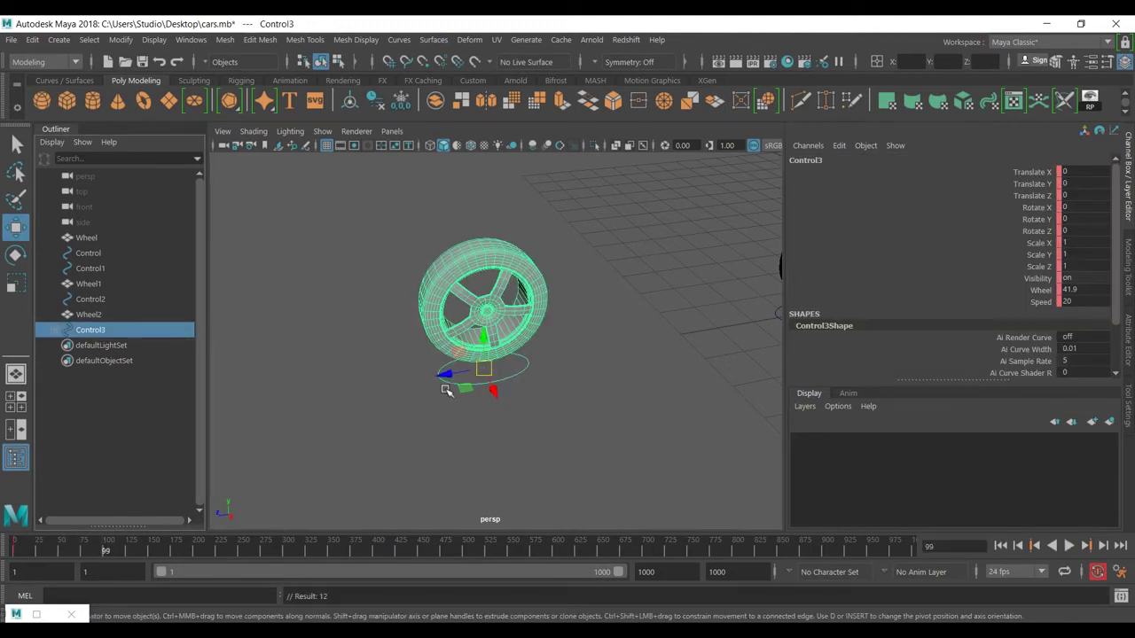
drag(443, 374, 368, 390)
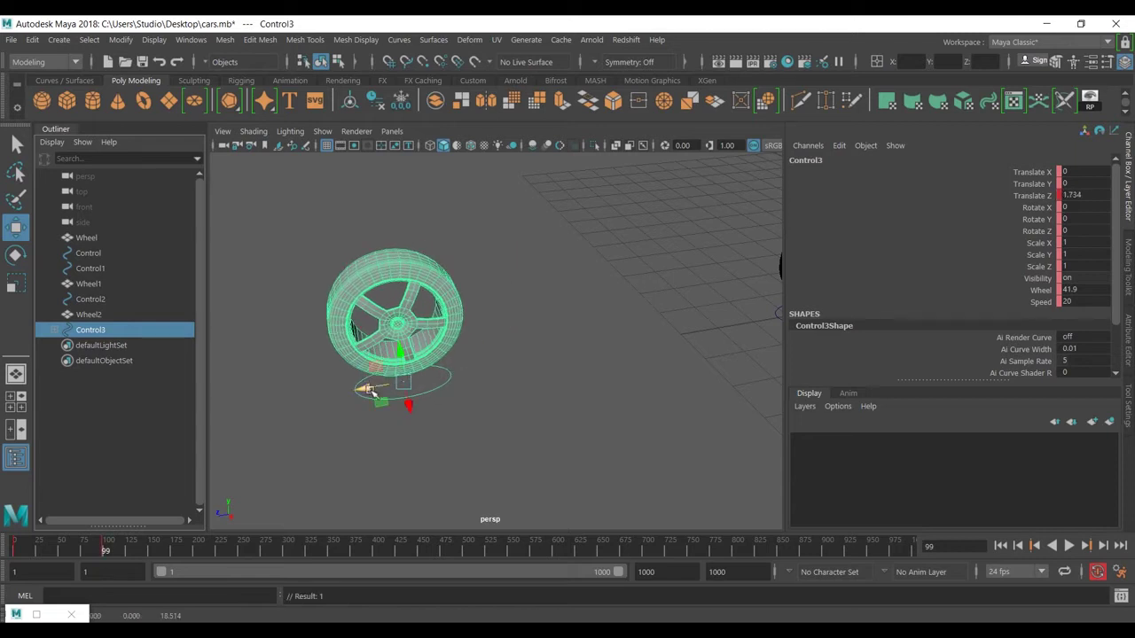
- At about frame 210, turn Control3 about its Y axis and reposition it along its path
click(210, 546)
key(e)
drag(379, 397, 399, 484)
key(w)
- At frame 333, rotate Control3 to about 114.9 in Y and move it to about X 2.17, Z 2.01
click(313, 549)
key(e)
drag(388, 448, 431, 469)
key(w)
- At frame 506, rotate Control3 further and move it onward to add another keyed pose
alt+drag(520, 458, 479, 469)
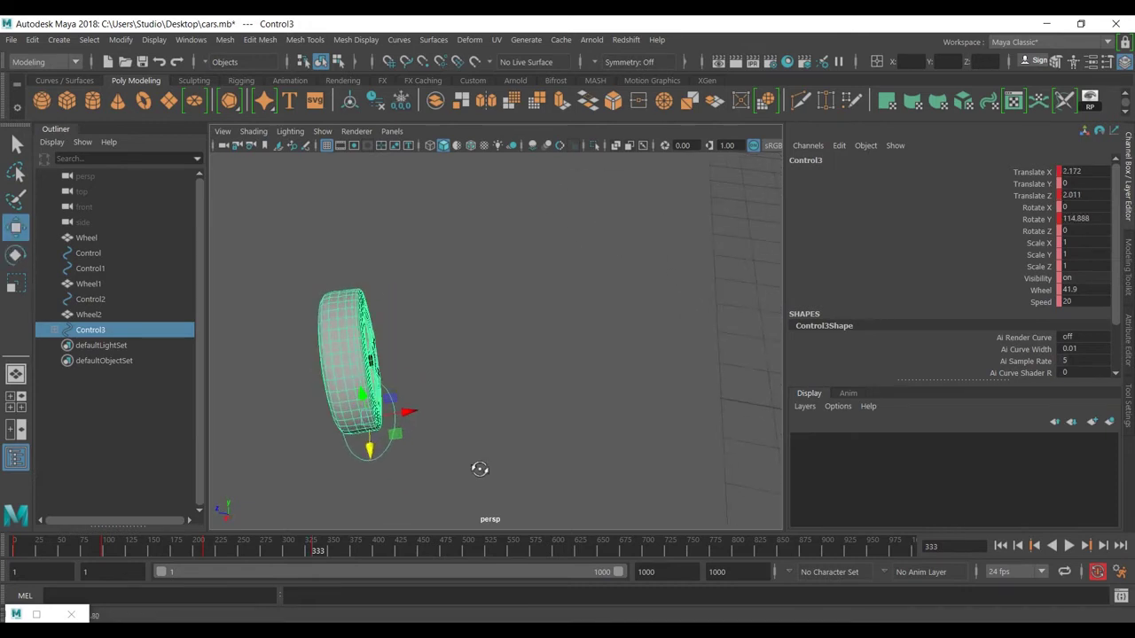
drag(335, 550, 471, 544)
key(e)
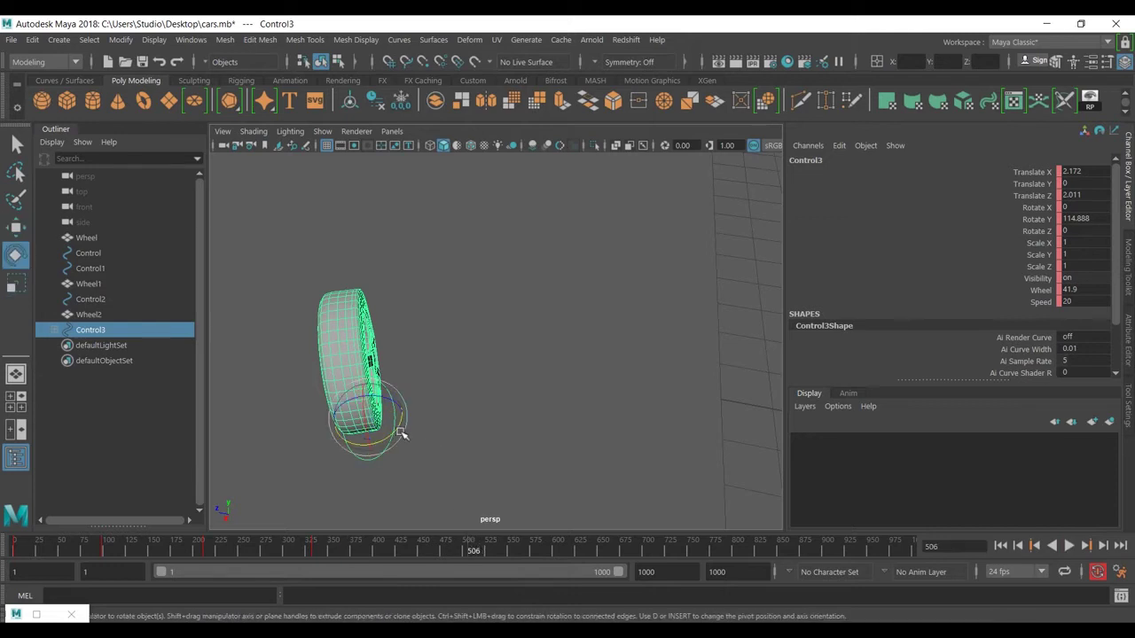
drag(401, 433, 548, 467)
key(w)
- Play the animation to review how the wheel travels and turns with Control3
key(alt+v)
drag(468, 547, 78, 535)
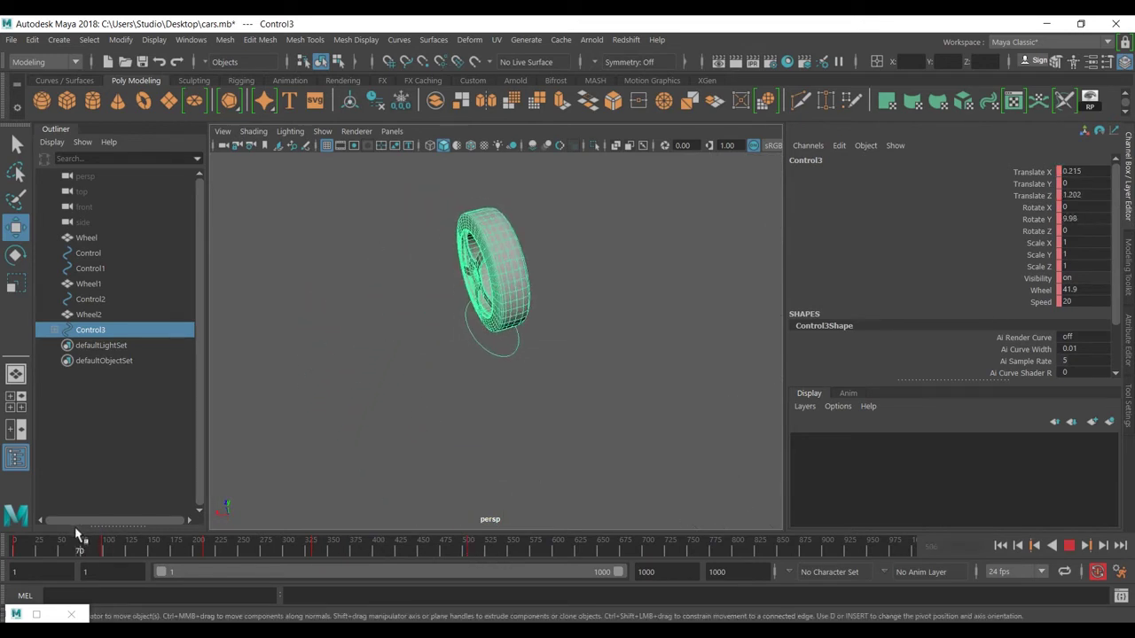
- Set Control3's Wheel attribute to 800 at frame 506
key(alt+v)
key(shift+alt+v)
alt+drag(489, 434, 554, 409)
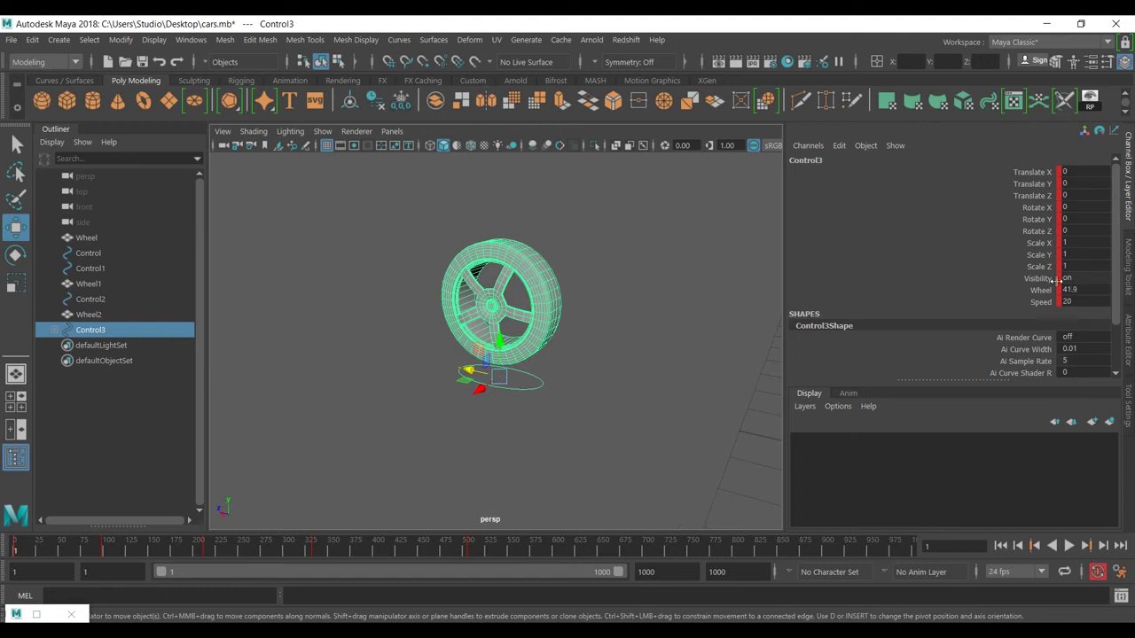
click(1053, 293)
double_click(1077, 290)
click(1039, 293)
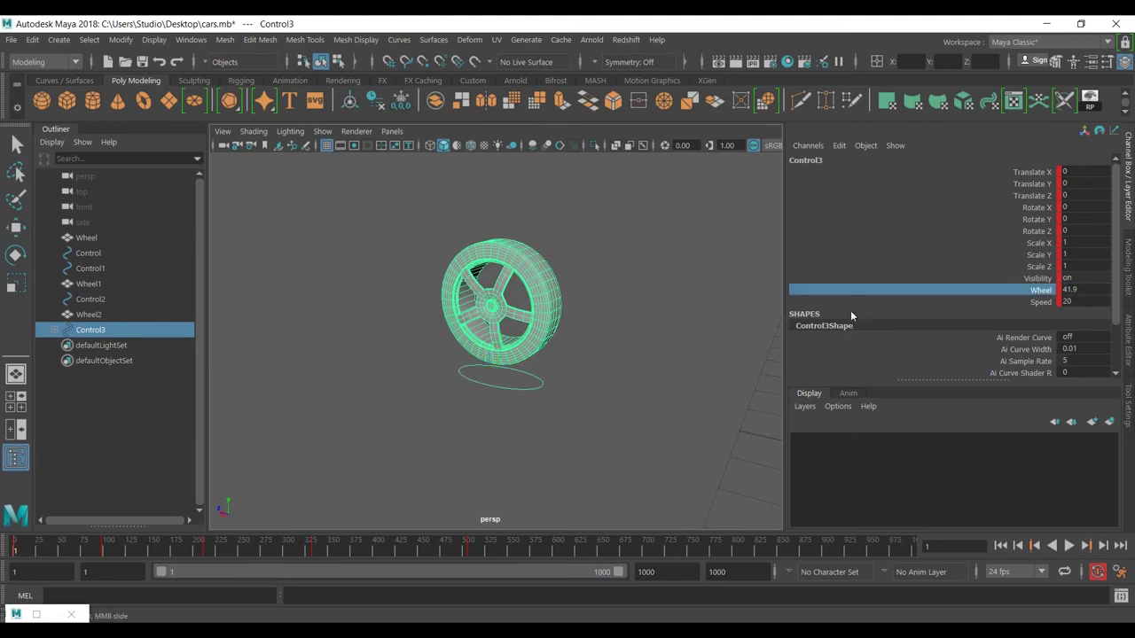
drag(43, 552, 469, 537)
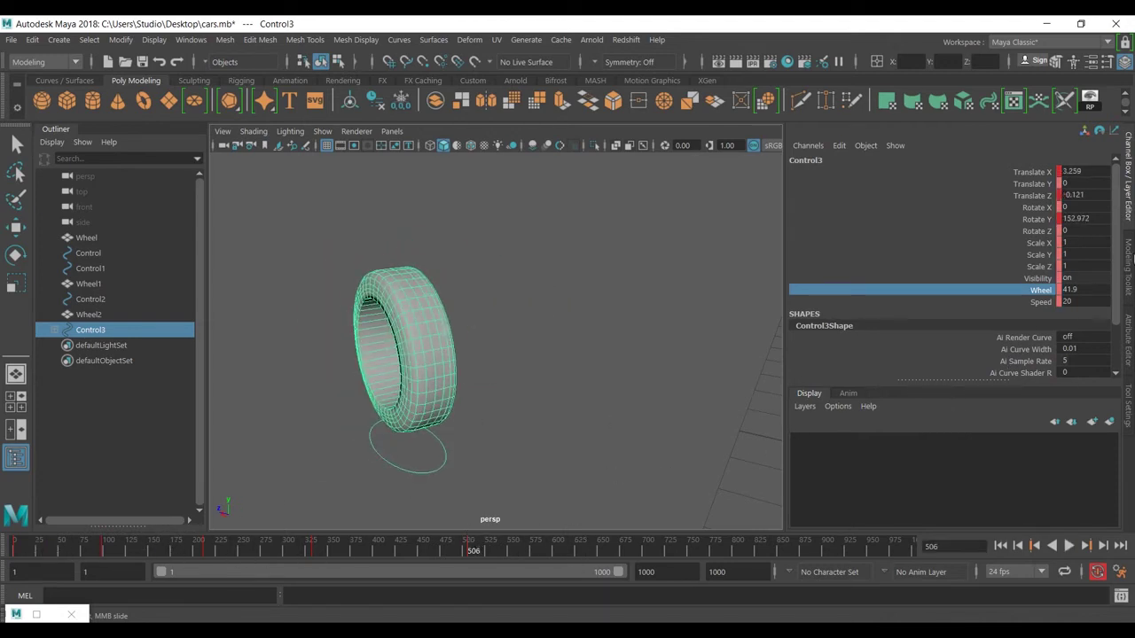
double_click(1093, 292)
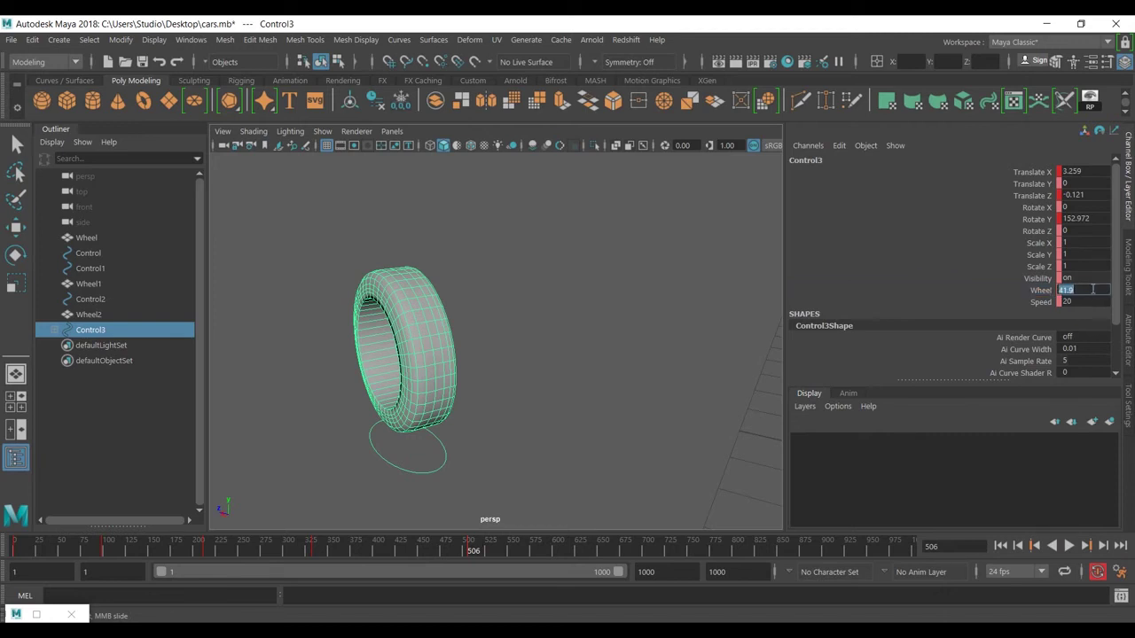
key(Return)
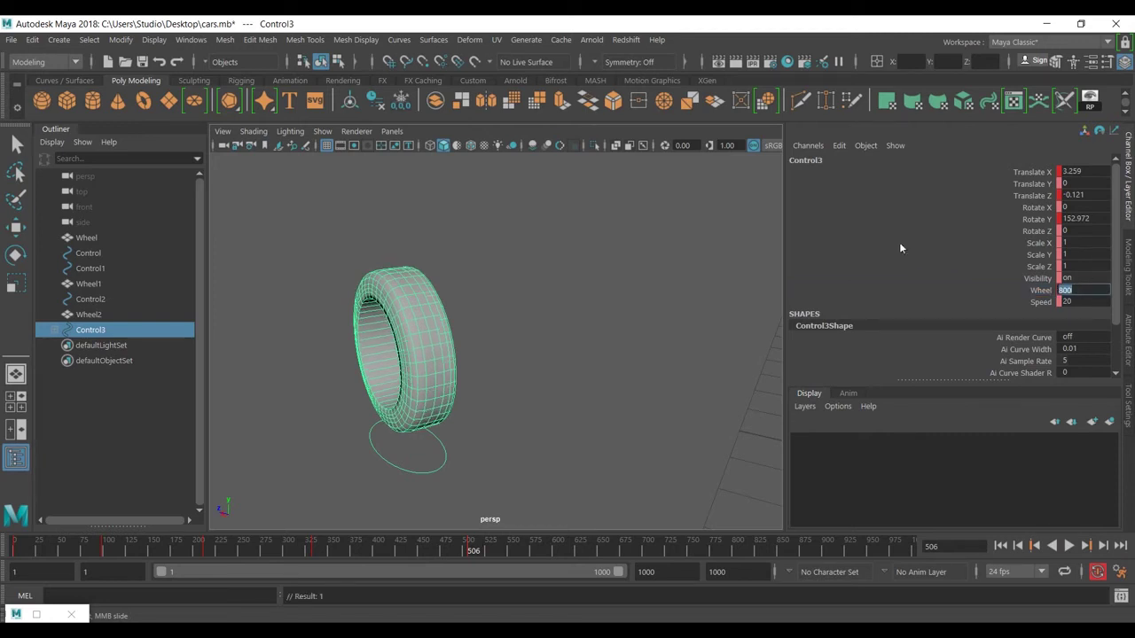
- Scrub the timeline from frame 506 back to frame 1 to review the wheel's rotation
key(w)
click(648, 438)
drag(485, 553, 4, 515)
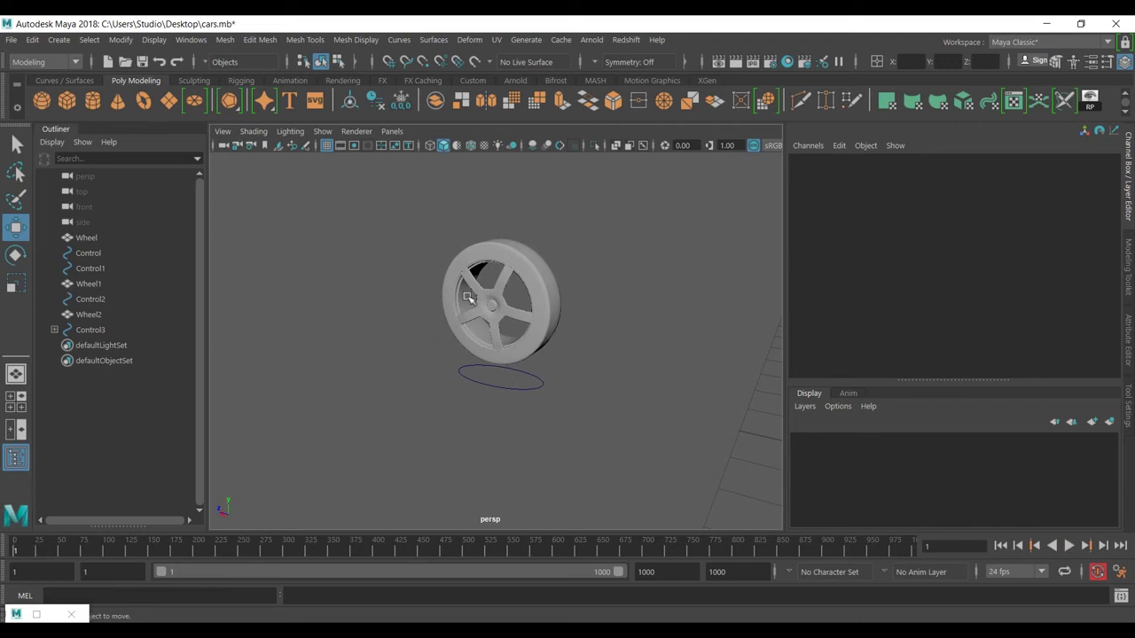
click(532, 378)
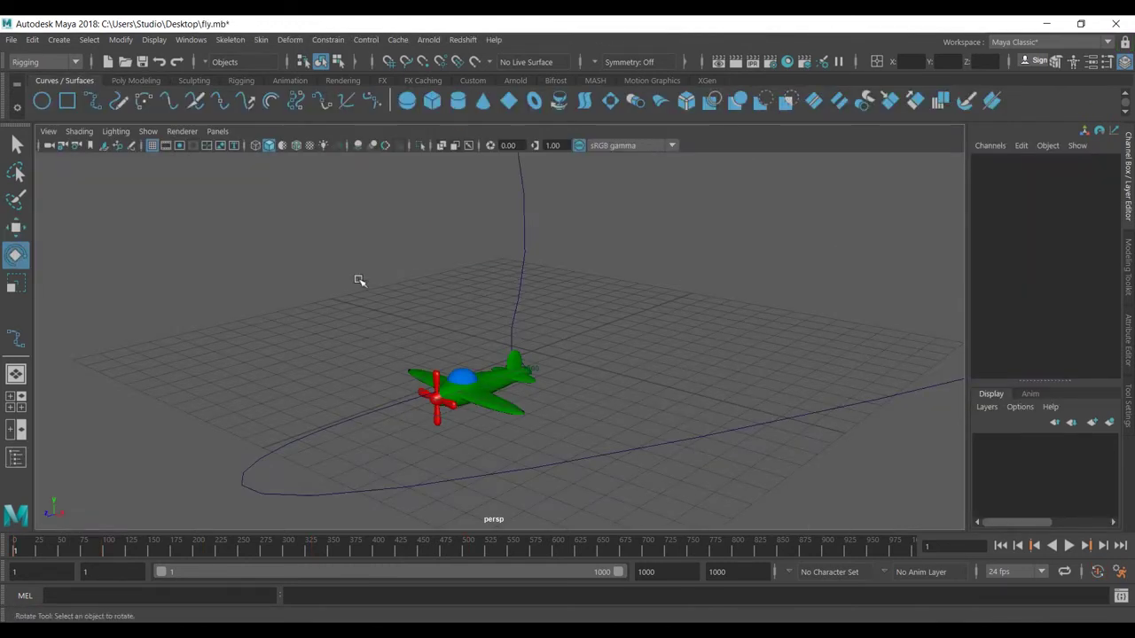
- In the fly.mb scene, examine the propeller's Rotate Z channel and the plane body's Rotation and Speed attributes
scroll(484, 387, up, 2)
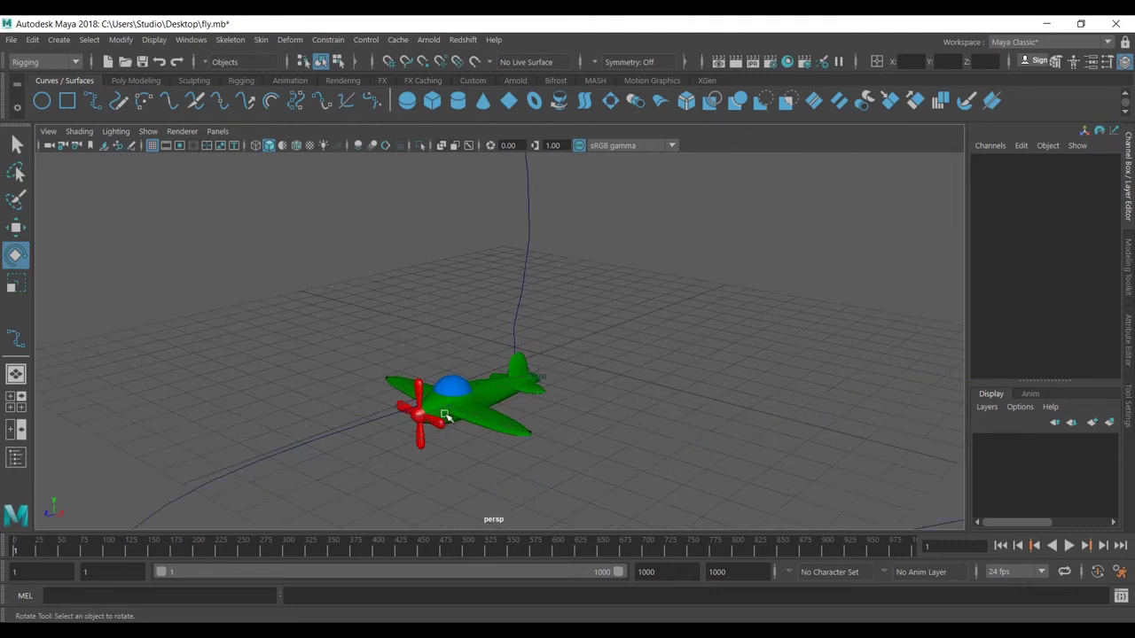
scroll(469, 362, up, 1)
scroll(446, 375, up, 1)
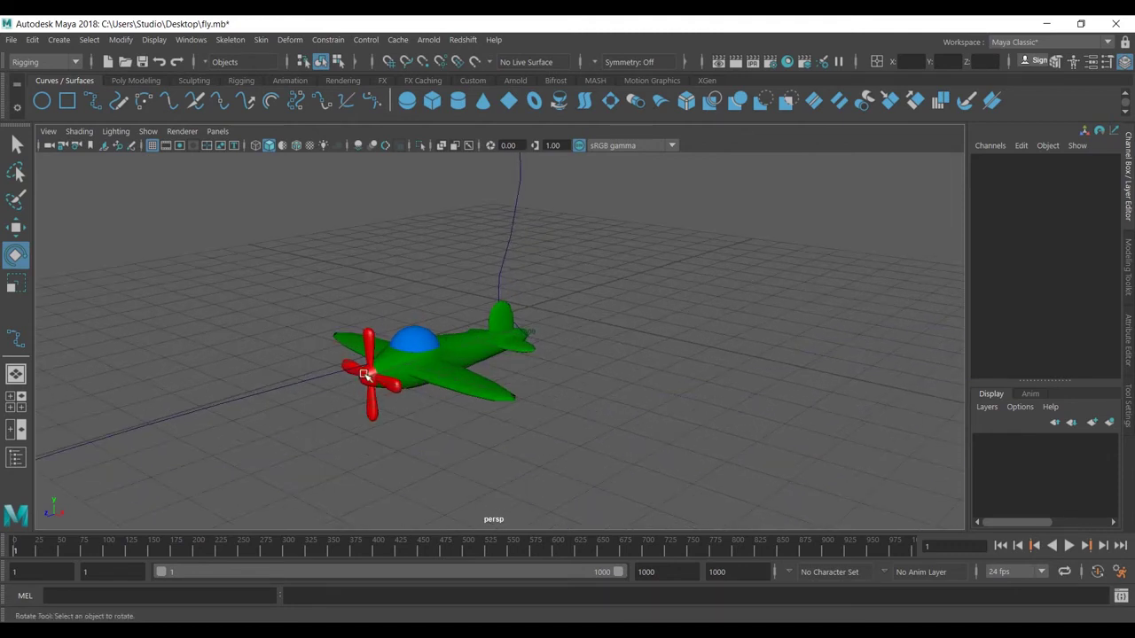
click(377, 408)
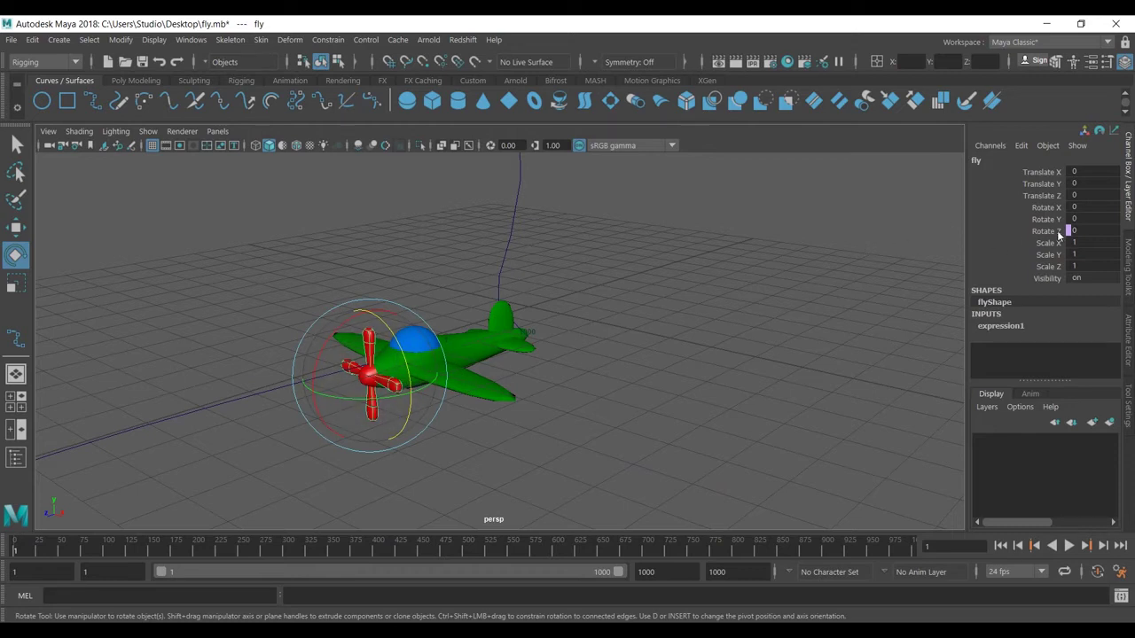
click(492, 357)
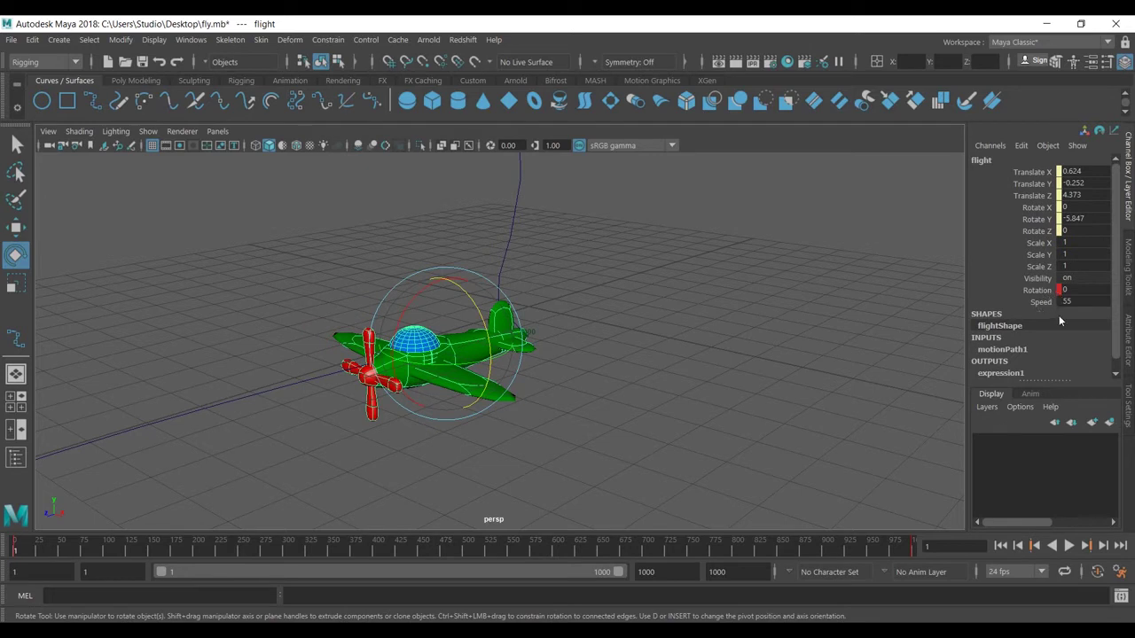
click(638, 372)
alt+right_drag(633, 373, 499, 372)
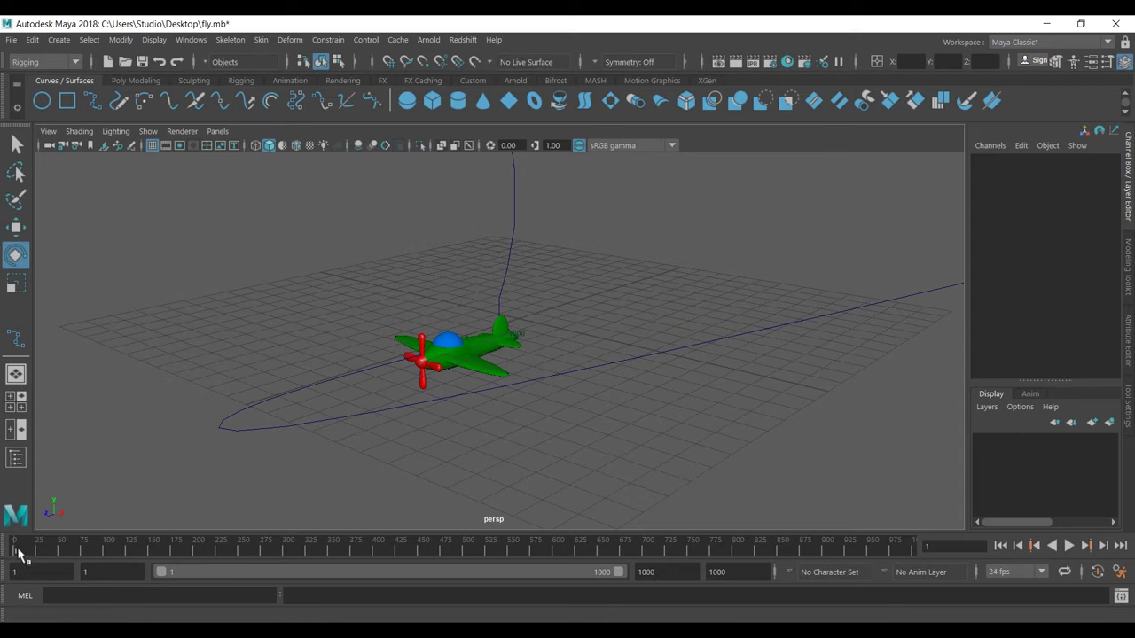
- Play the plane's flight along its path to review the propeller spin, and return to frame 1
key(alt+v)
key(alt+v)
click(1069, 546)
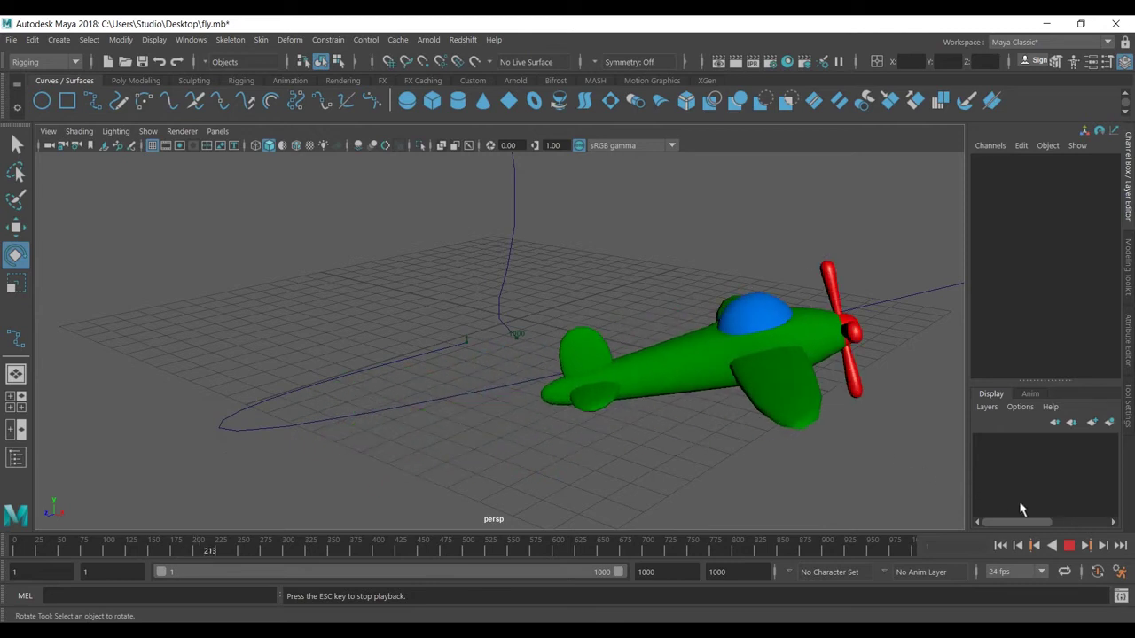
click(1069, 545)
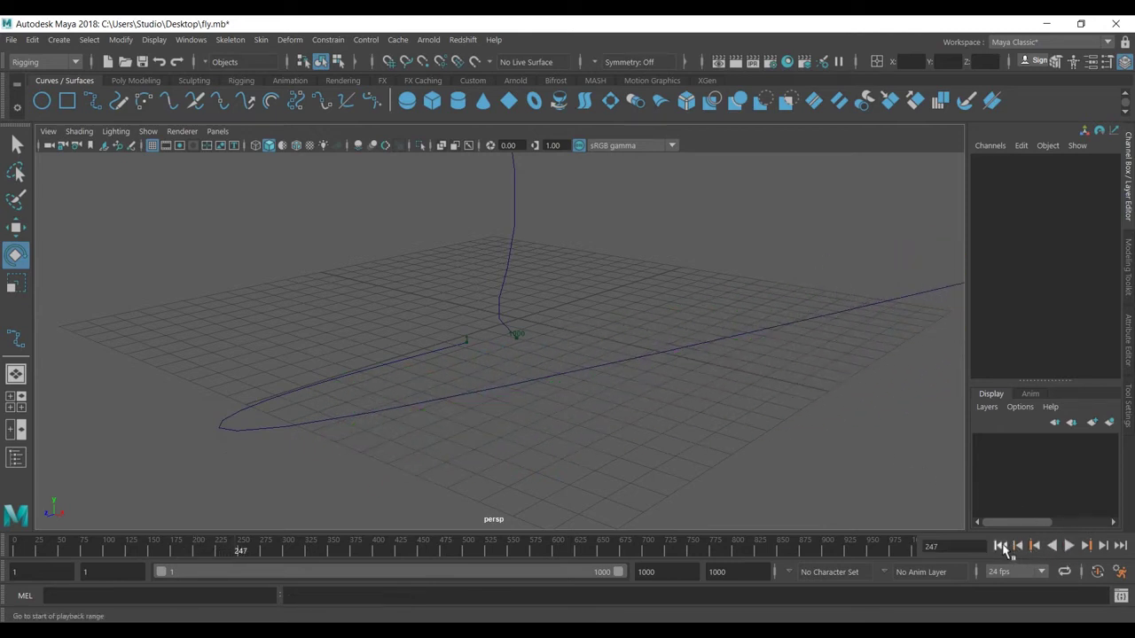
click(1000, 546)
- Select all of the flight object's keys in the Graph Editor and give them auto tangents
scroll(332, 332, up, 3)
click(453, 369)
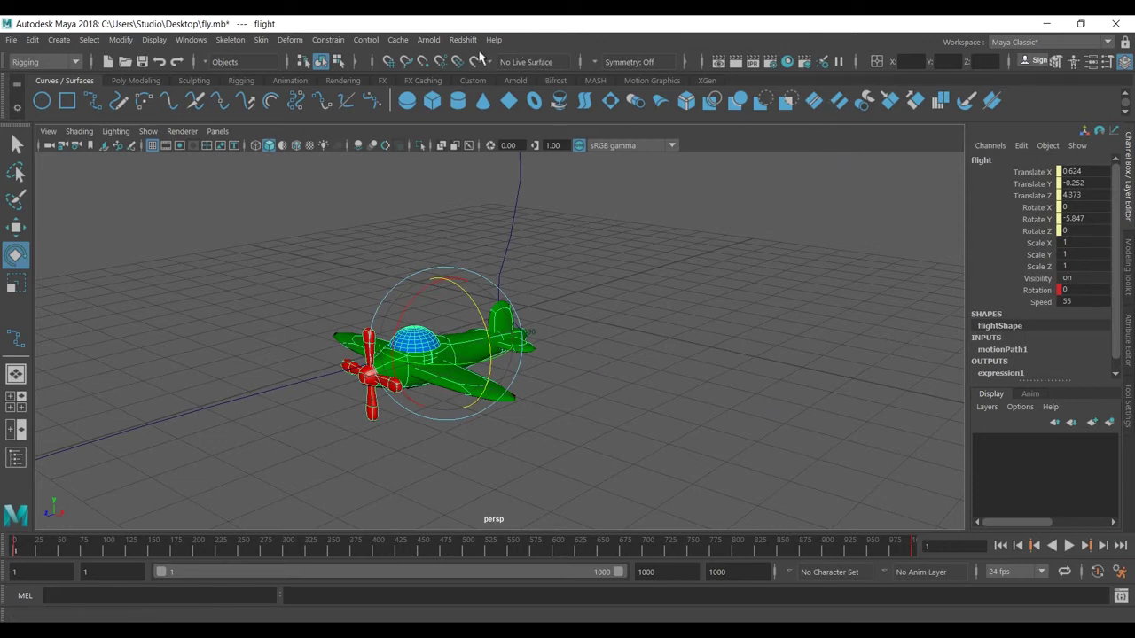
click(190, 40)
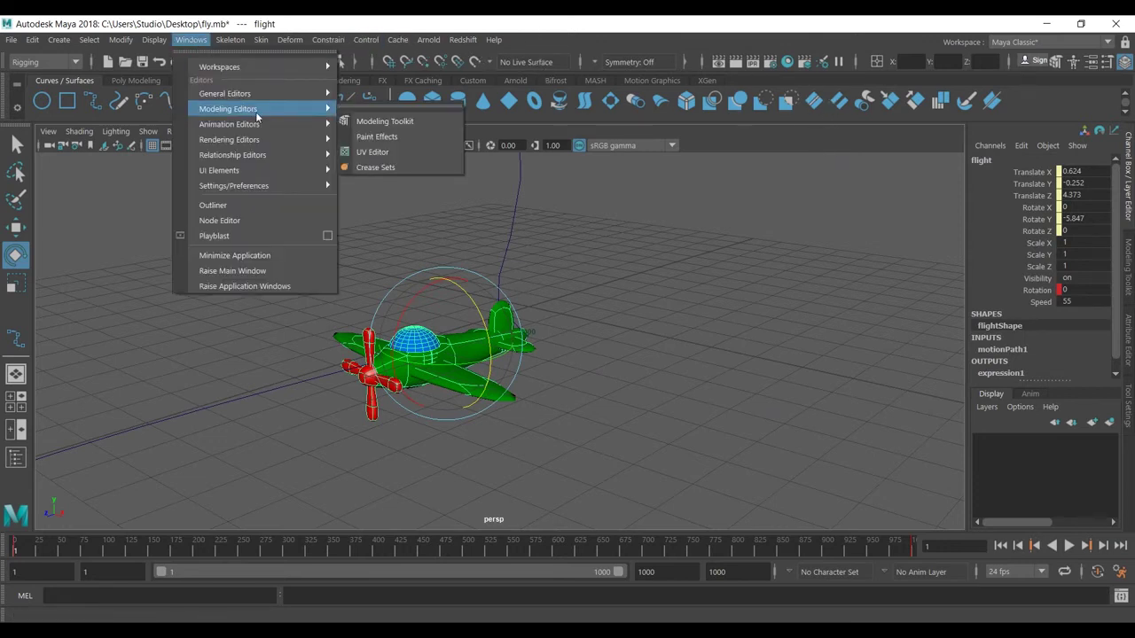
mouse_move(307, 130)
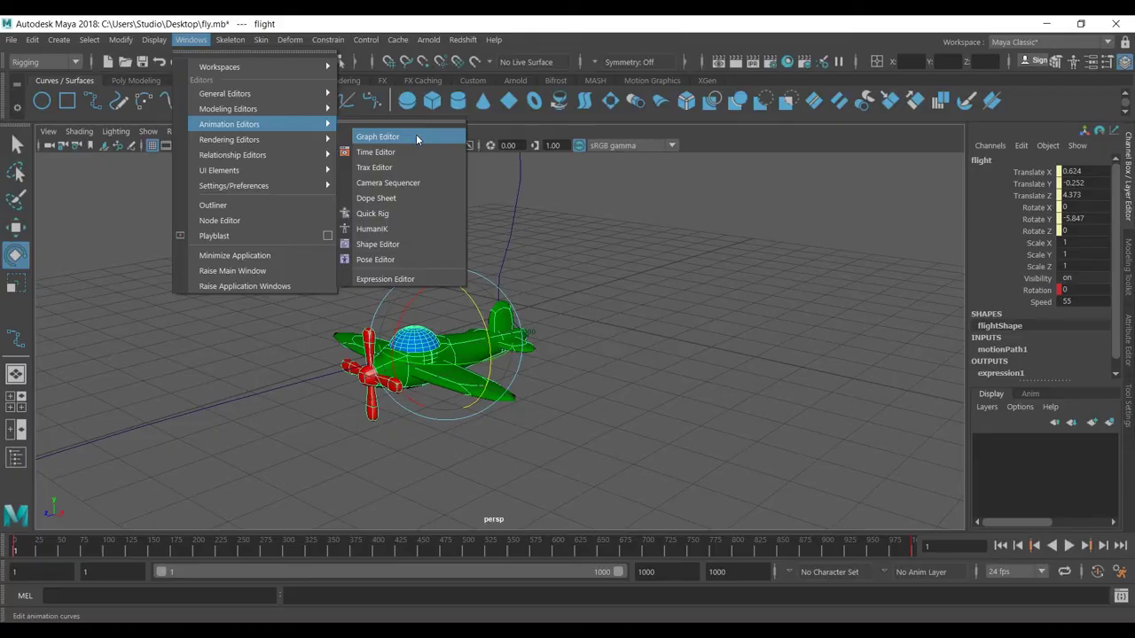
click(416, 134)
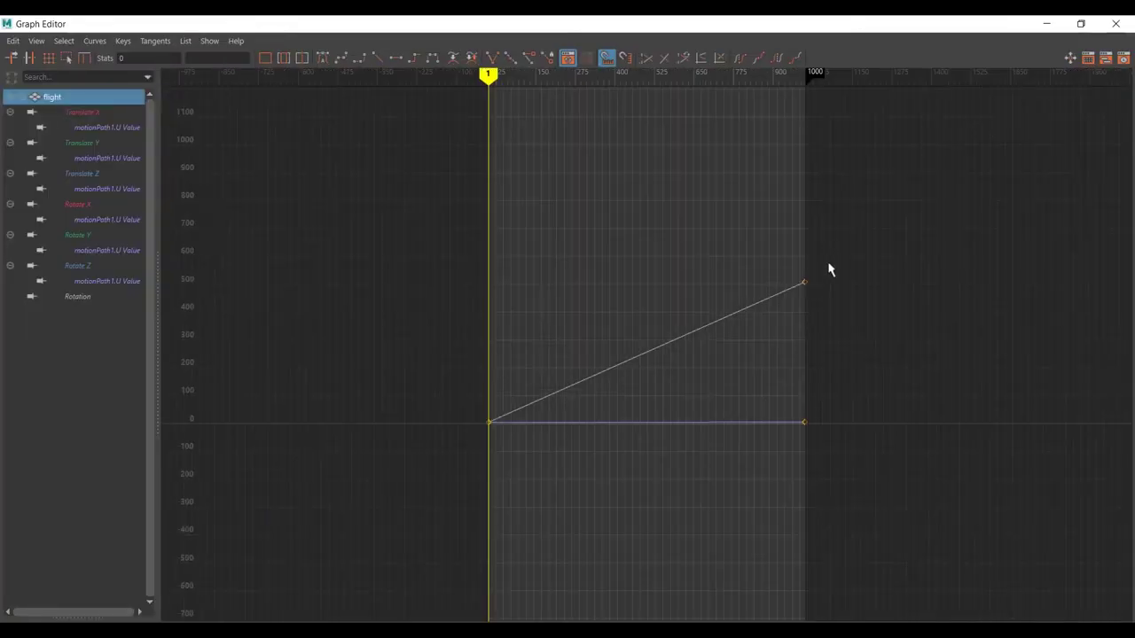
key(a)
mouse_move(746, 17)
mouse_down()
mouse_move(622, 620)
mouse_move(641, 370)
mouse_move(725, 18)
mouse_up()
drag(959, 205, 330, 487)
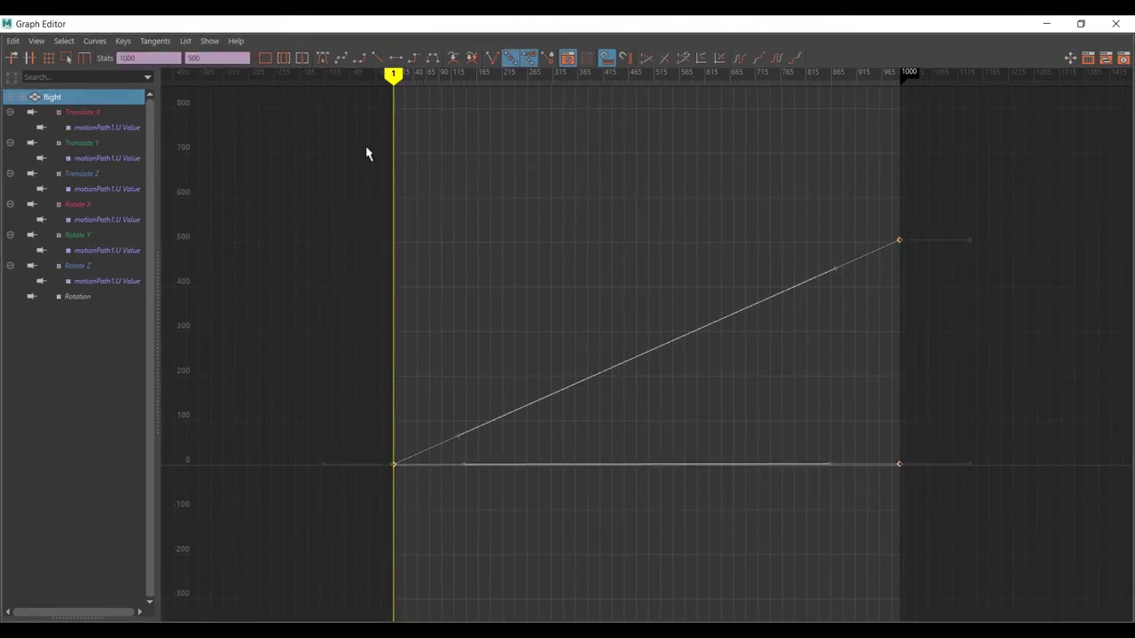
click(322, 58)
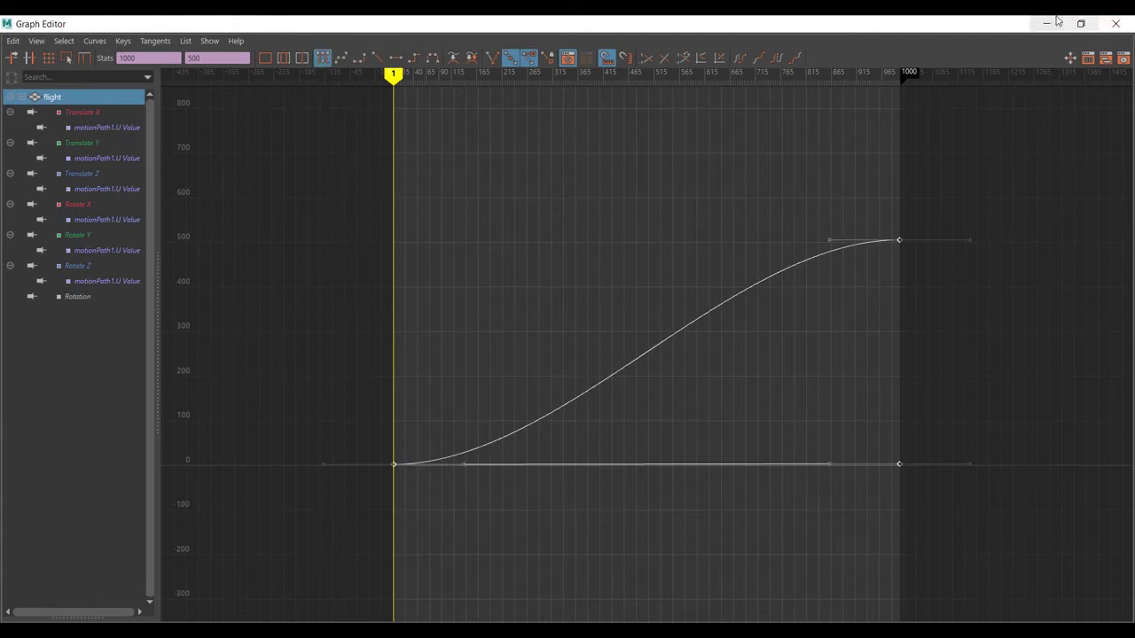
click(1115, 23)
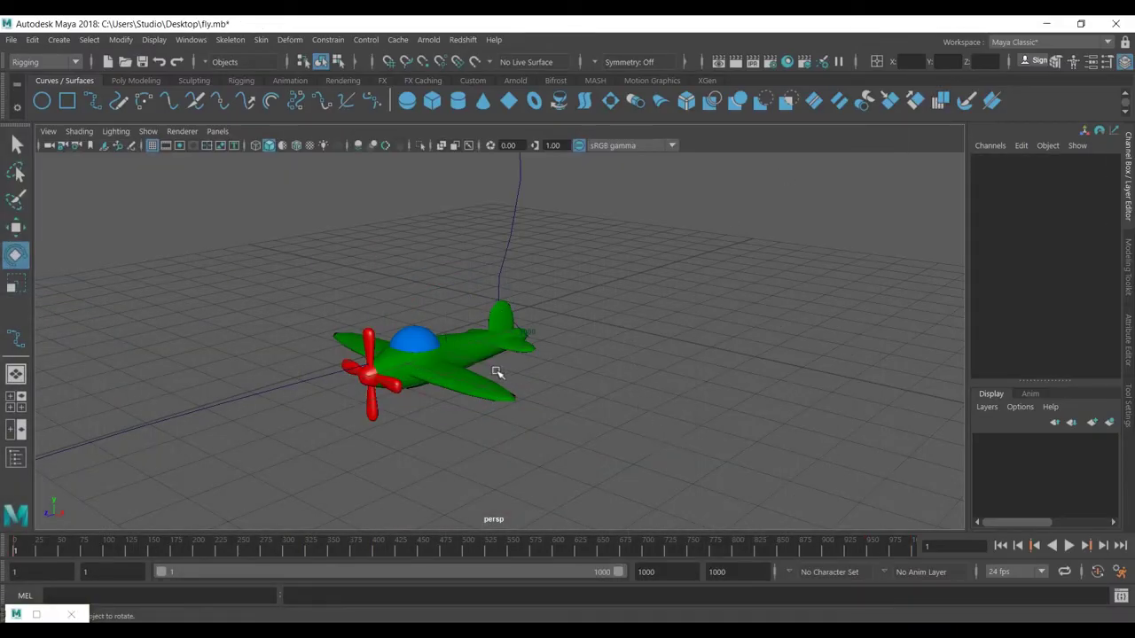
- Play the plane animation with the auto tangents to check its motion, and rewind to the start
scroll(501, 372, down, 3)
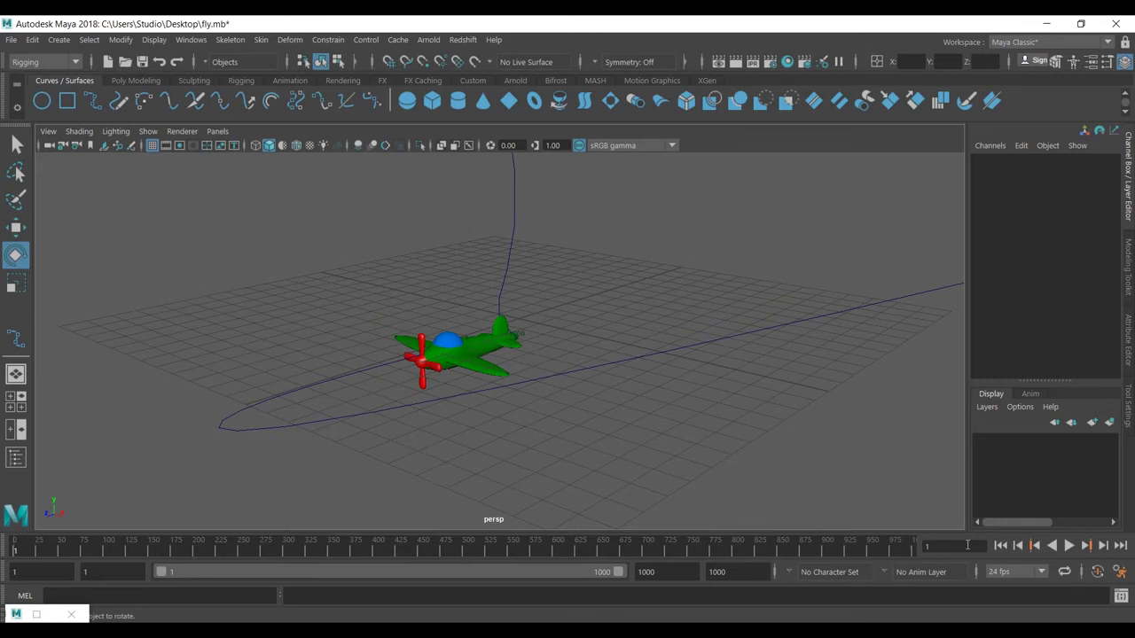
click(1068, 546)
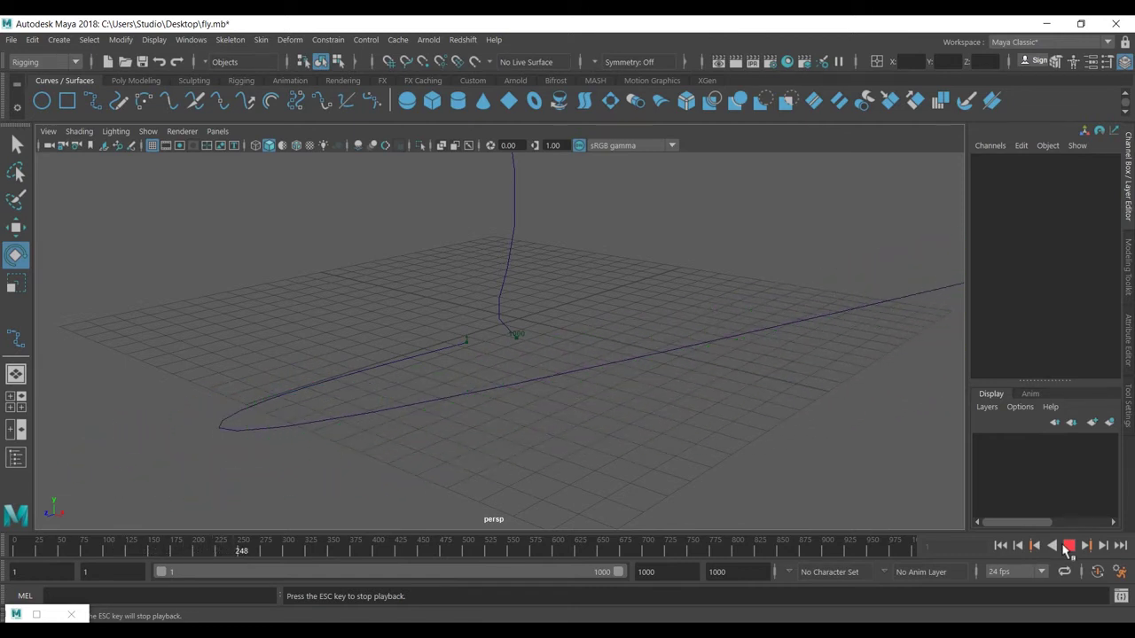
click(1068, 547)
click(1000, 546)
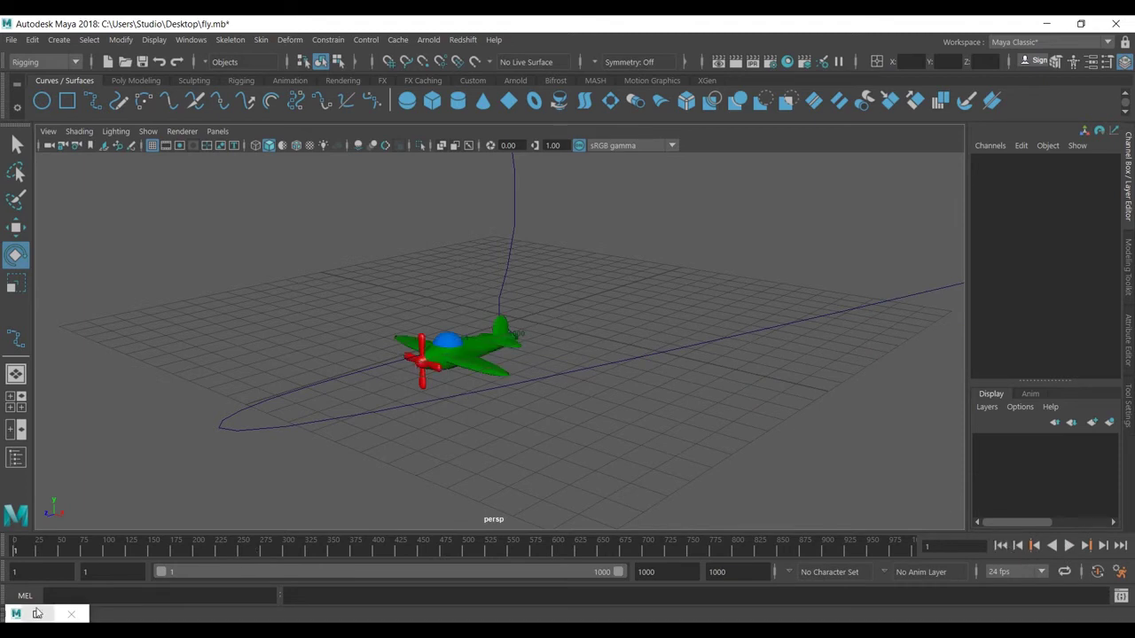
- Select all of the flight object's keys in the Graph Editor and change them to linear tangents
click(471, 354)
click(36, 613)
drag(1059, 139, 169, 567)
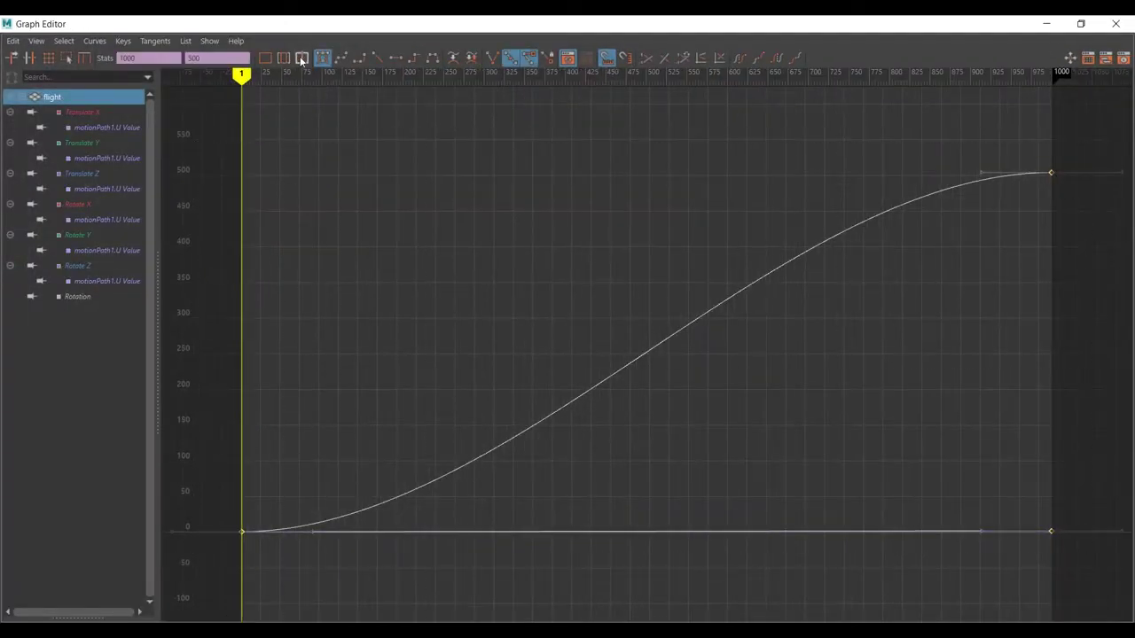
click(376, 58)
click(1116, 23)
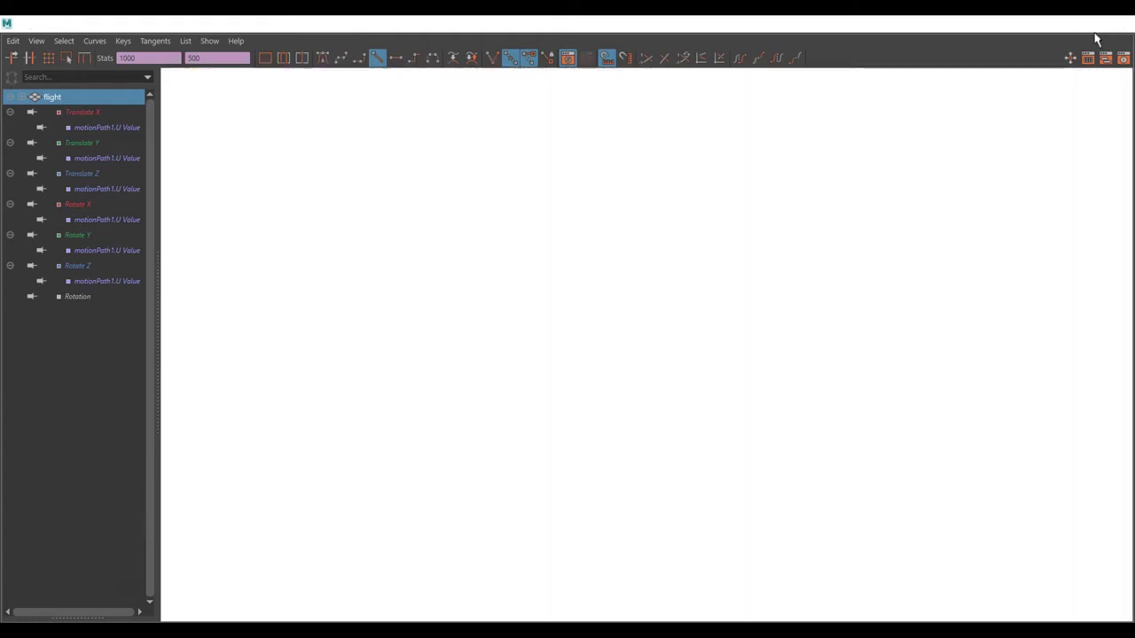
click(614, 356)
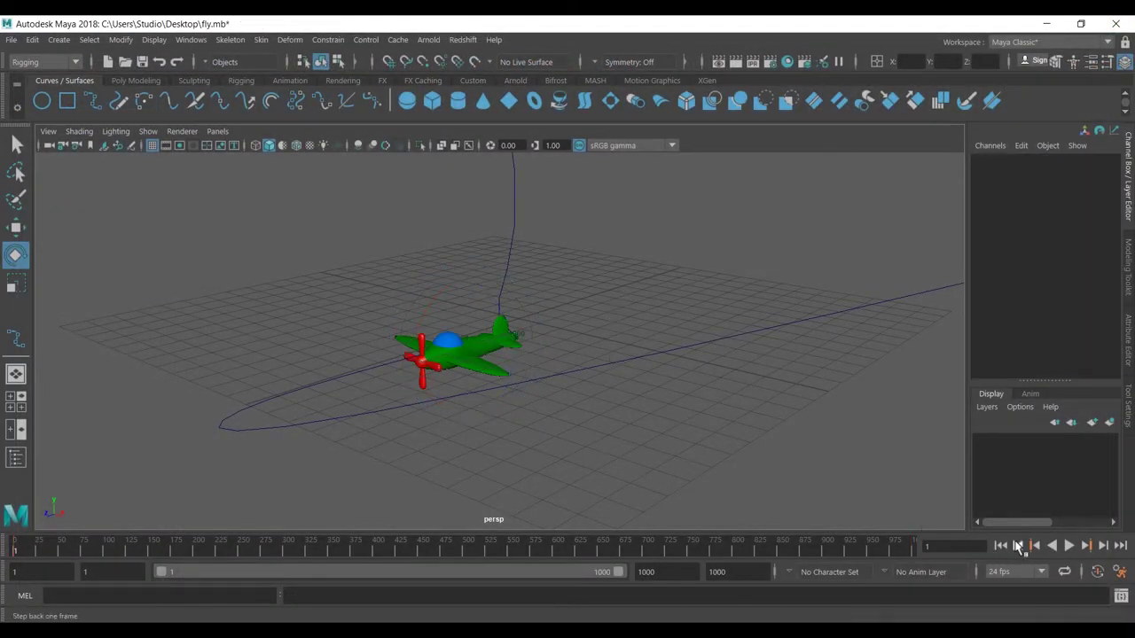
- Play the plane animation with the linear tangents to check its motion, and rewind to the start
click(1071, 548)
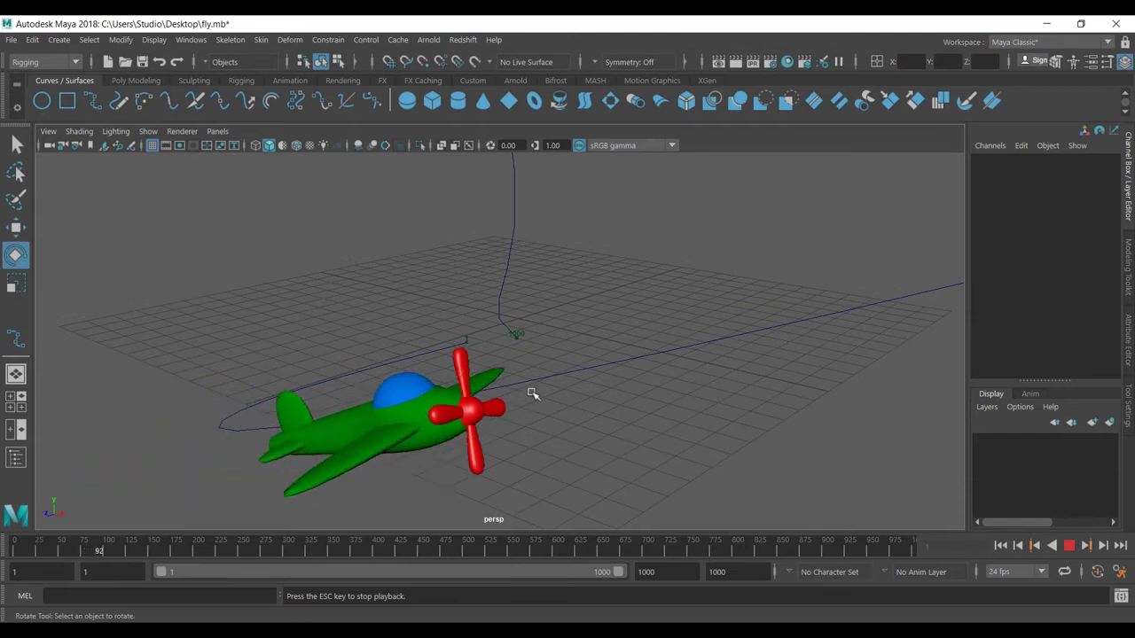
scroll(718, 315, down, 2)
scroll(718, 314, down, 2)
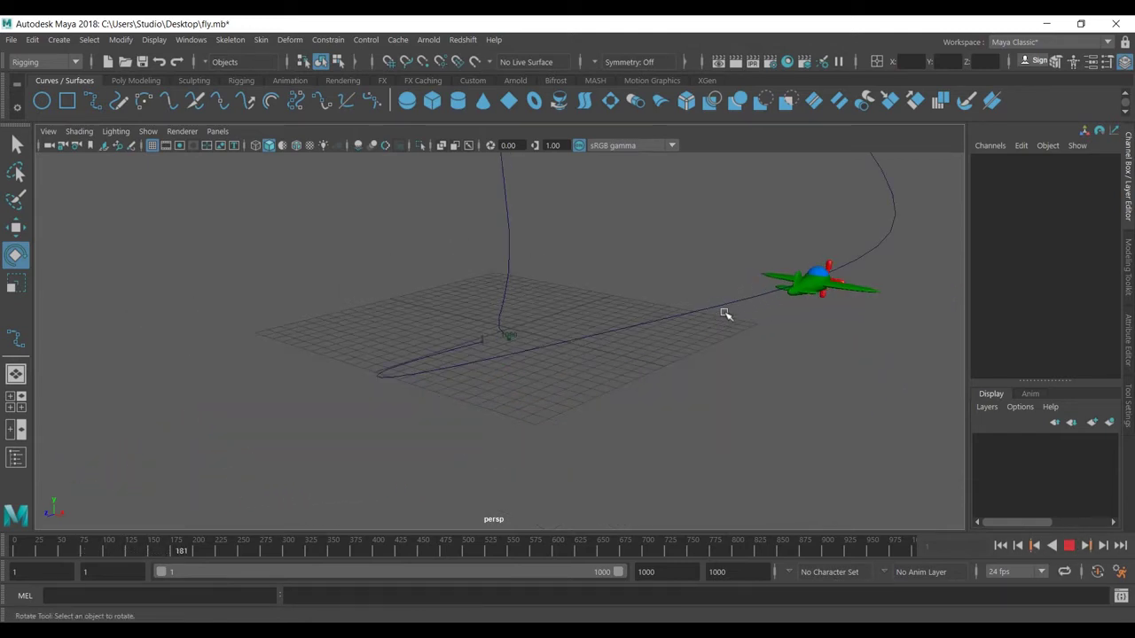
click(1069, 546)
click(1001, 546)
scroll(562, 275, up, 1)
scroll(527, 299, up, 2)
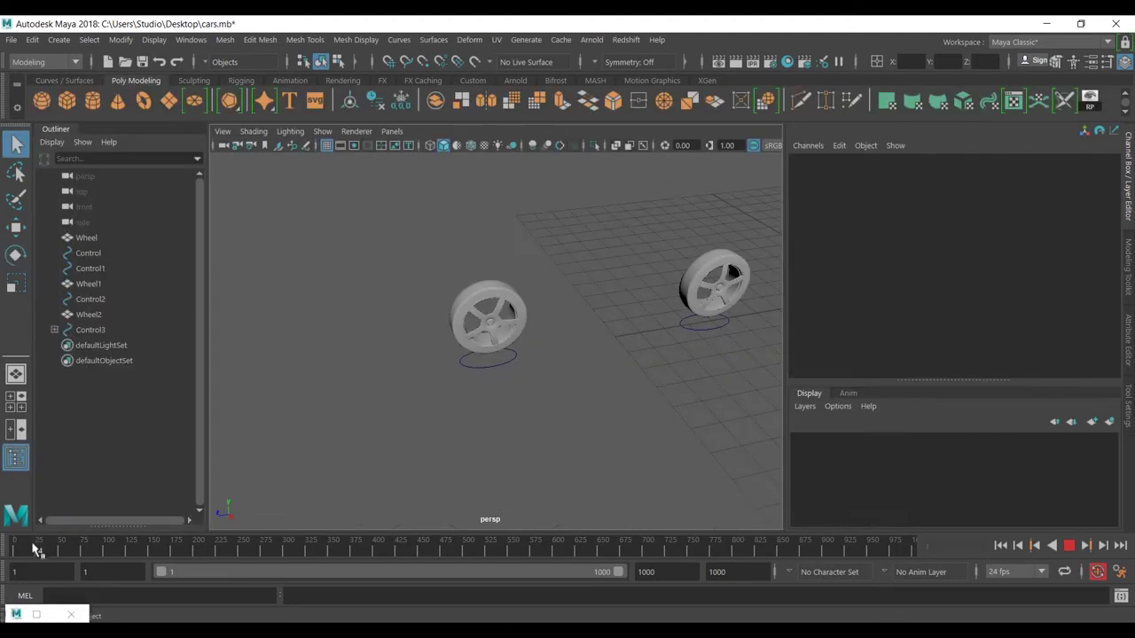
- In the cars.mb scene, parent Wheel2 under Control2
alt+middle_drag(621, 398, 573, 347)
scroll(578, 398, up, 2)
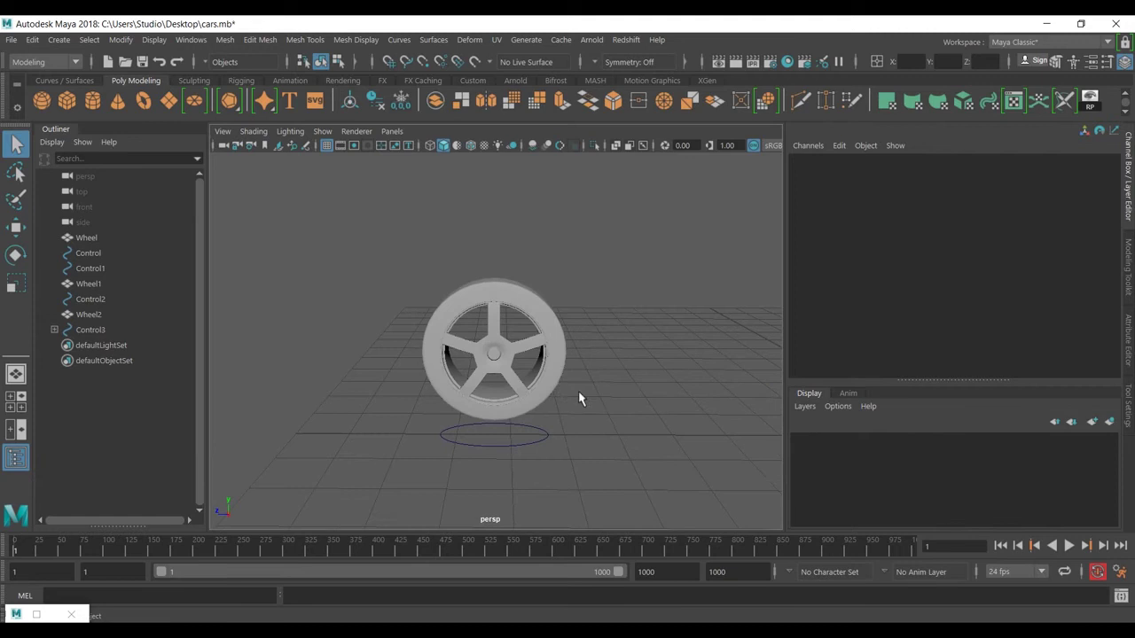
scroll(583, 373, up, 1)
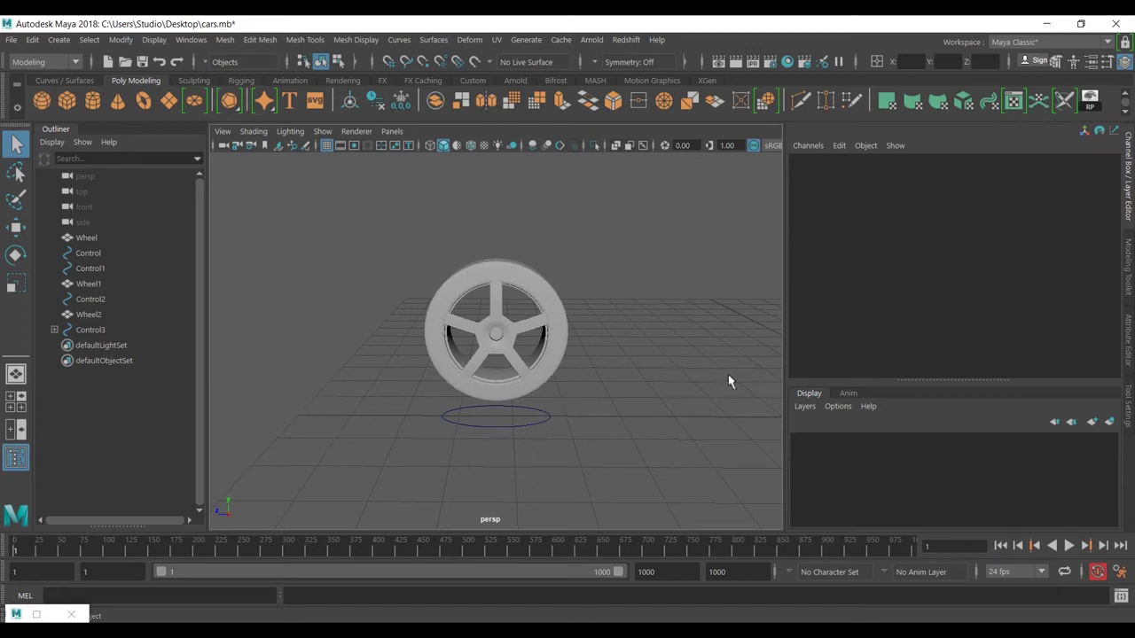
click(507, 379)
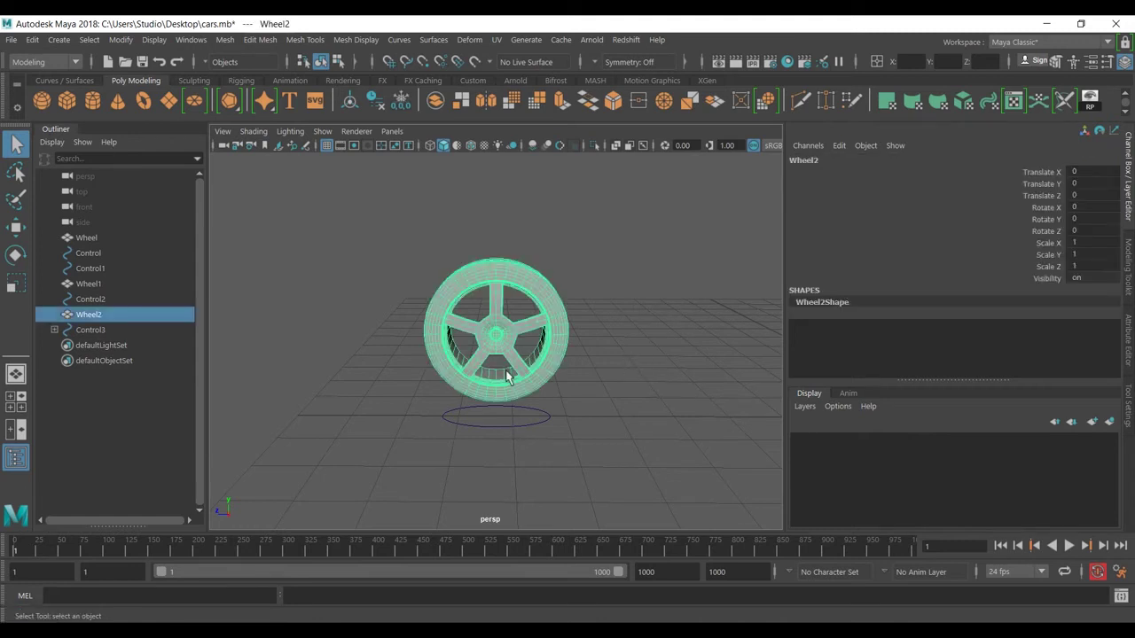
click(505, 427)
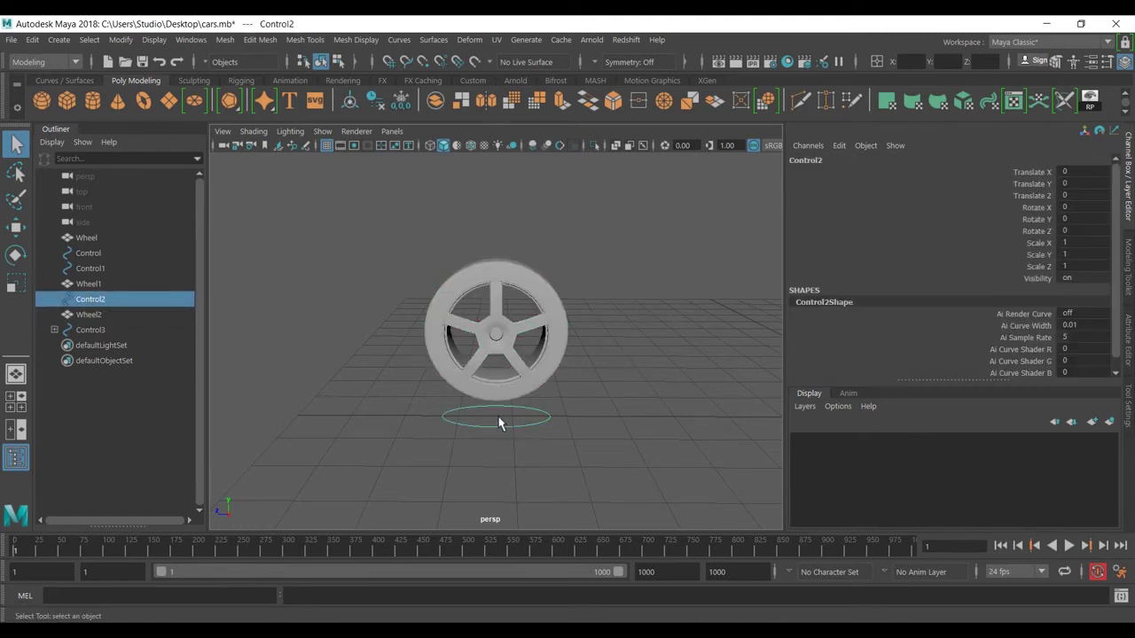
click(94, 315)
middle_drag(96, 315, 99, 302)
click(99, 302)
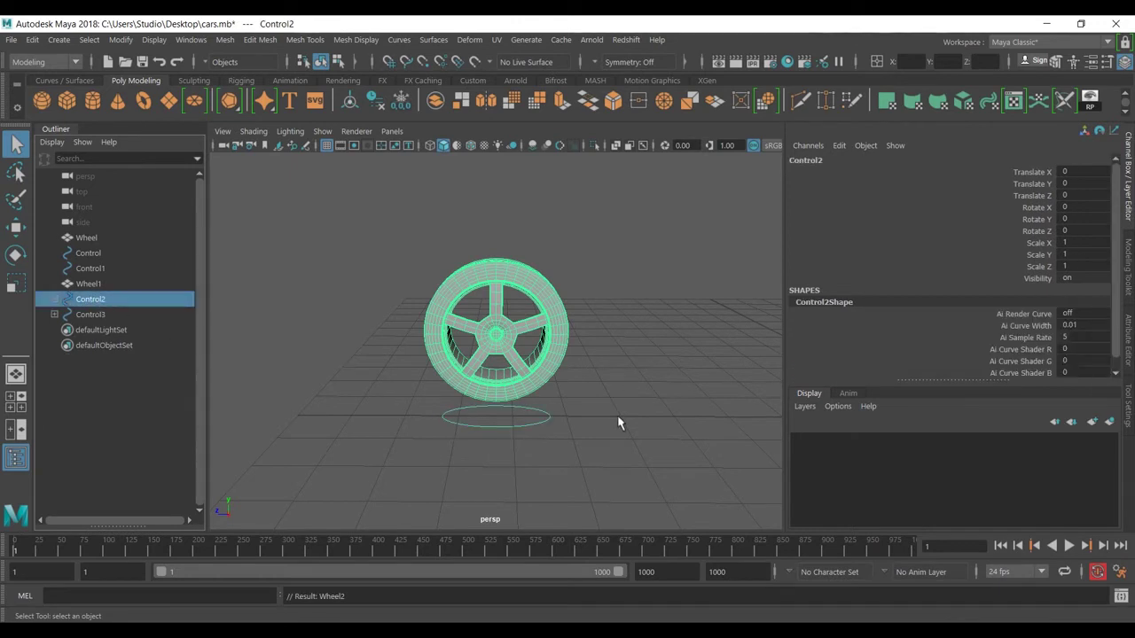
- Create the expression "Wheel2.rotateX = Control2.translateZ * 20;" on Wheel2's Rotate X channel
click(555, 362)
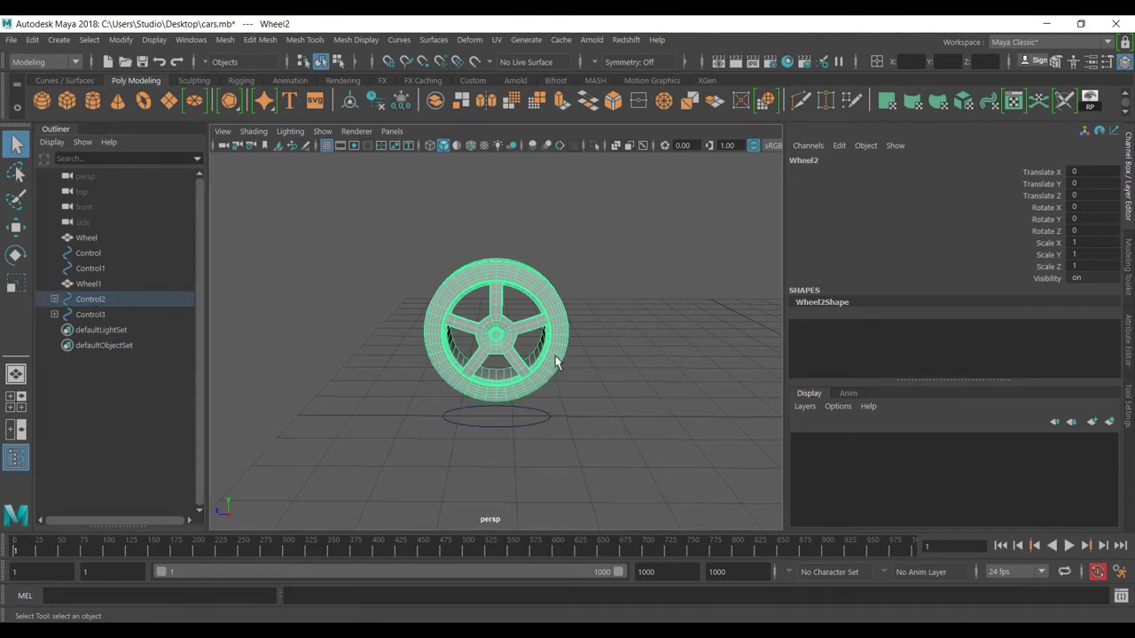
click(1044, 208)
key(e)
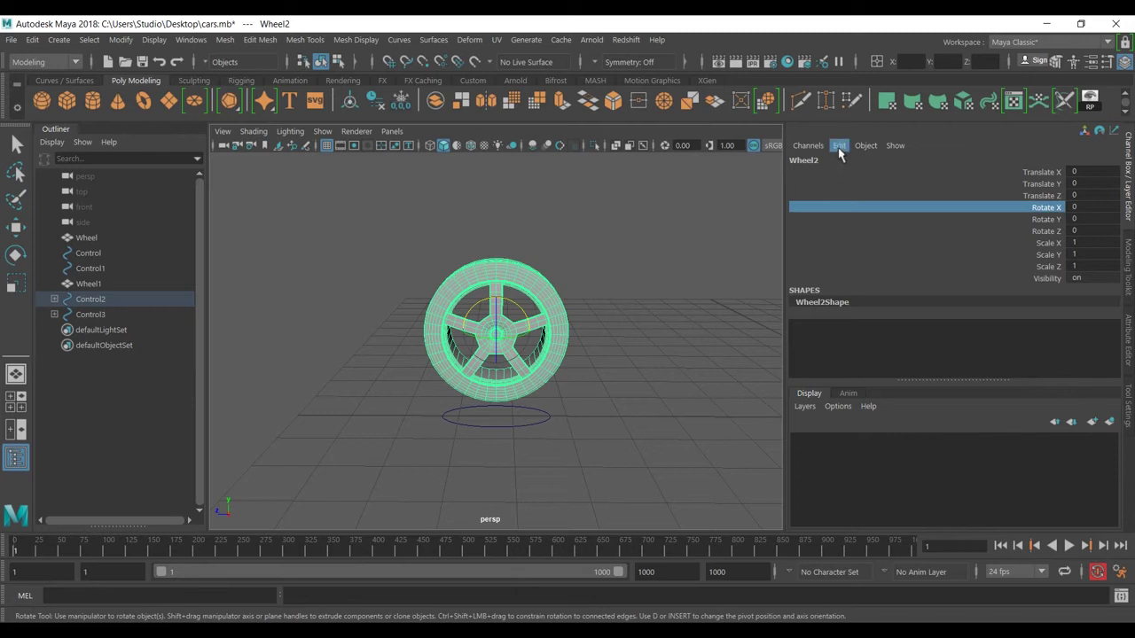
click(838, 147)
click(869, 163)
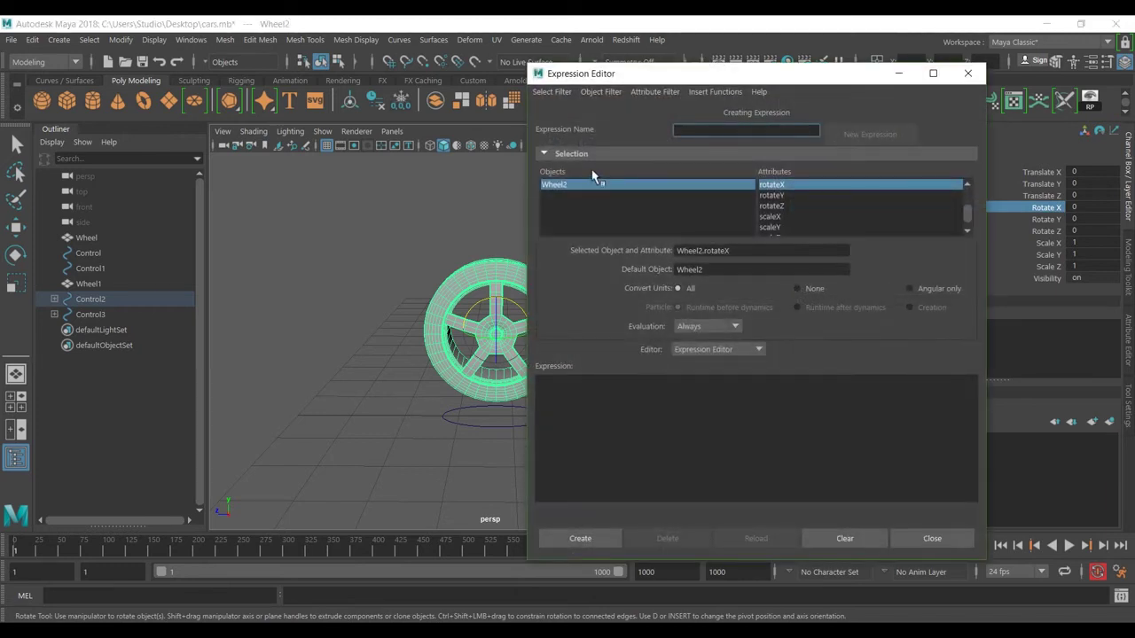
double_click(739, 250)
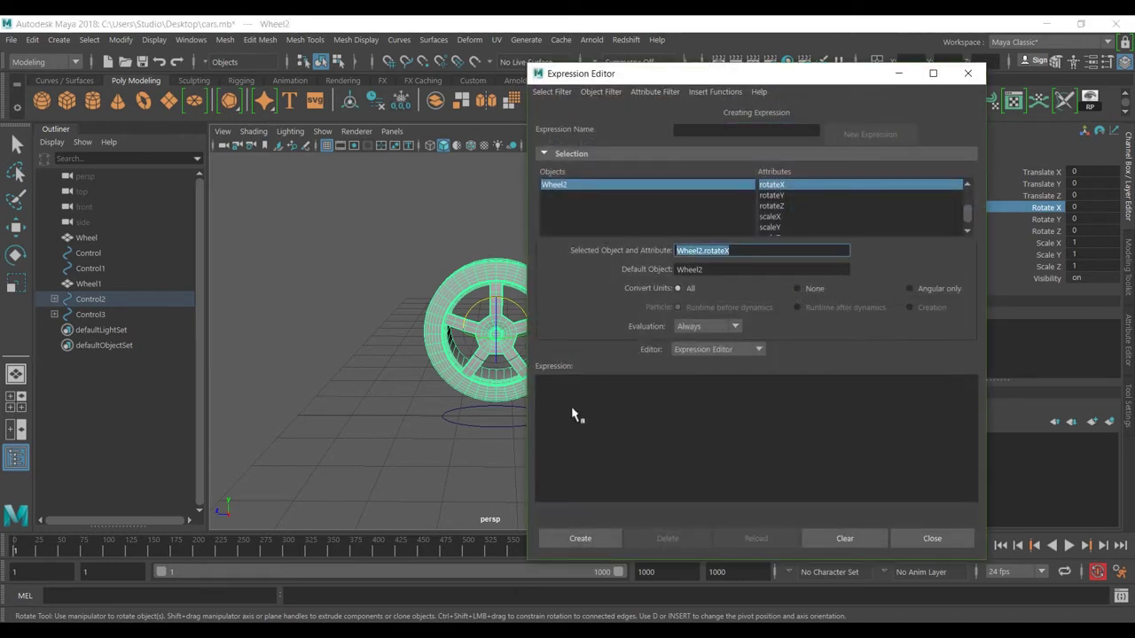
click(554, 418)
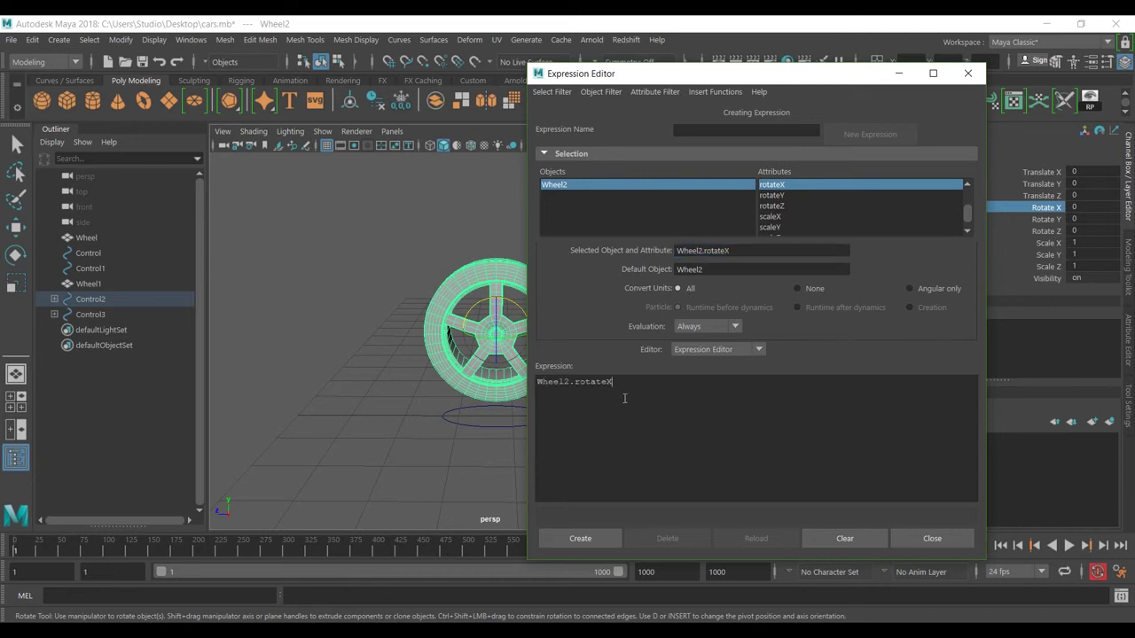
ctrl+scroll(664, 413, up, 3)
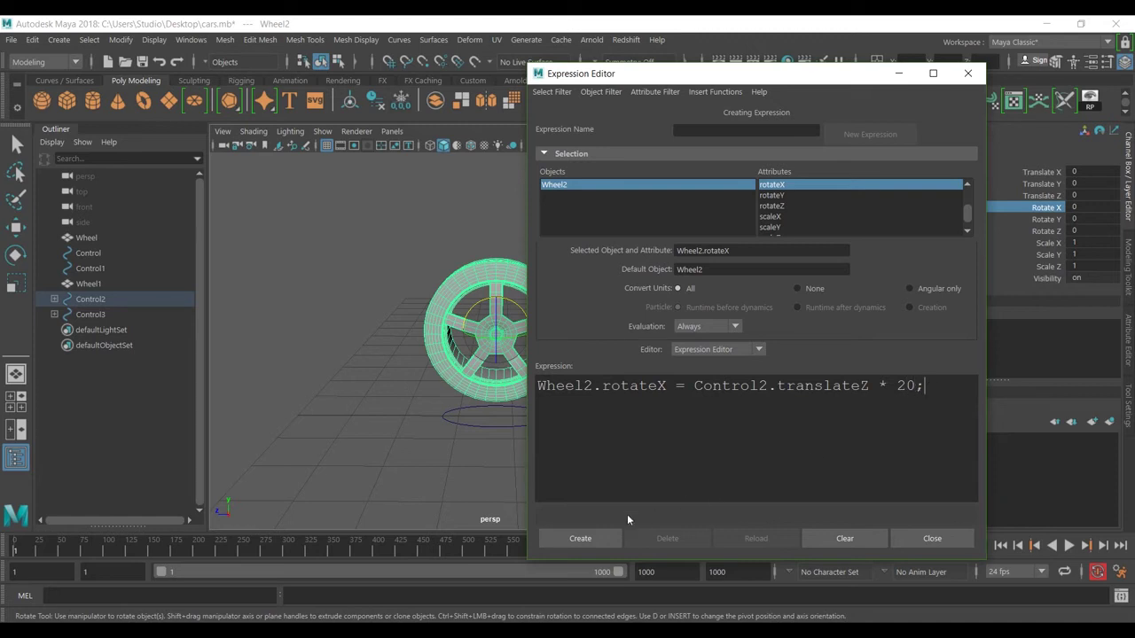
click(580, 538)
click(898, 73)
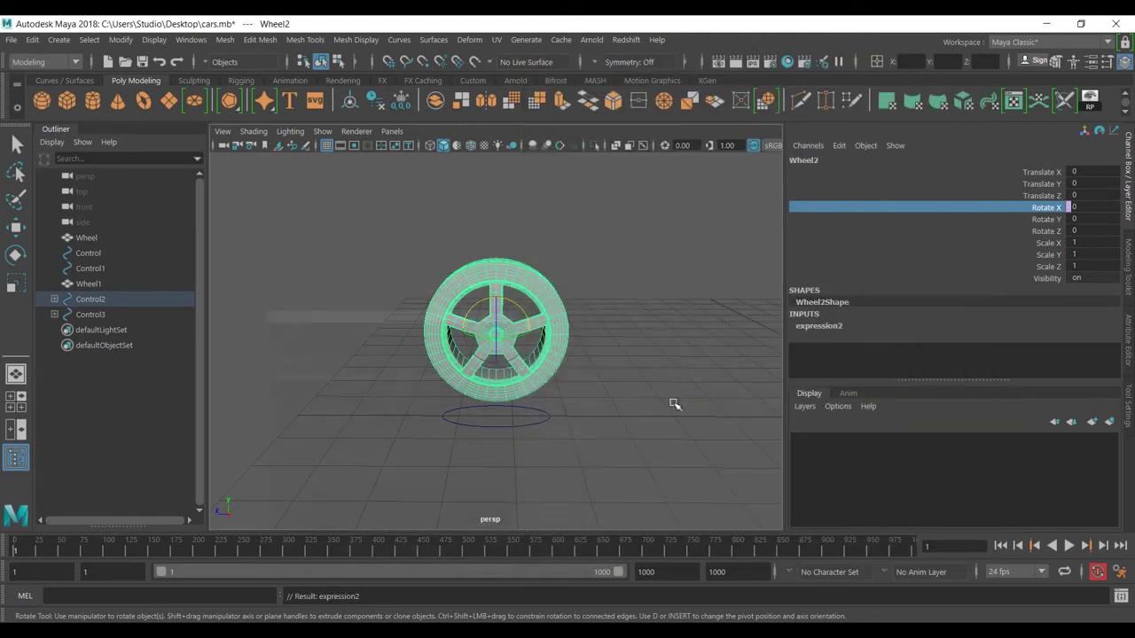
- Move Control2 about 1.4 units along Z to test the wheel's rolling, and undo the move
click(549, 421)
key(w)
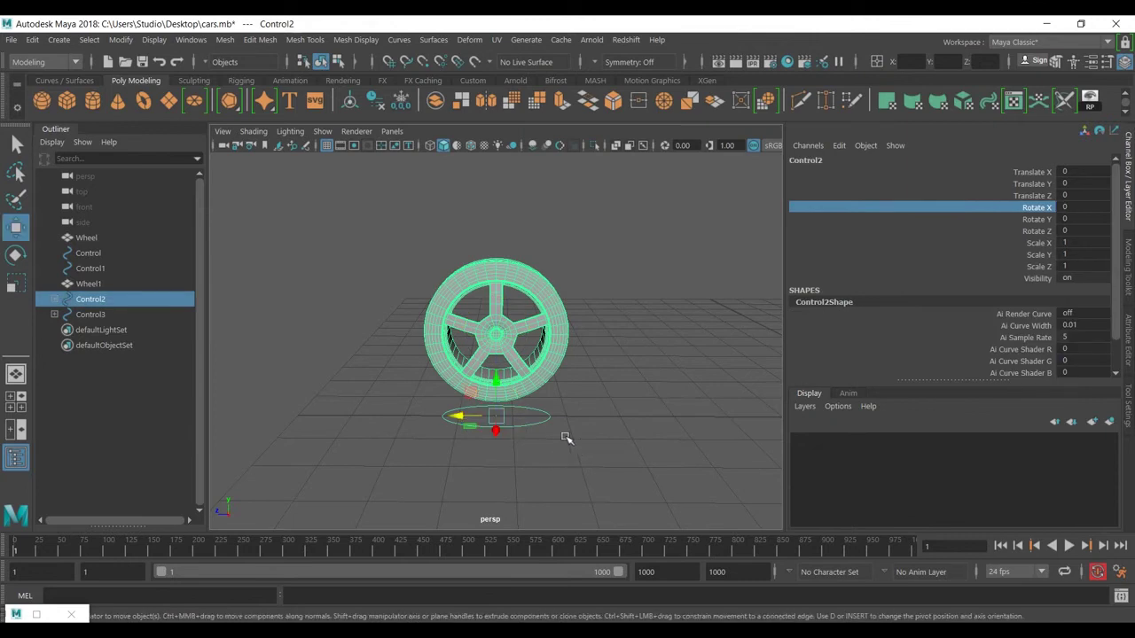
drag(478, 415, 392, 380)
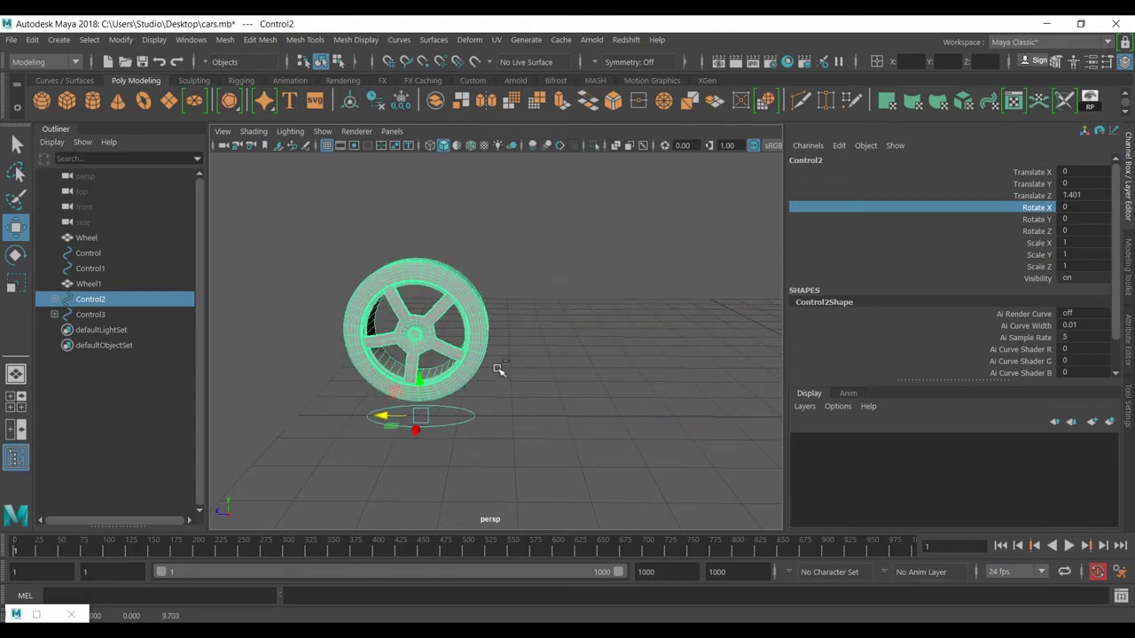
key(ctrl+z)
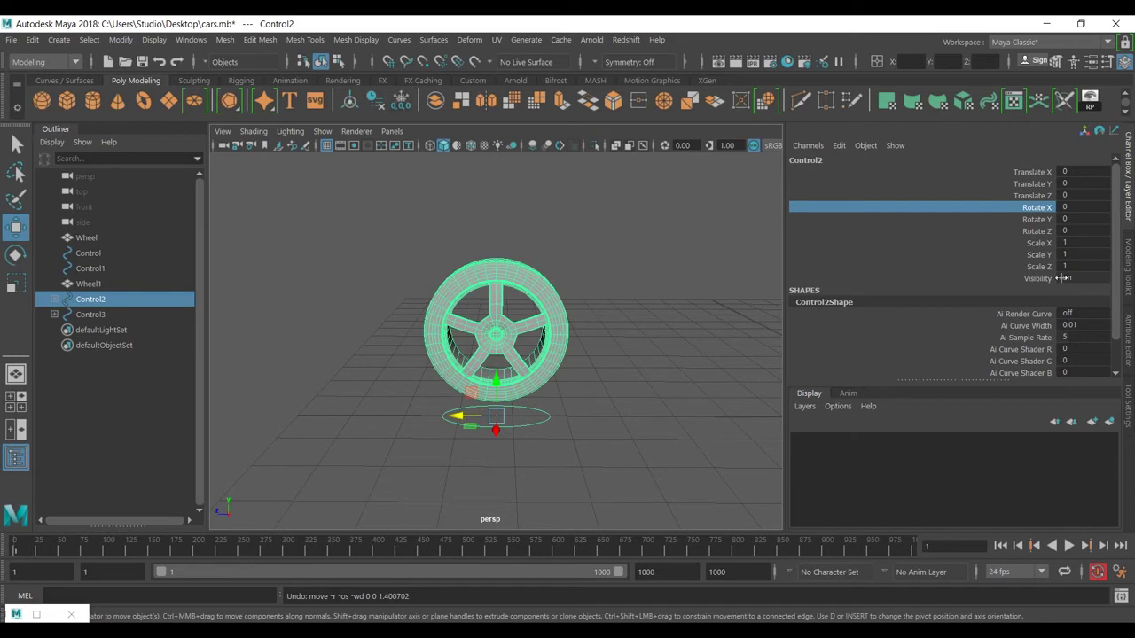
- Change the multiplier in Wheel2's Rotate X expression to 50 and close the Expression Editor
click(537, 294)
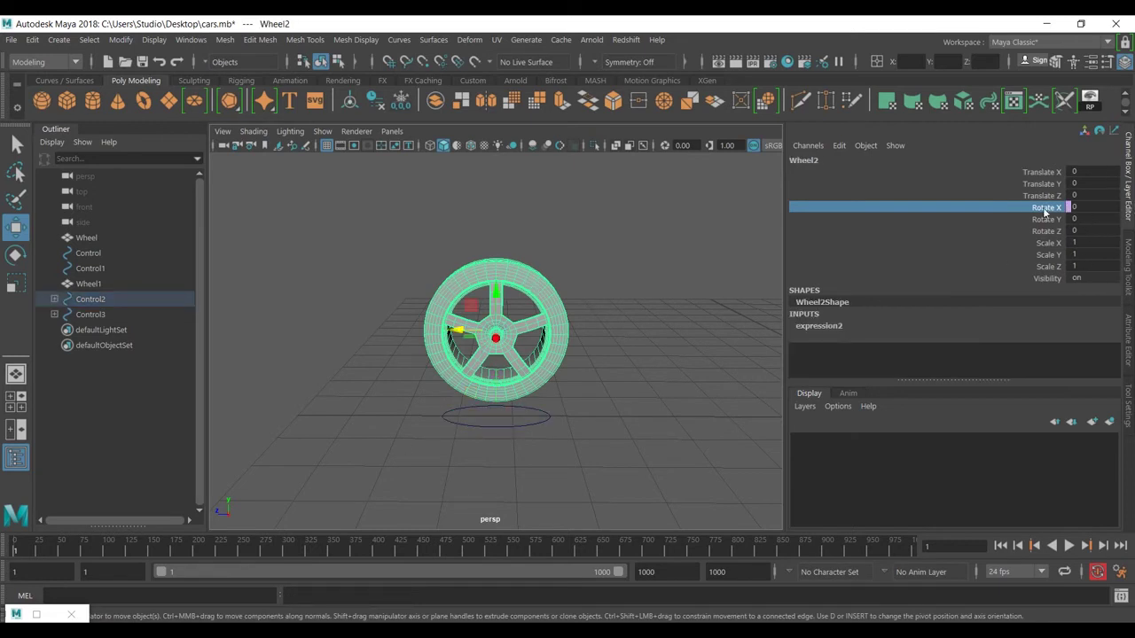
key(e)
click(840, 146)
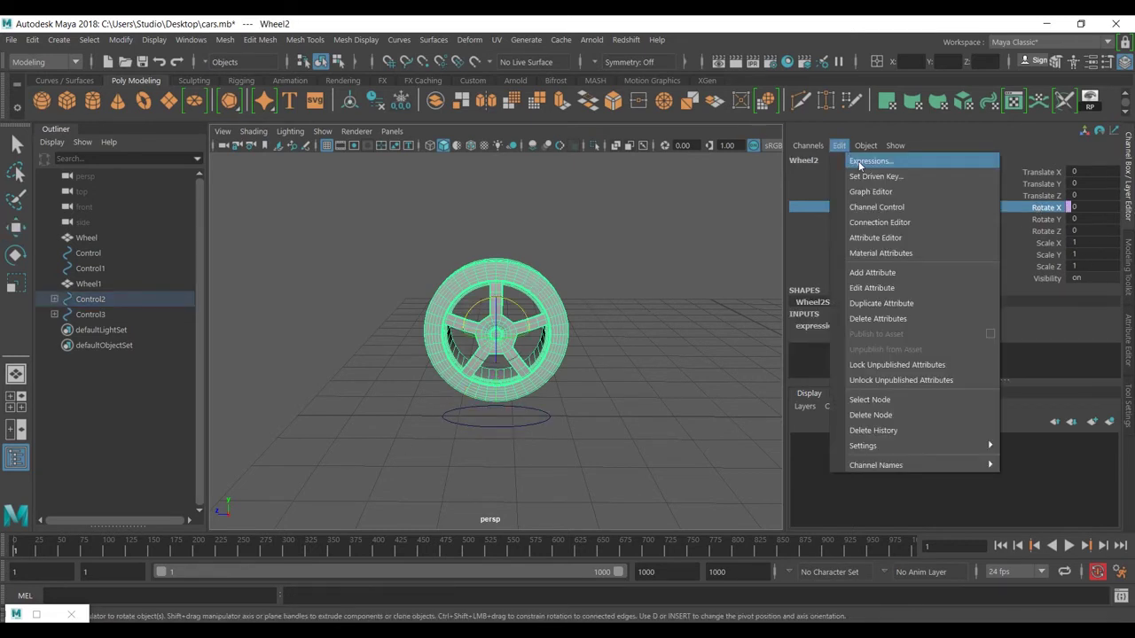
click(858, 162)
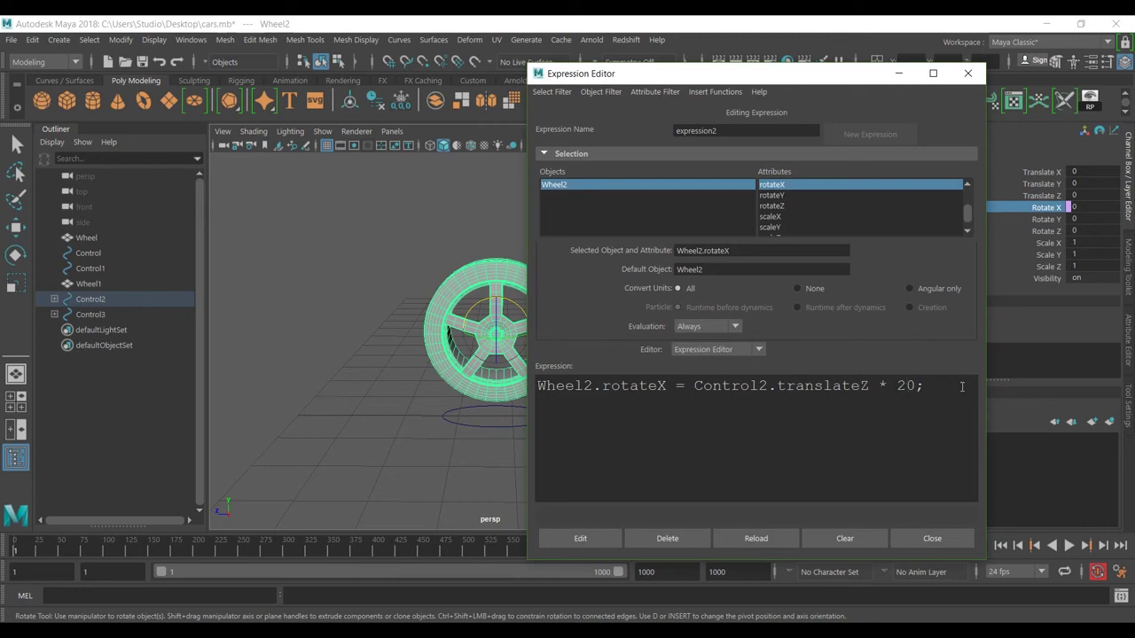
click(580, 541)
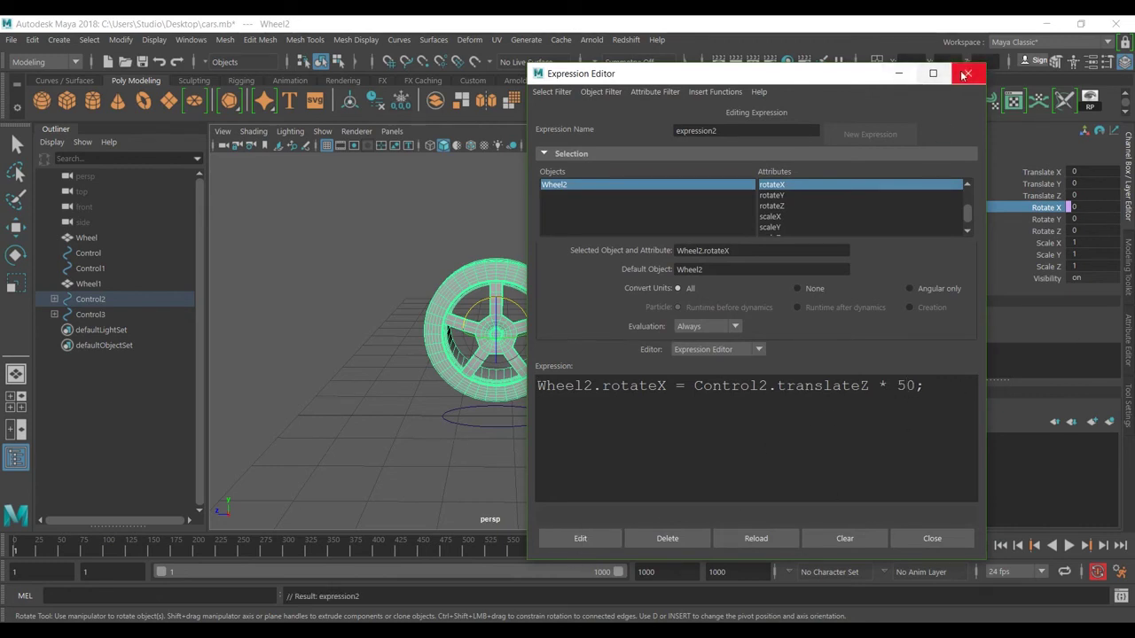
click(967, 73)
- Slide Control2 along Z to test the rolling with the new multiplier, leaving Translate Z at about 1.95
click(558, 413)
key(w)
click(532, 421)
drag(474, 419, 573, 392)
key(ctrl+z)
alt+drag(571, 348, 671, 352)
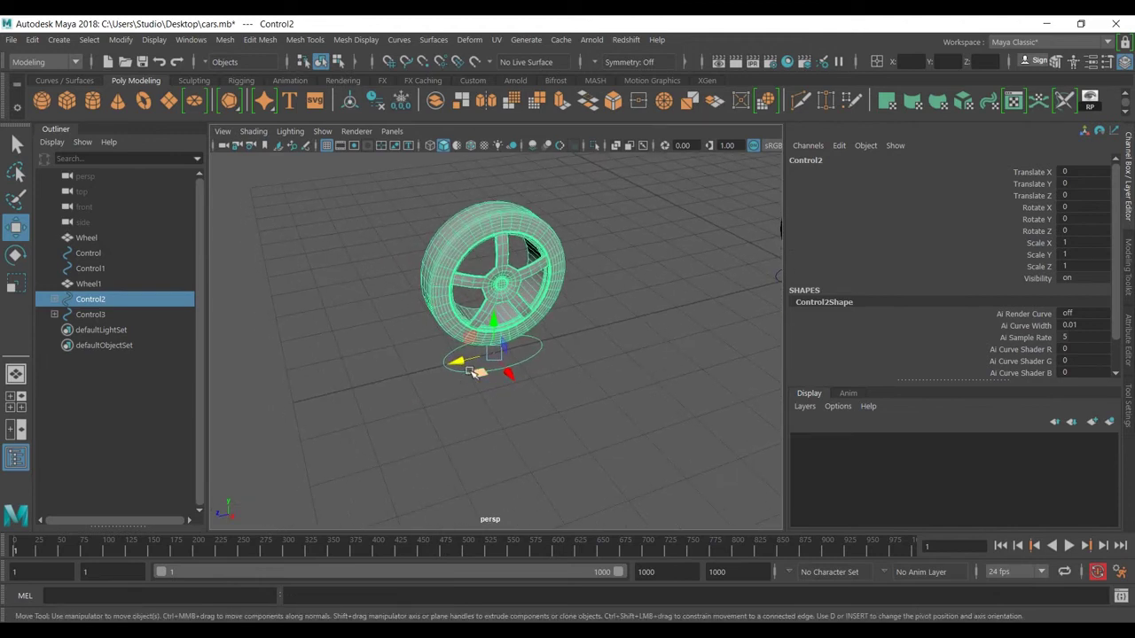
drag(460, 363, 357, 401)
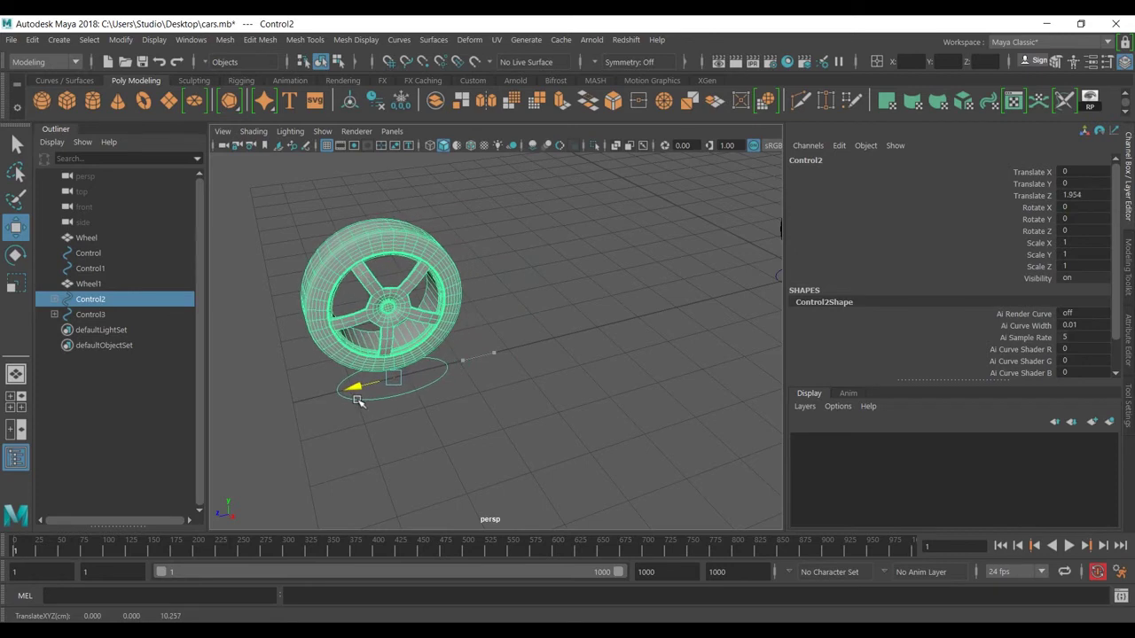
- Turn Control2 about 92 degrees around Y and move it along its own axes to test the rolling, and undo these changes
key(e)
drag(376, 395, 415, 392)
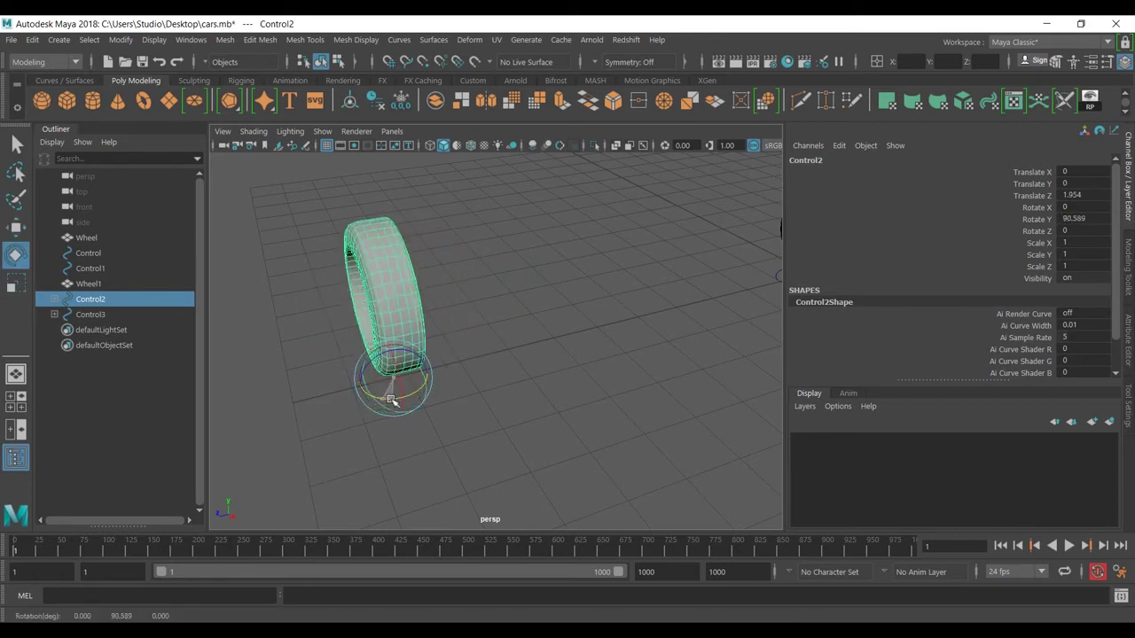
key(w)
drag(428, 383, 404, 403)
drag(428, 449, 560, 376)
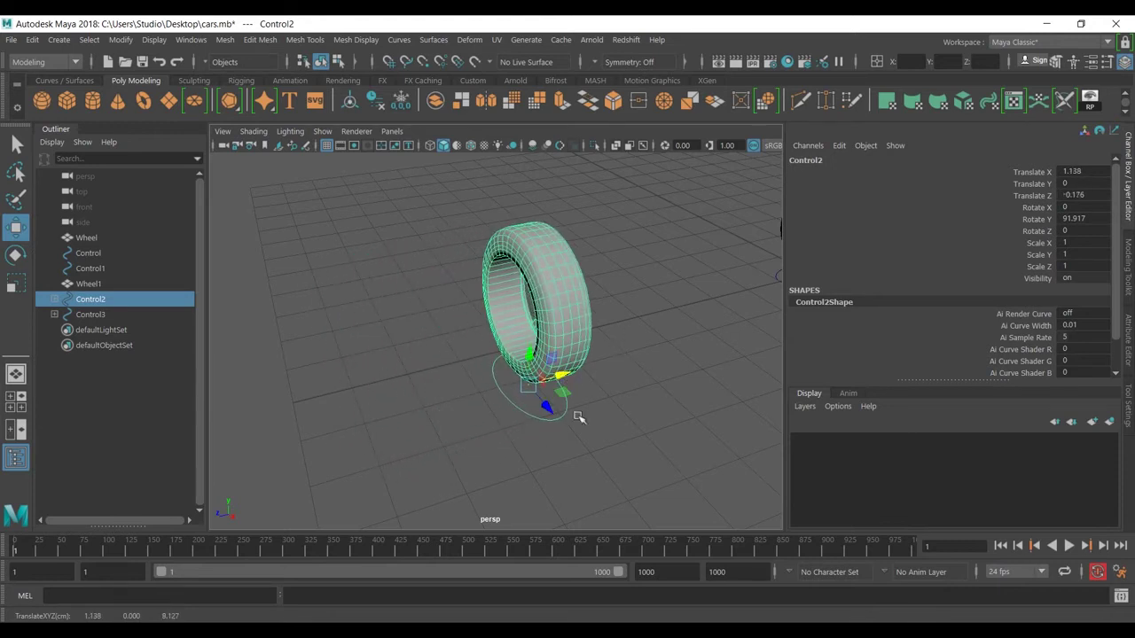
key(ctrl+z)
key(ctrl+z)
key(ctrl+z)
key(ctrl+z)
key(ctrl+z)
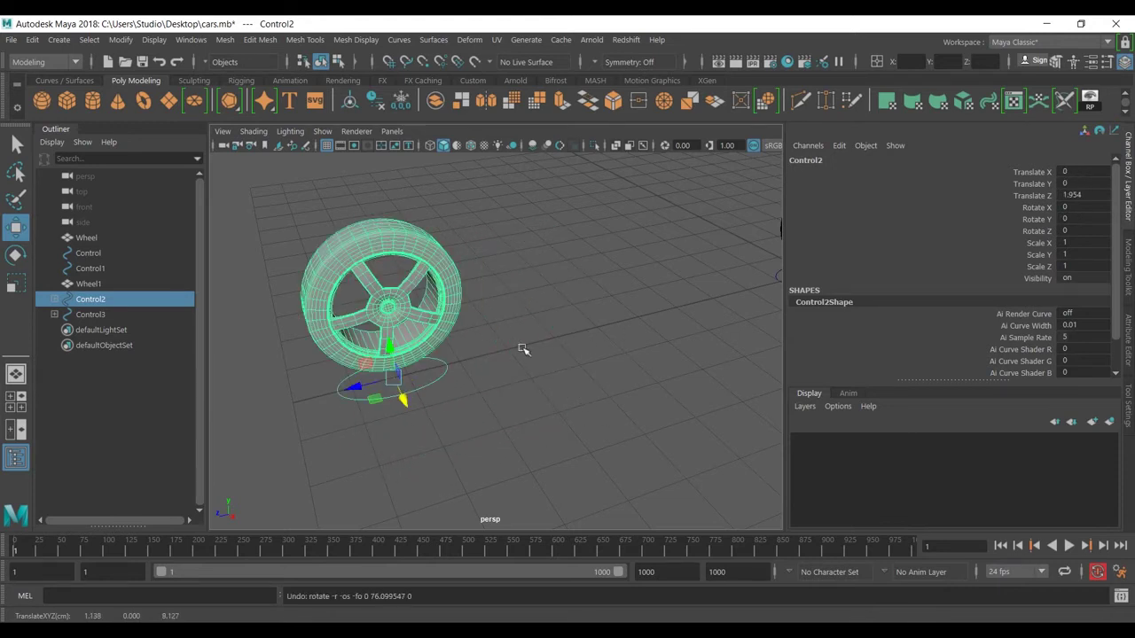
- Slide Control2 to about -0.69 in Translate Z, test moving it turned about 127 degrees around Y, and undo the turn
drag(370, 385, 502, 430)
key(e)
key(w)
key(r)
key(e)
mouse_move(559, 409)
mouse_down()
mouse_move(580, 380)
mouse_move(548, 415)
mouse_move(629, 437)
mouse_move(506, 398)
mouse_move(430, 390)
mouse_move(544, 398)
mouse_up()
key(w)
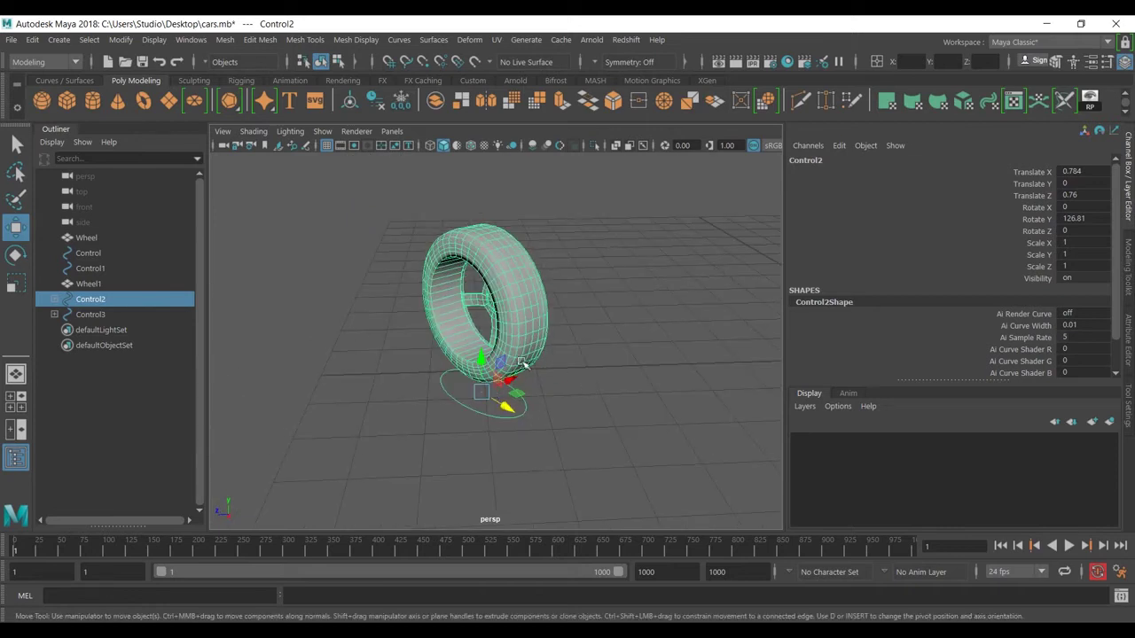
key(ctrl+z)
key(ctrl+z)
key(ctrl+z)
key(ctrl+z)
key(ctrl+z)
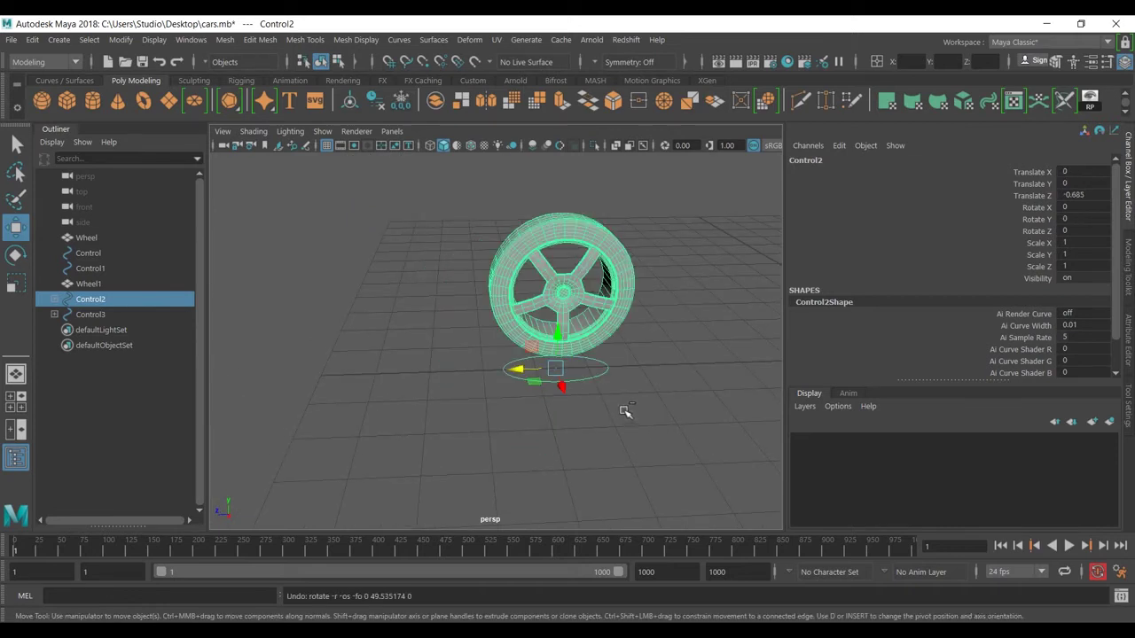
- Examine the Move Tool's axis orientation options and leave the orientation on Object
double_click(16, 147)
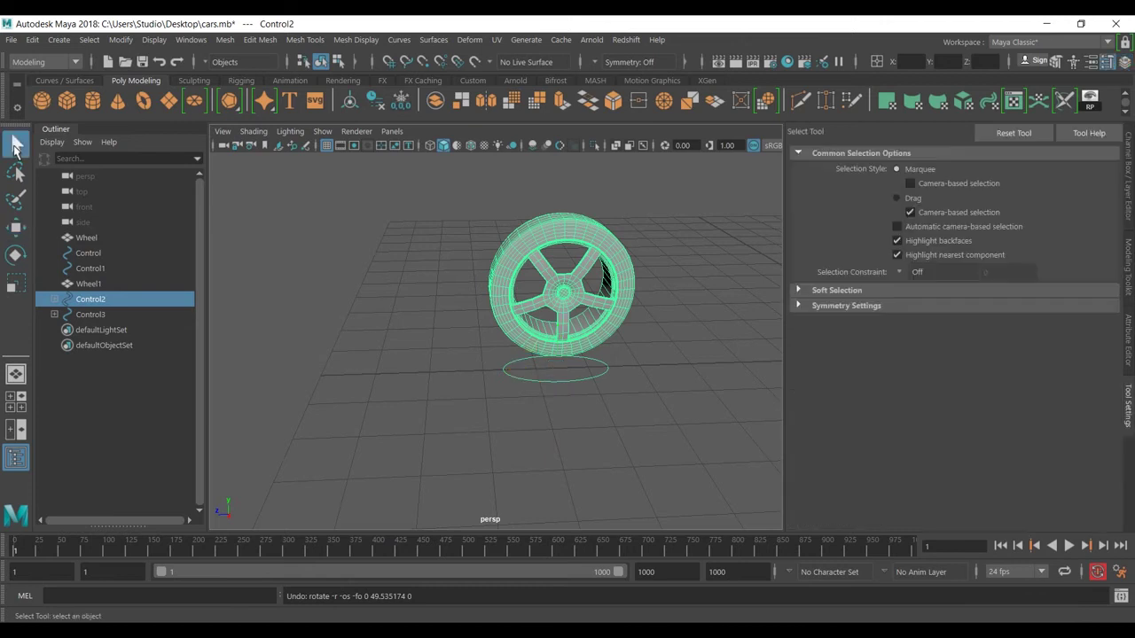
click(18, 229)
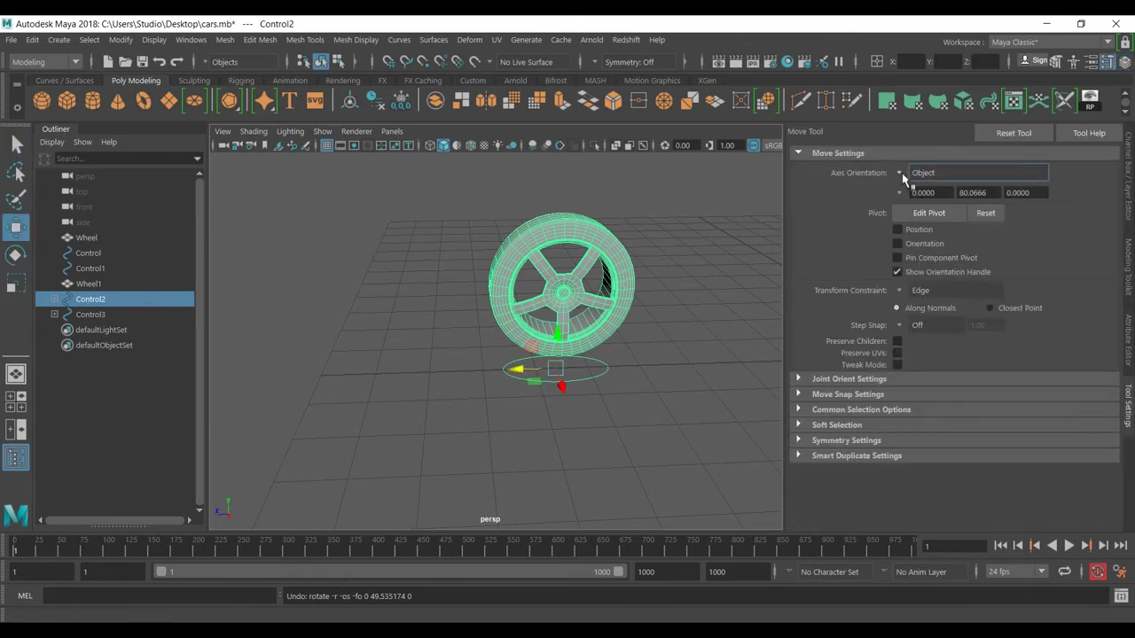
click(924, 175)
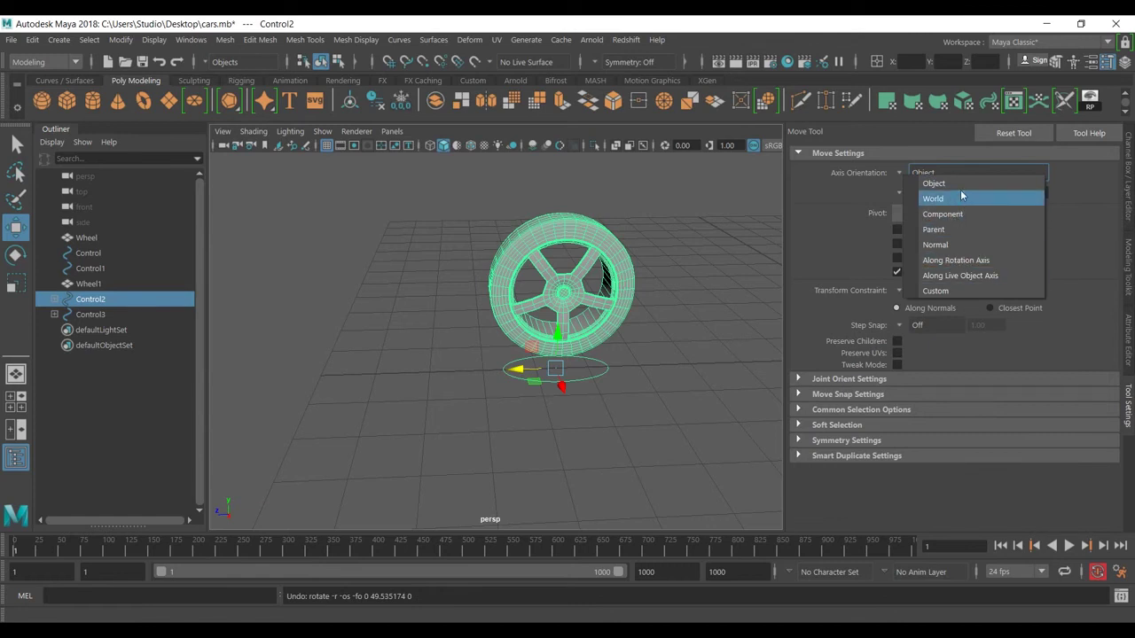
click(891, 183)
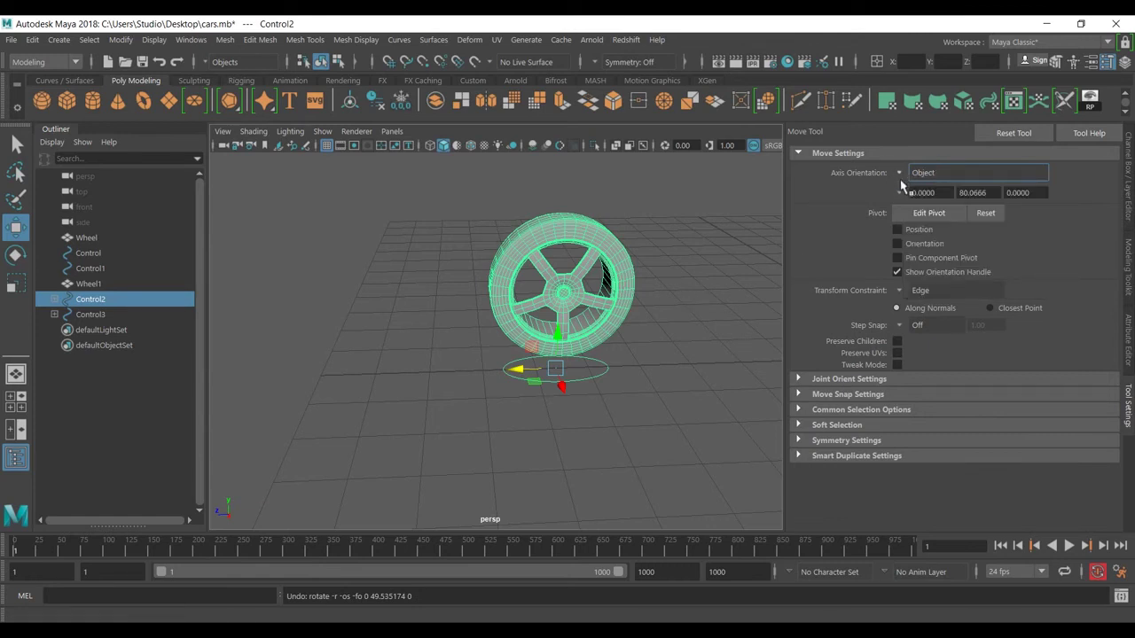
- Parent the mesh Wheel under its curve Control
click(610, 371)
scroll(609, 360, down, 3)
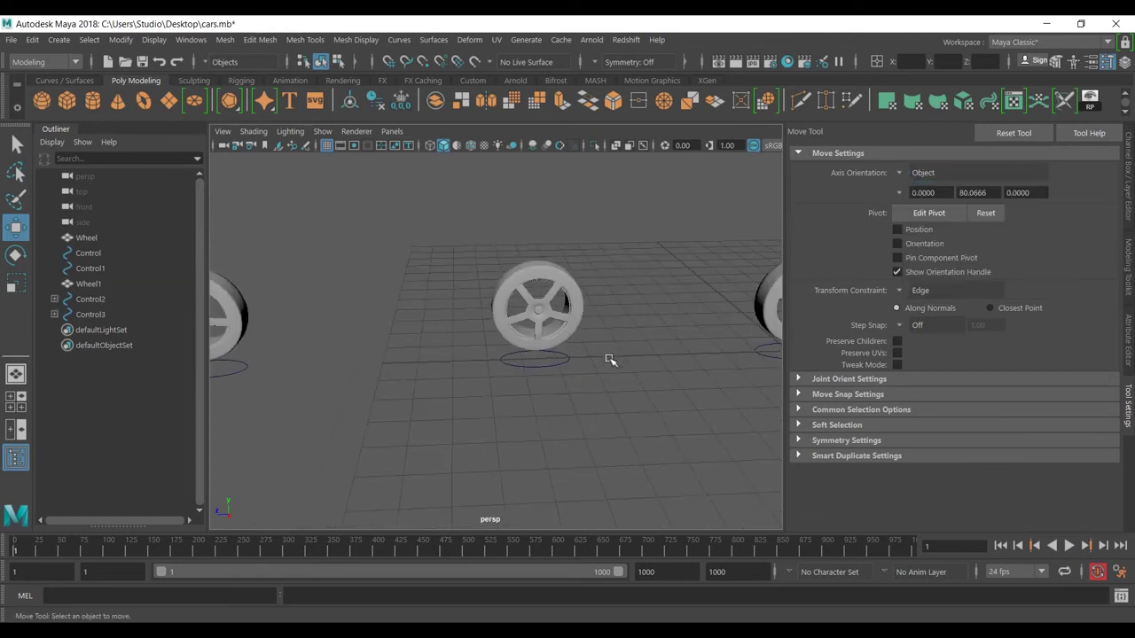
alt+drag(591, 344, 535, 339)
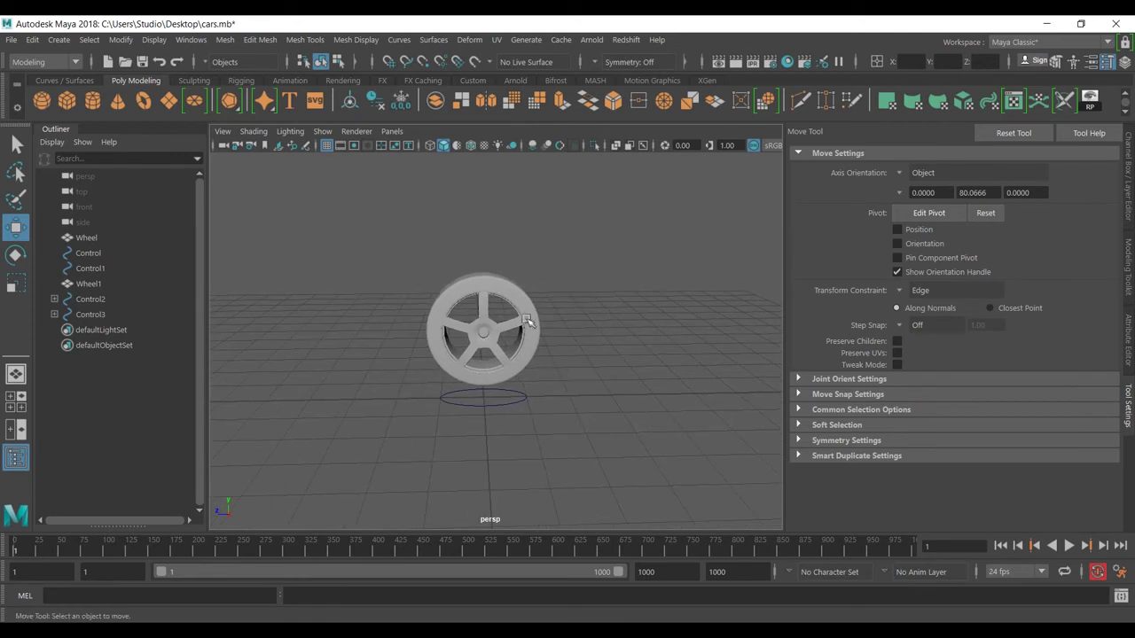
click(528, 306)
key(f)
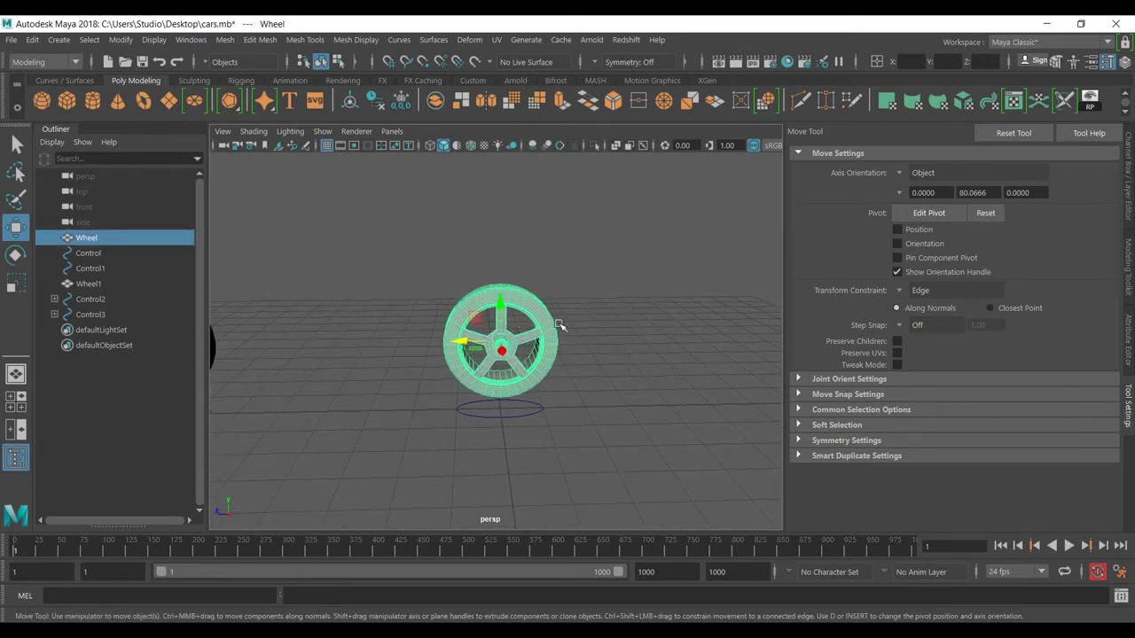
scroll(583, 339, up, 2)
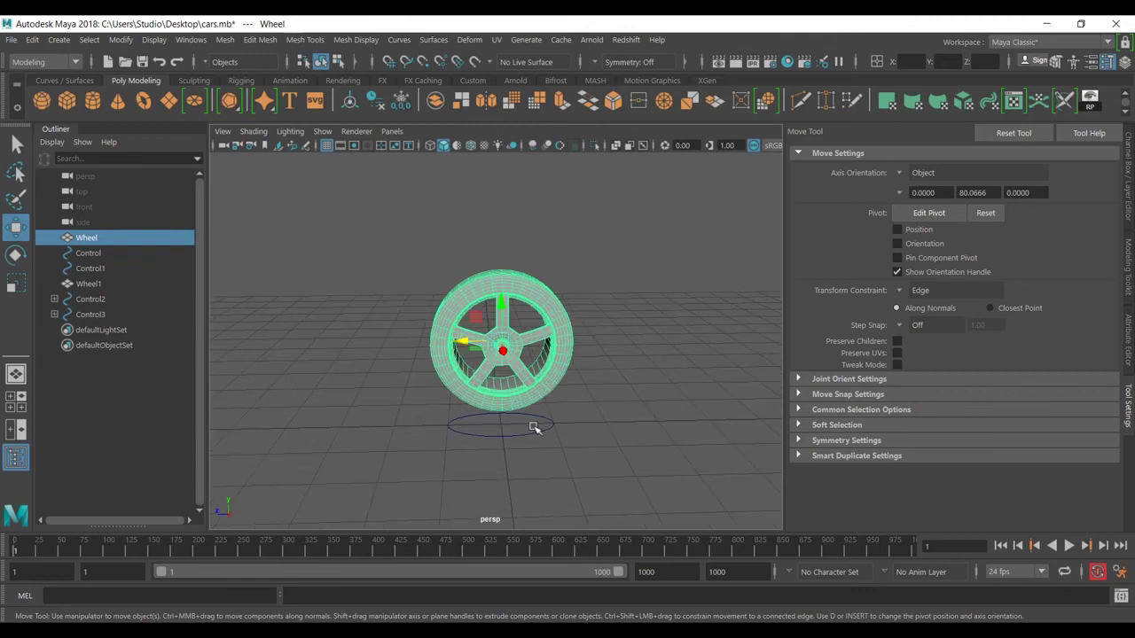
click(537, 427)
scroll(547, 436, up, 2)
click(511, 409)
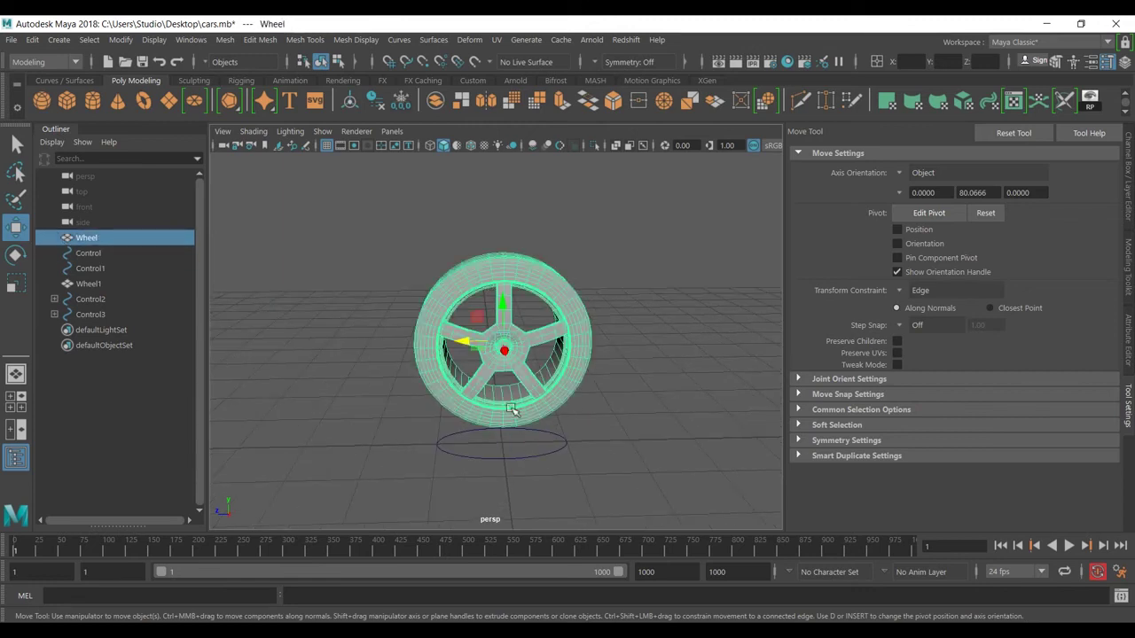
click(89, 253)
mouse_move(85, 238)
mouse_down()
mouse_move(109, 248)
mouse_move(95, 253)
mouse_up()
click(96, 239)
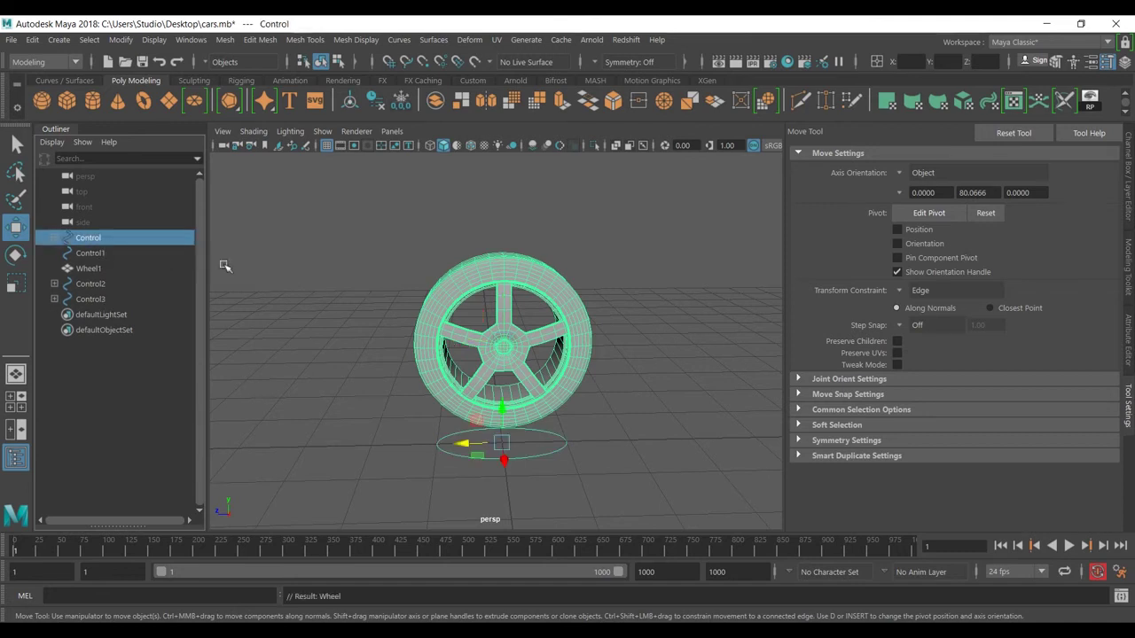
- Open the Node Editor with Control selected and place its window so that the Outliner remains reachable
click(632, 408)
click(537, 454)
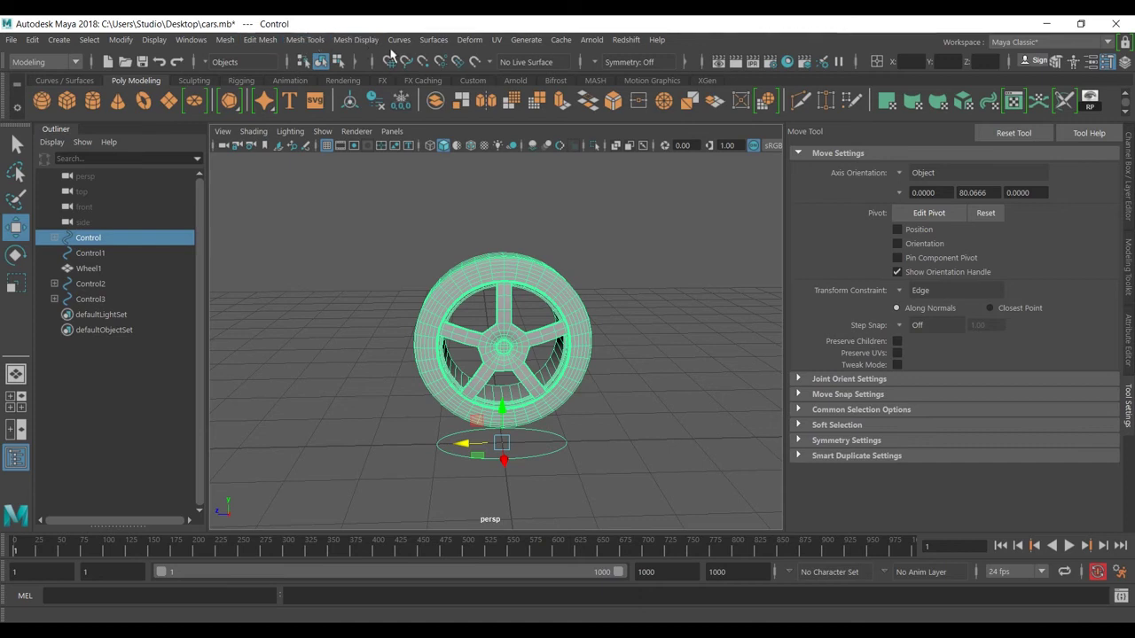
click(191, 40)
click(255, 234)
drag(678, 23, 671, 395)
- Select Wheel together with Control and graph their nodes in the maximized Node Editor
click(55, 238)
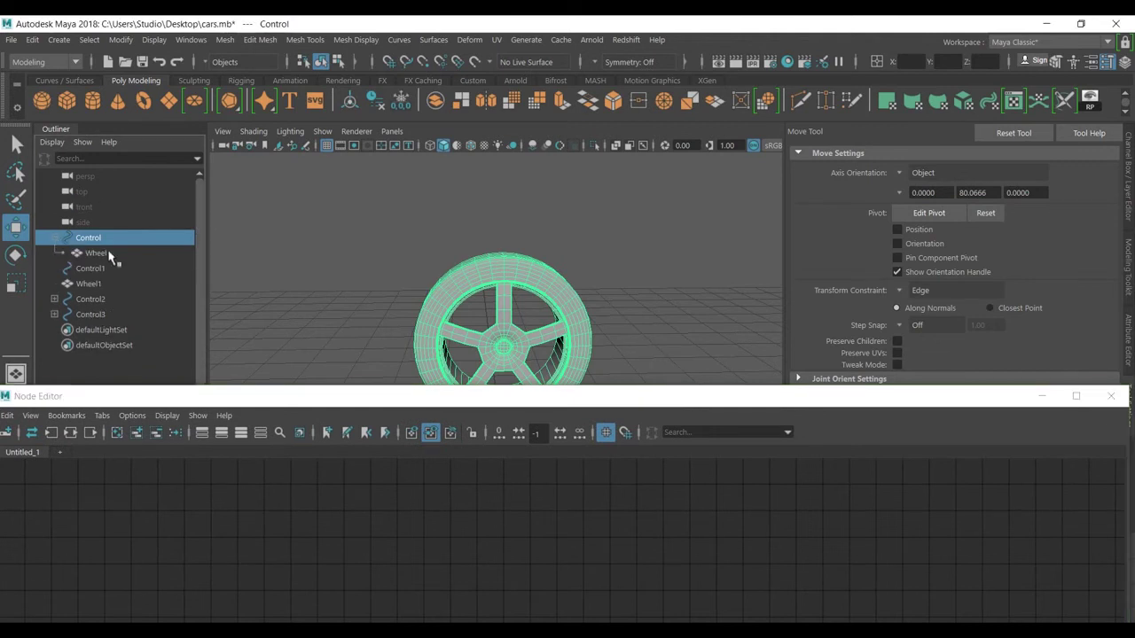
ctrl+click(104, 255)
drag(526, 399, 552, 24)
click(76, 57)
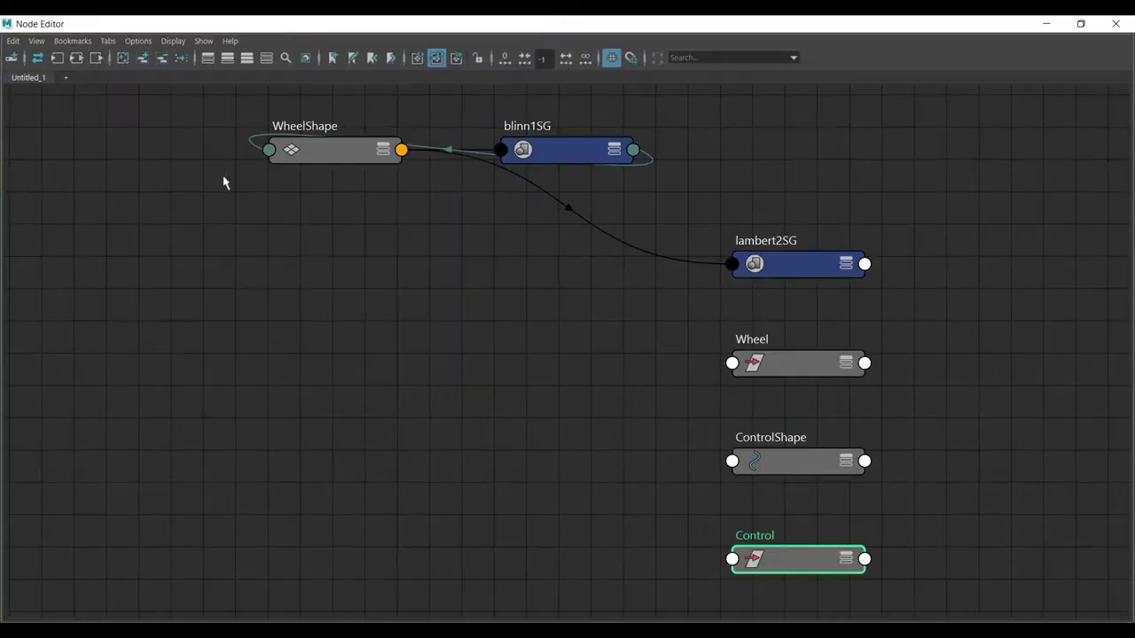
scroll(782, 351, down, 5)
middle_drag(783, 350, 519, 381)
scroll(562, 367, up, 6)
scroll(575, 365, up, 1)
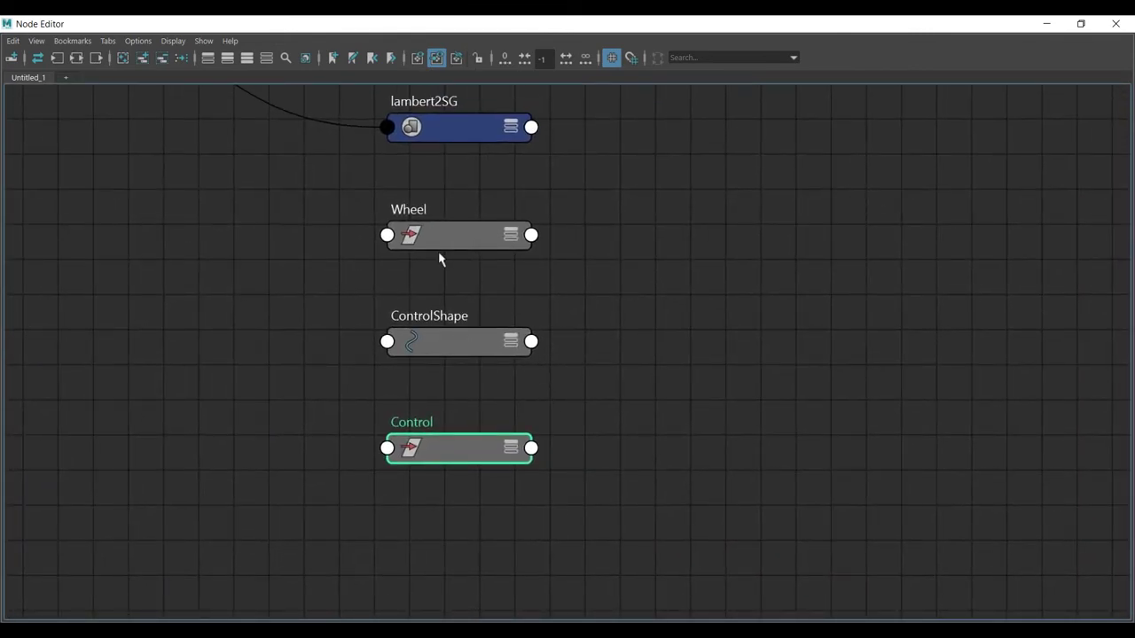
- Separate the Control and Wheel nodes in the graph, placing them side by side with a gap between them
drag(473, 459, 742, 278)
drag(441, 236, 1069, 267)
middle_drag(981, 345, 564, 395)
drag(636, 309, 707, 307)
scroll(651, 324, up, 2)
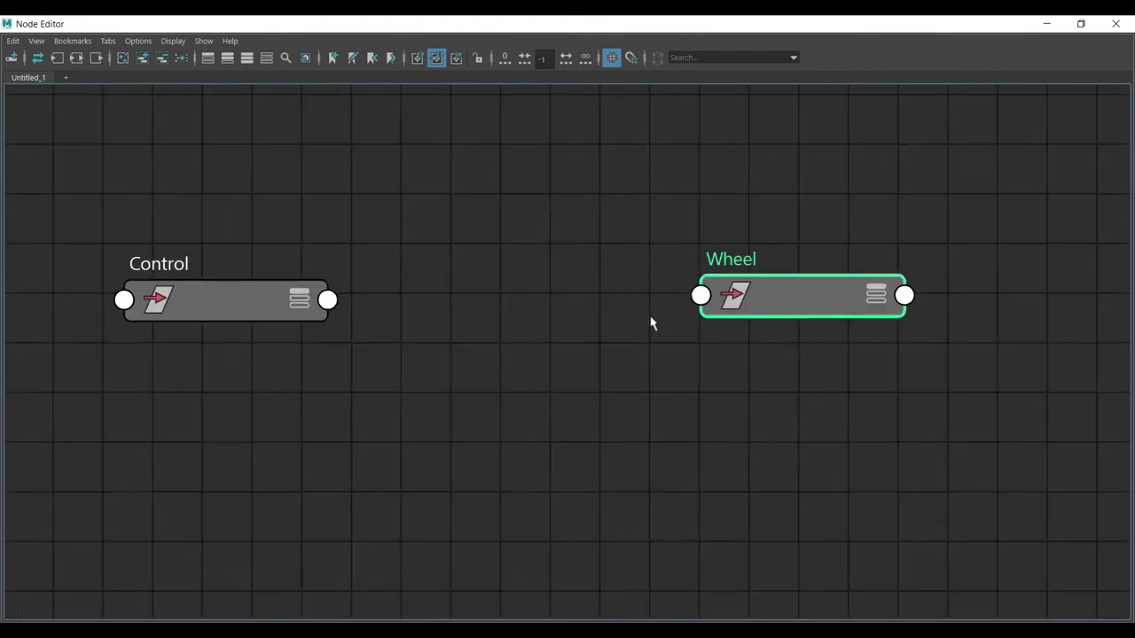
- Create a multiplyDivide node and position it between the Control and Wheel nodes
click(497, 363)
key(Tab)
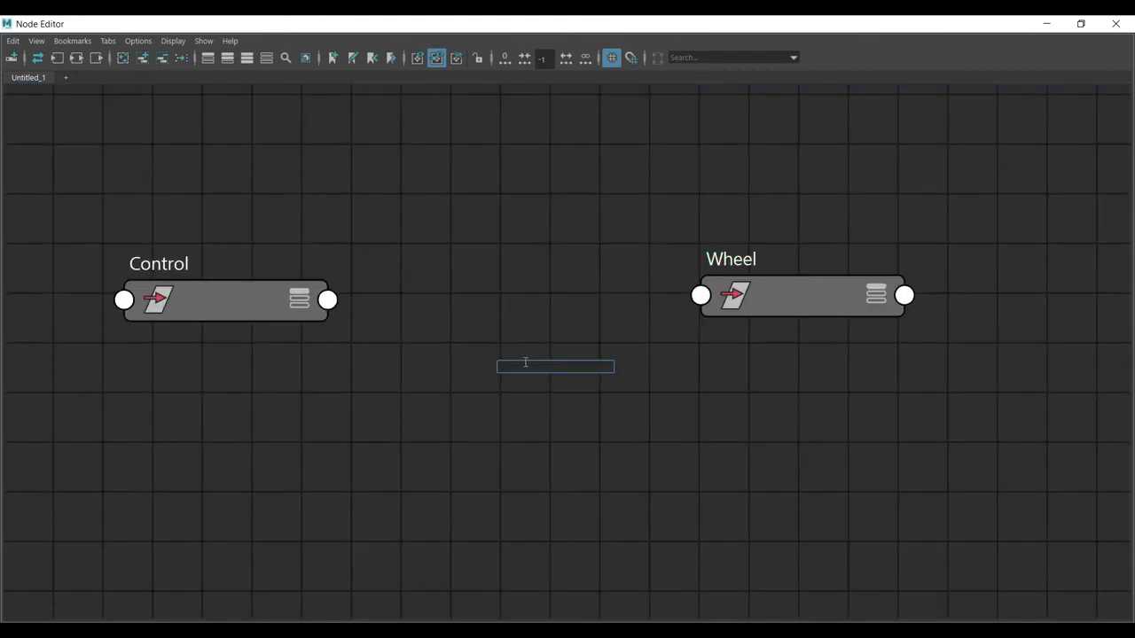
text(multi)
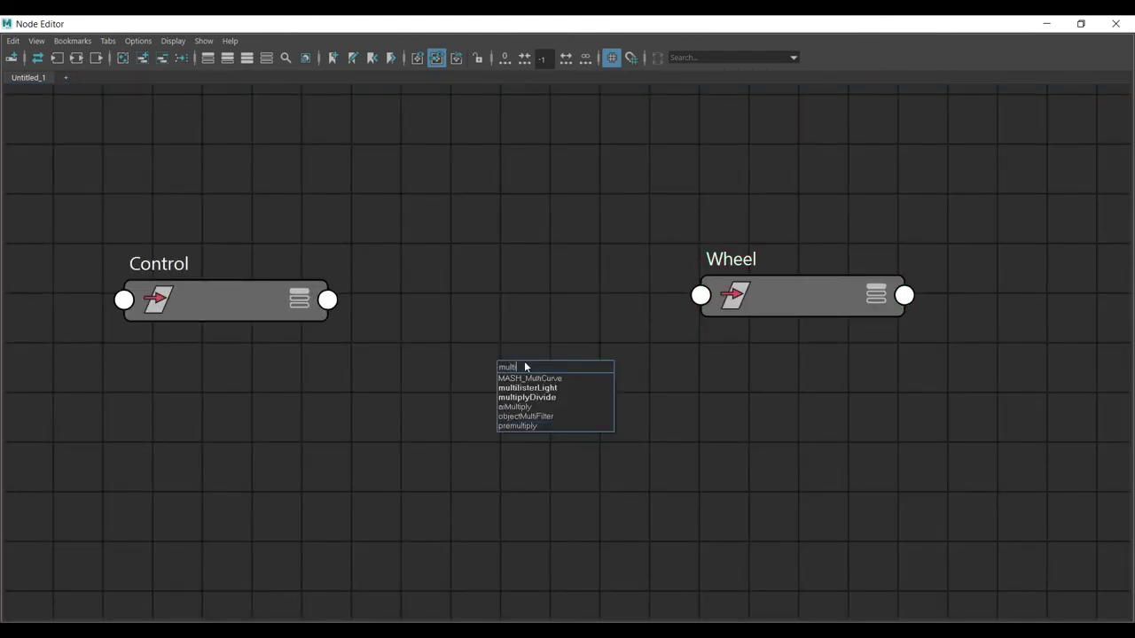
click(551, 396)
drag(788, 308, 929, 324)
drag(614, 398, 597, 309)
- Set the X value of multiplyDivide1's Input 2 to 50 and return to the maximized Node Editor
drag(652, 19, 561, 208)
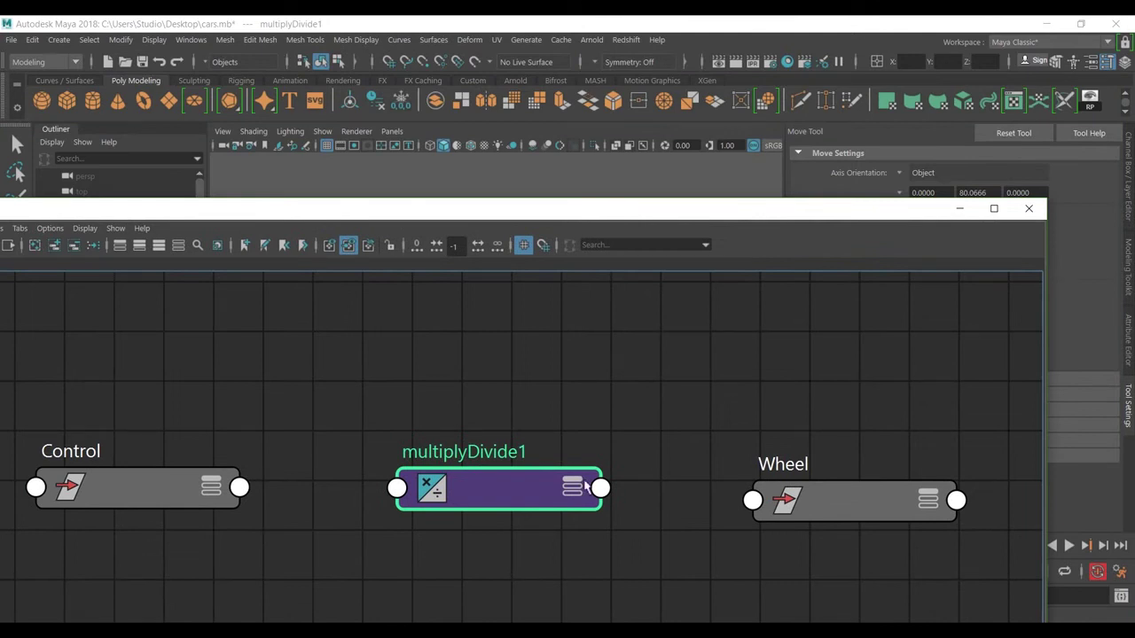
drag(832, 229, 703, 221)
click(1129, 346)
drag(701, 210, 758, 452)
click(935, 334)
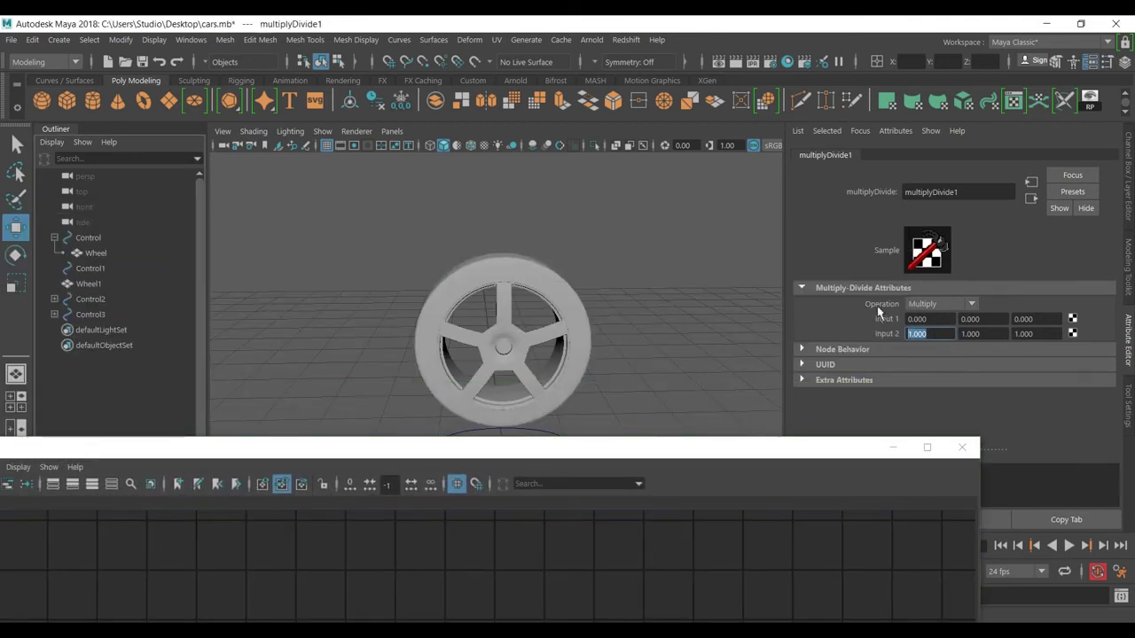
text(50)
key(Return)
drag(815, 441, 998, 19)
click(549, 415)
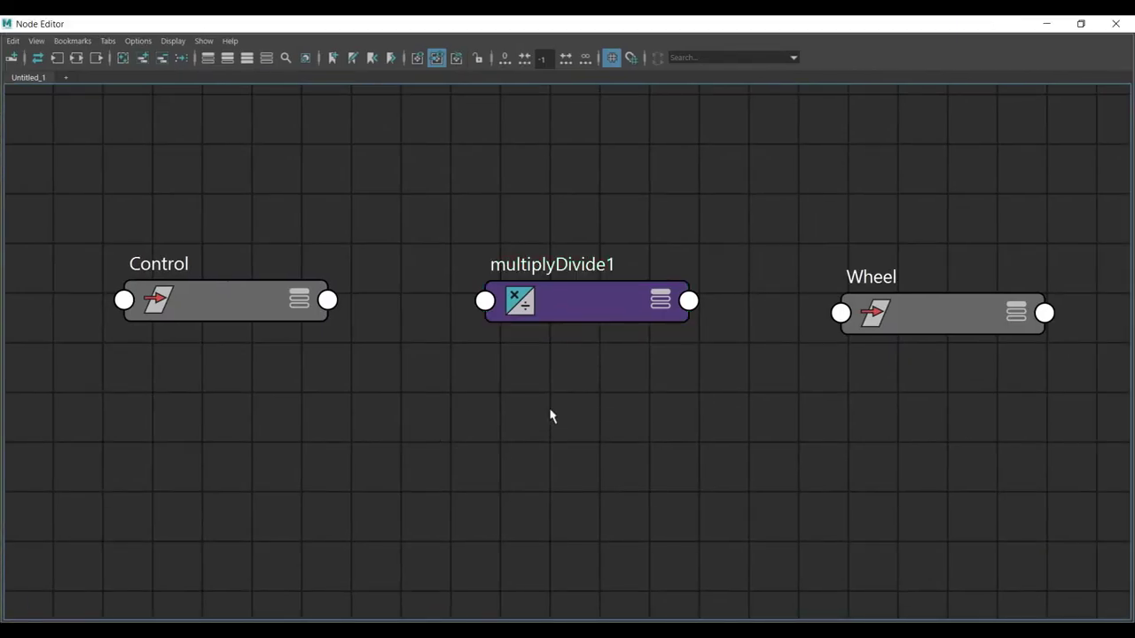
- Expand Control, multiplyDivide1 and Wheel to show all their attributes, and arrange the three nodes side by side
click(298, 304)
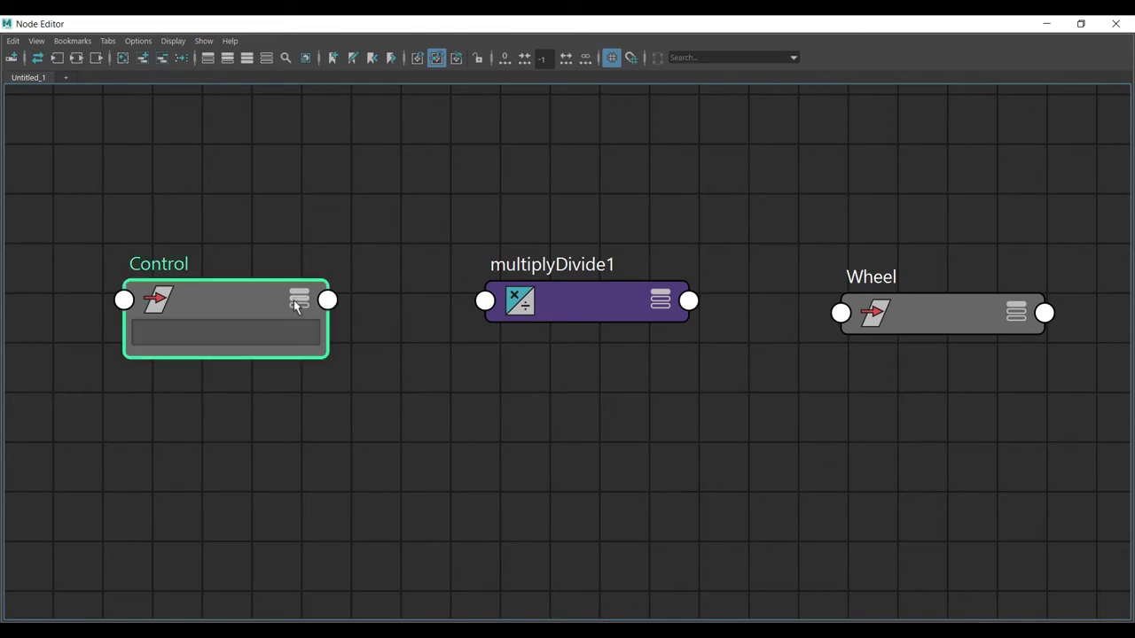
click(301, 306)
drag(211, 286, 200, 138)
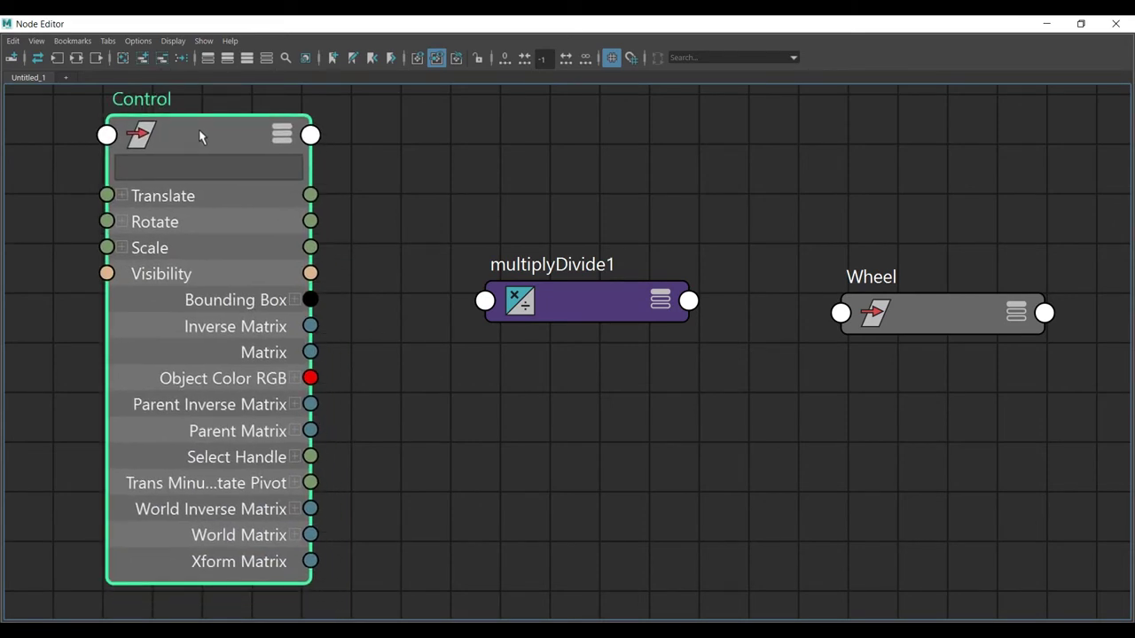
click(661, 300)
click(661, 299)
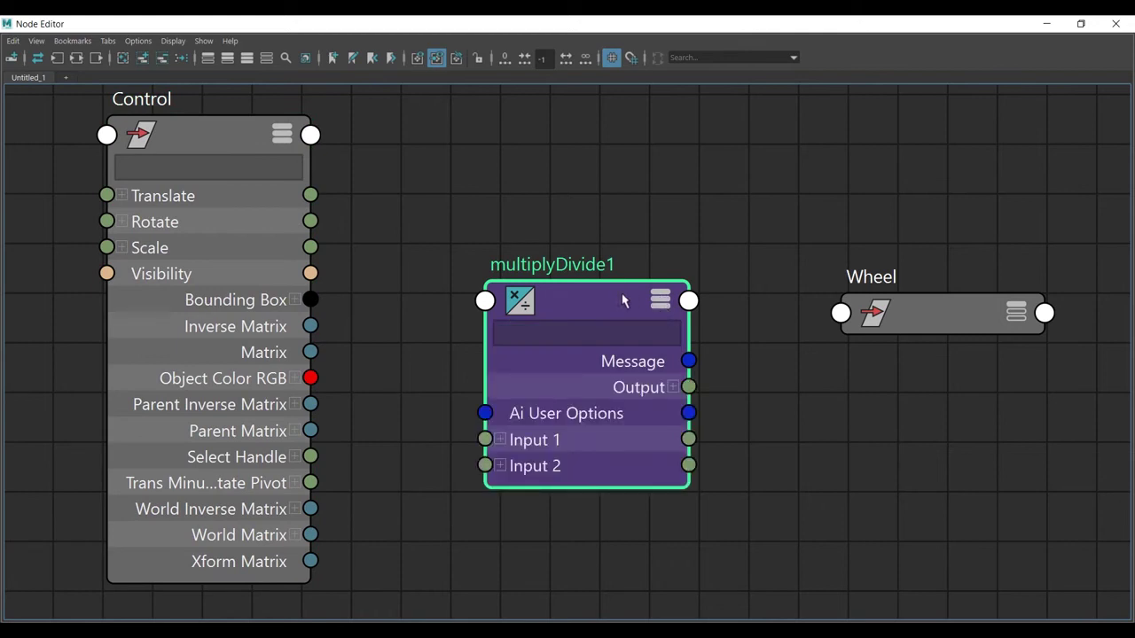
drag(624, 300, 621, 175)
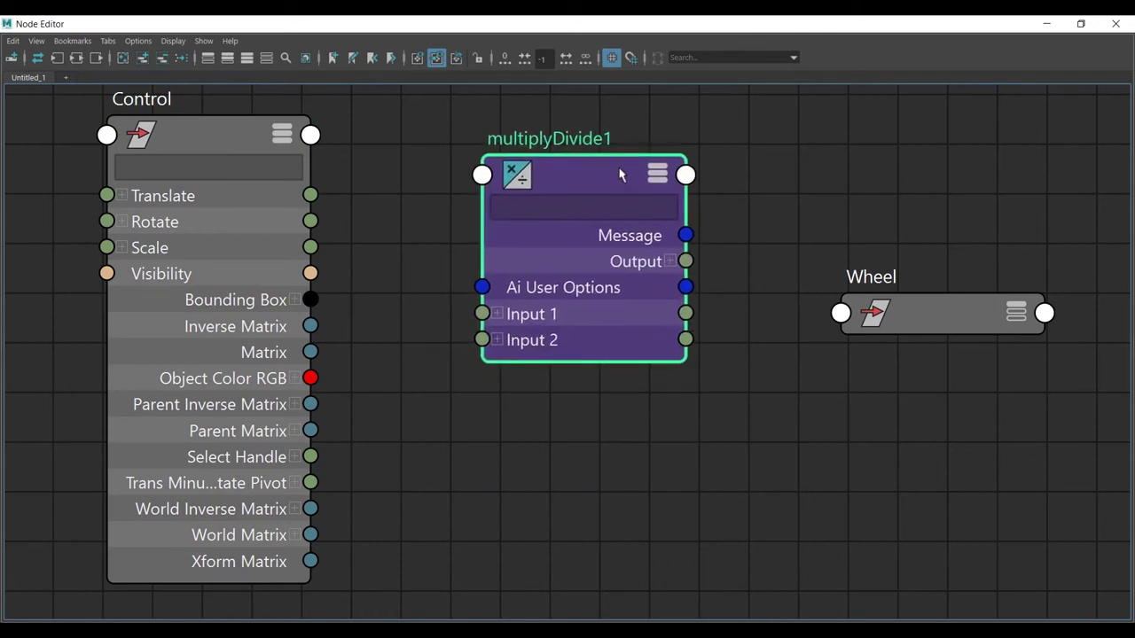
click(1015, 313)
click(1015, 313)
drag(982, 322, 957, 144)
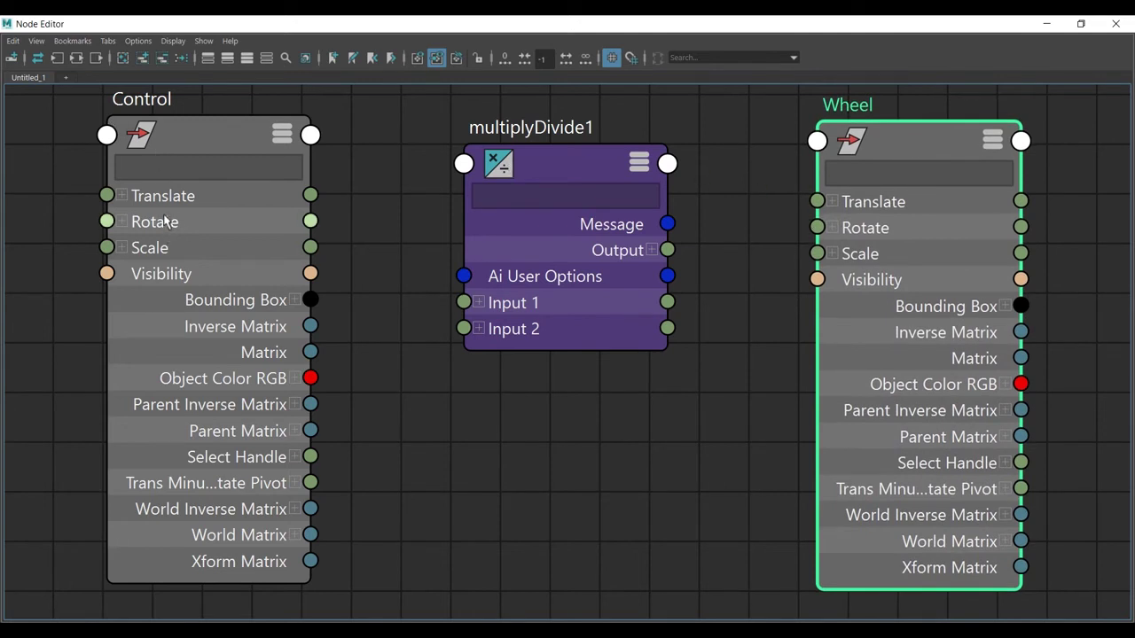
- Connect Control's Translate Z to Input 1X of multiplyDivide1
click(122, 195)
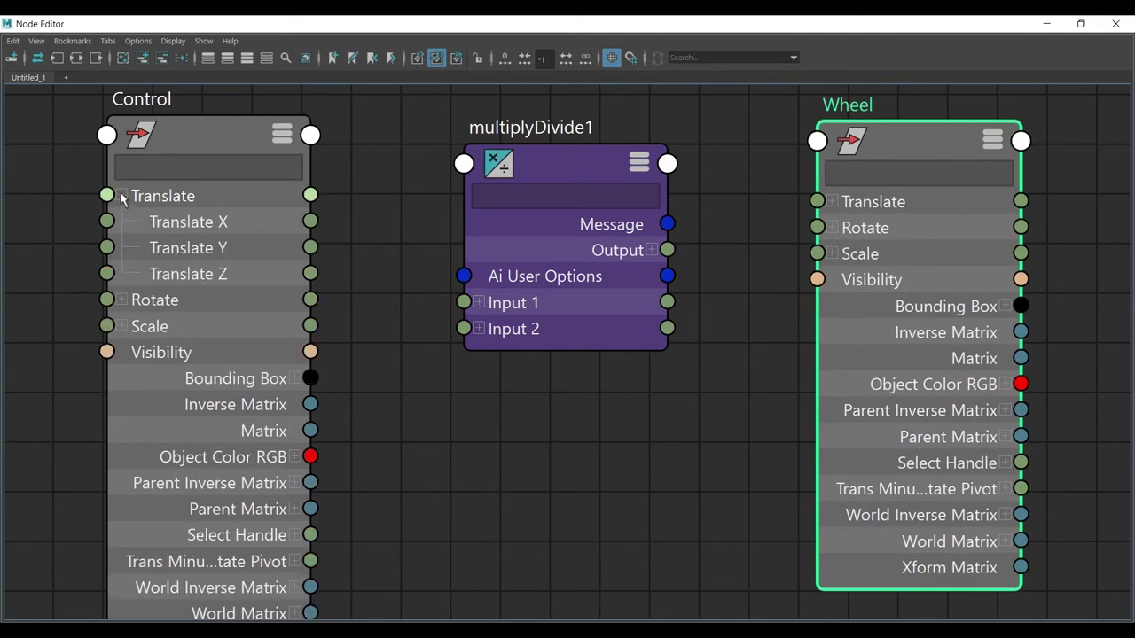
click(123, 196)
drag(116, 195, 55, 266)
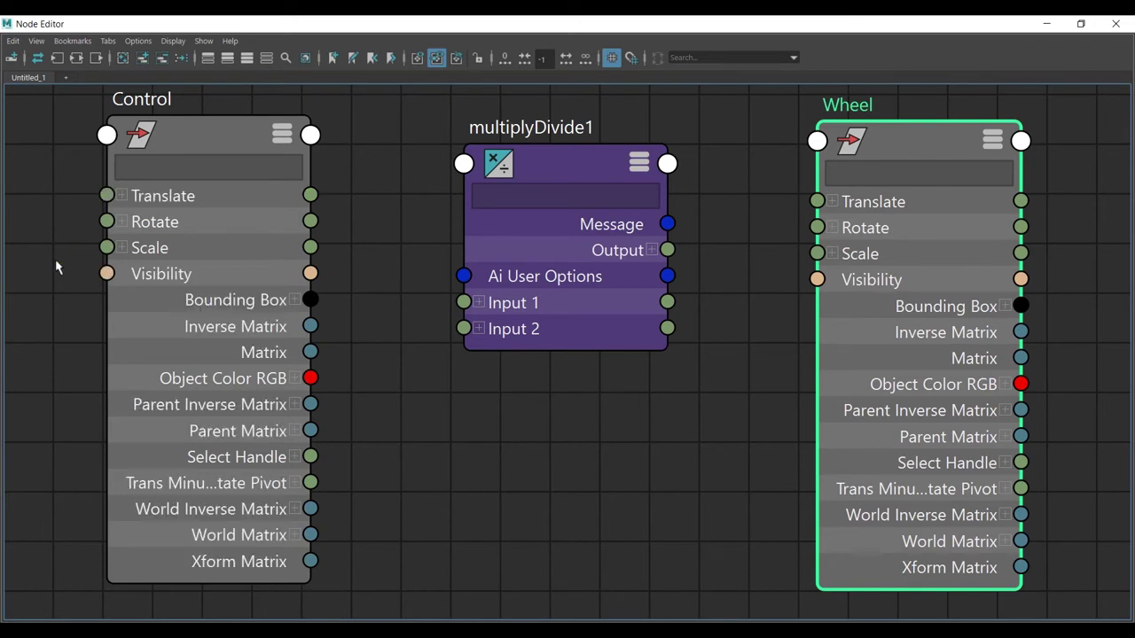
click(123, 196)
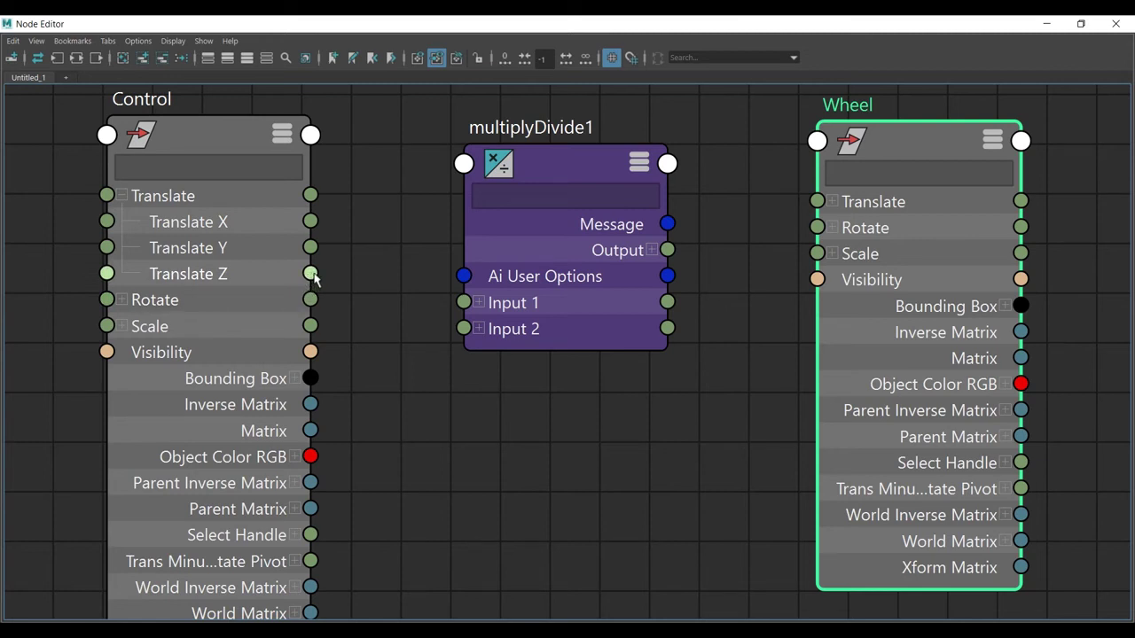
click(480, 303)
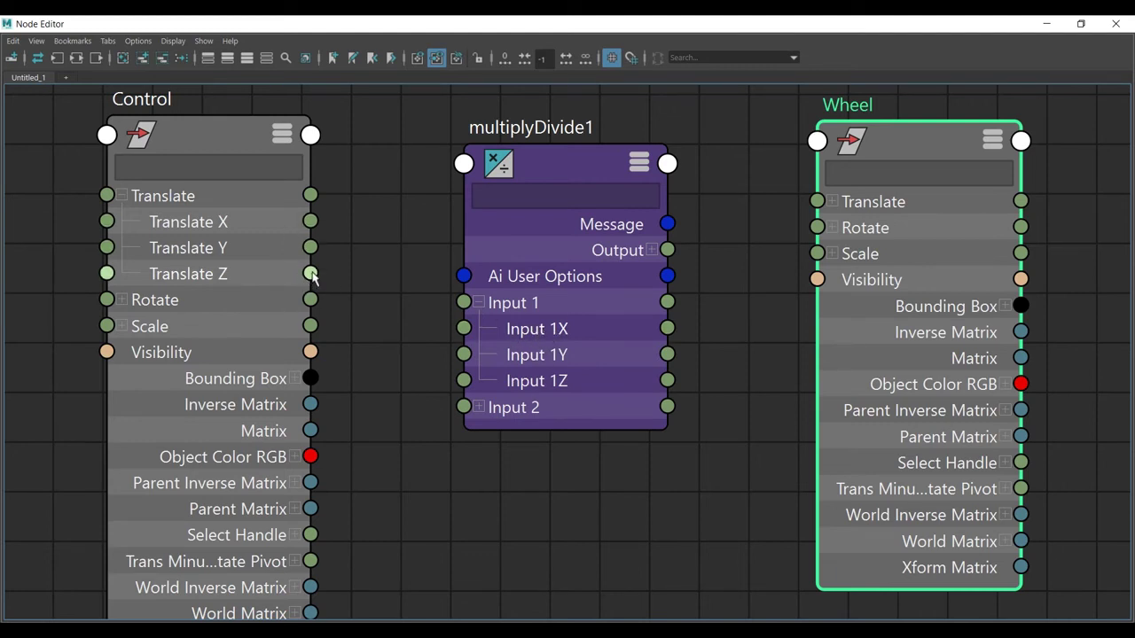
drag(310, 274, 467, 329)
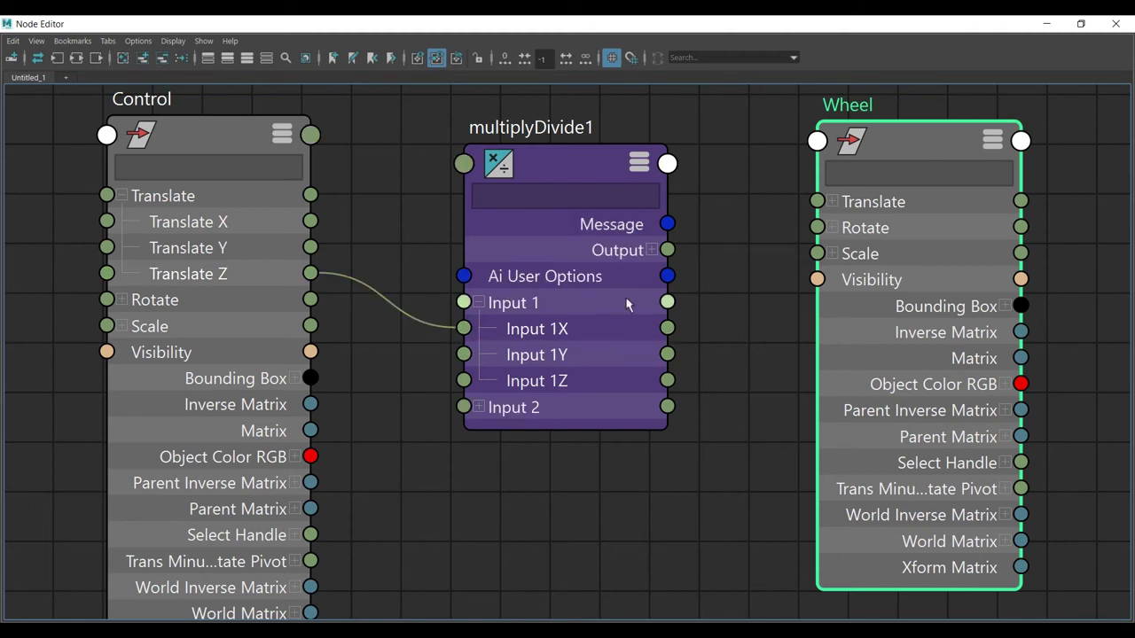
- Connect multiplyDivide1's Output X to Wheel's Rotate X and close the Node Editor
click(652, 250)
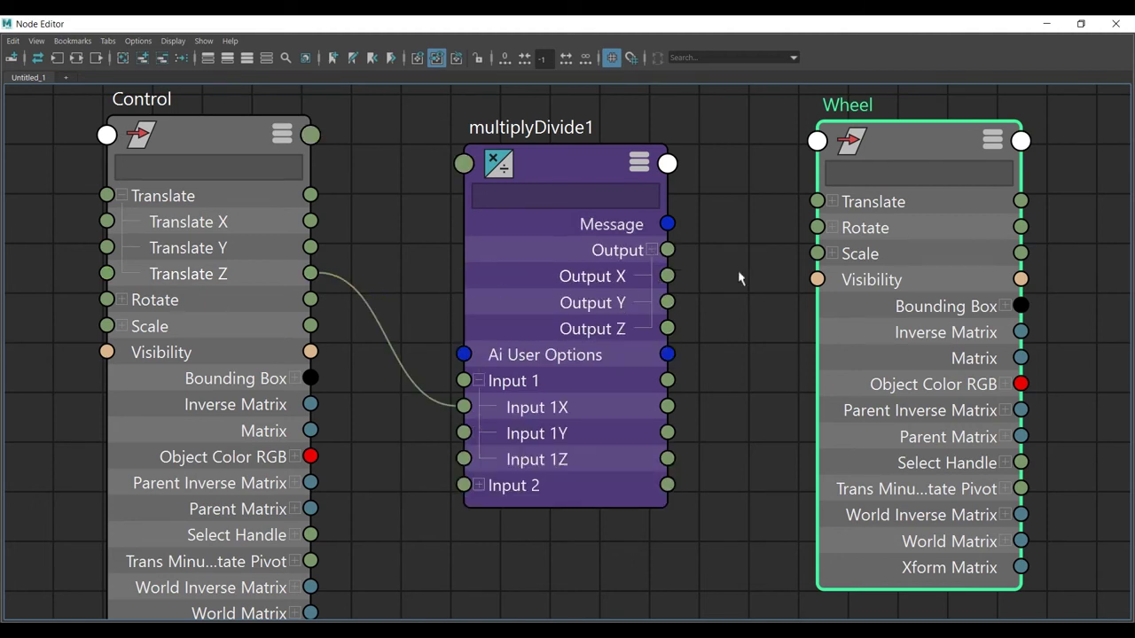
click(833, 228)
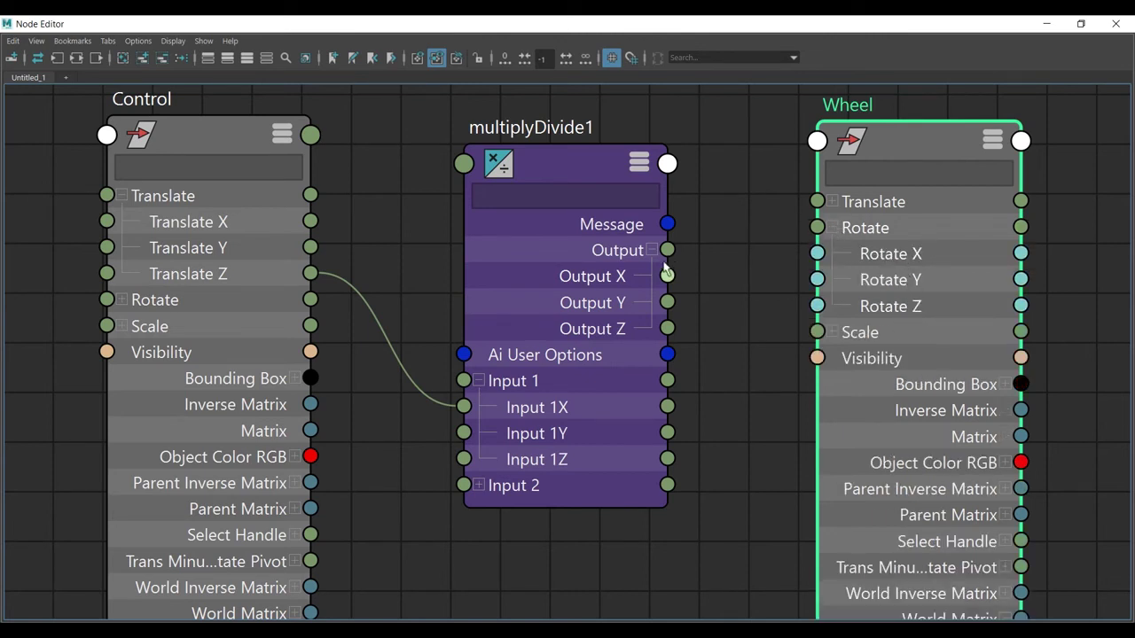
drag(712, 299, 817, 254)
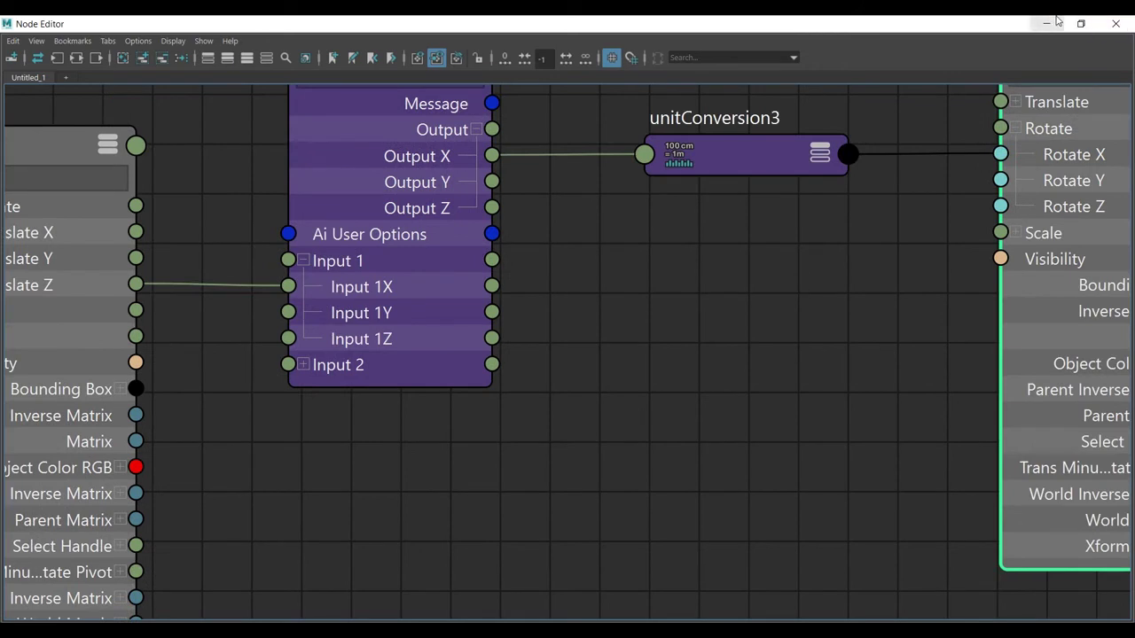
click(1115, 24)
- Test the wheel's rolling by moving Control along its Z axis, and undo the move
click(513, 455)
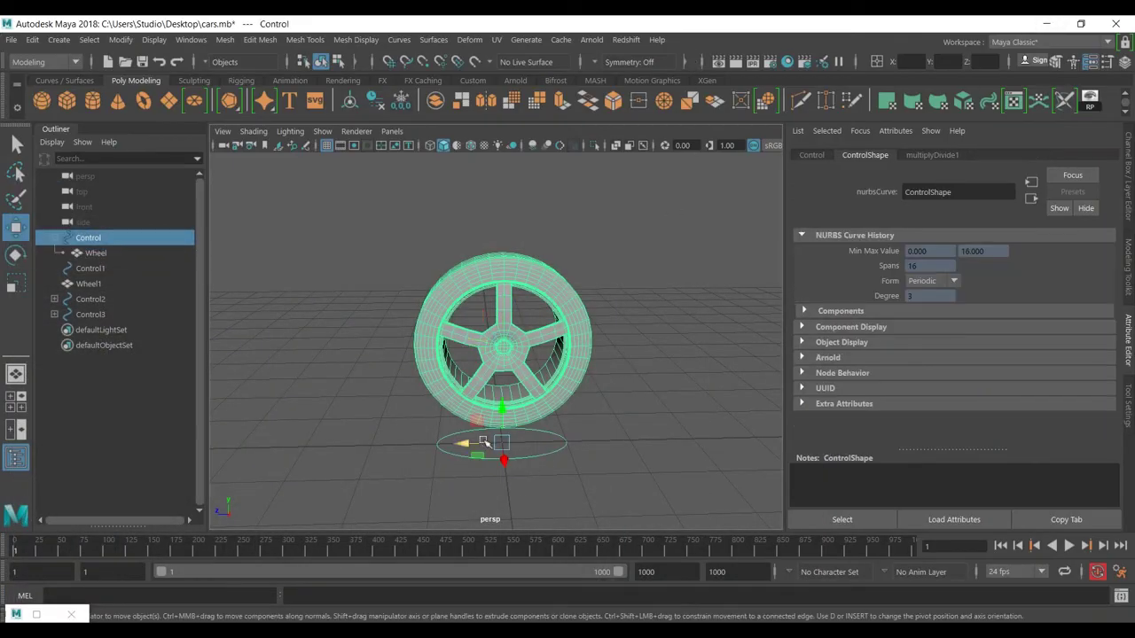
drag(473, 446, 400, 480)
key(ctrl+z)
- Rotate Control about 87 degrees around Y, test the rolling by moving it in the new direction, and undo the moves and rotation
key(e)
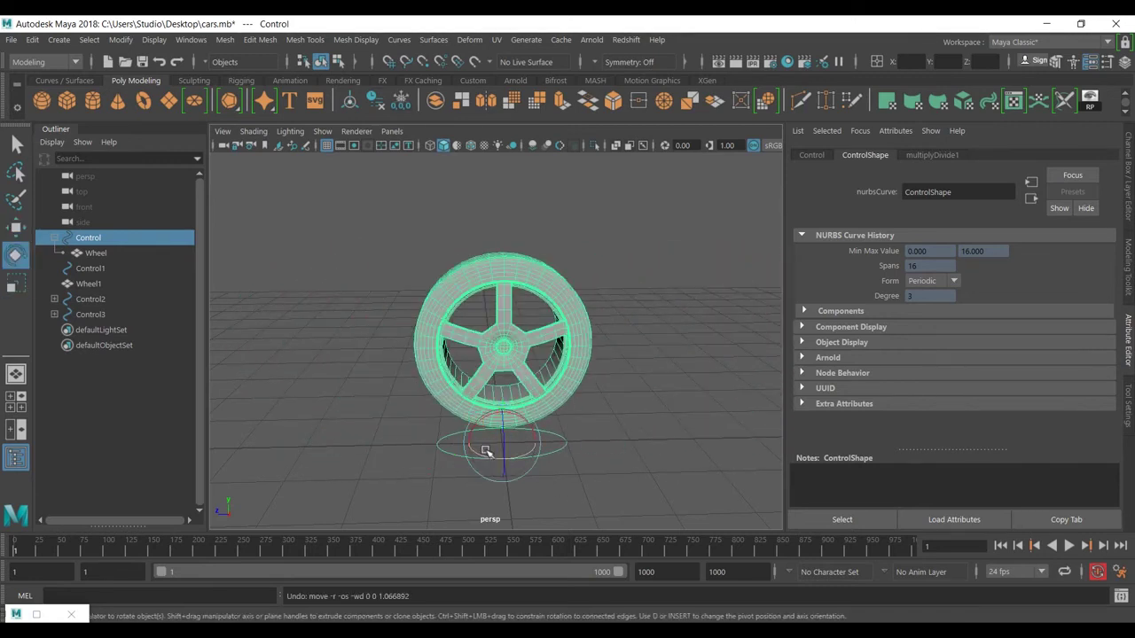
drag(487, 455, 532, 451)
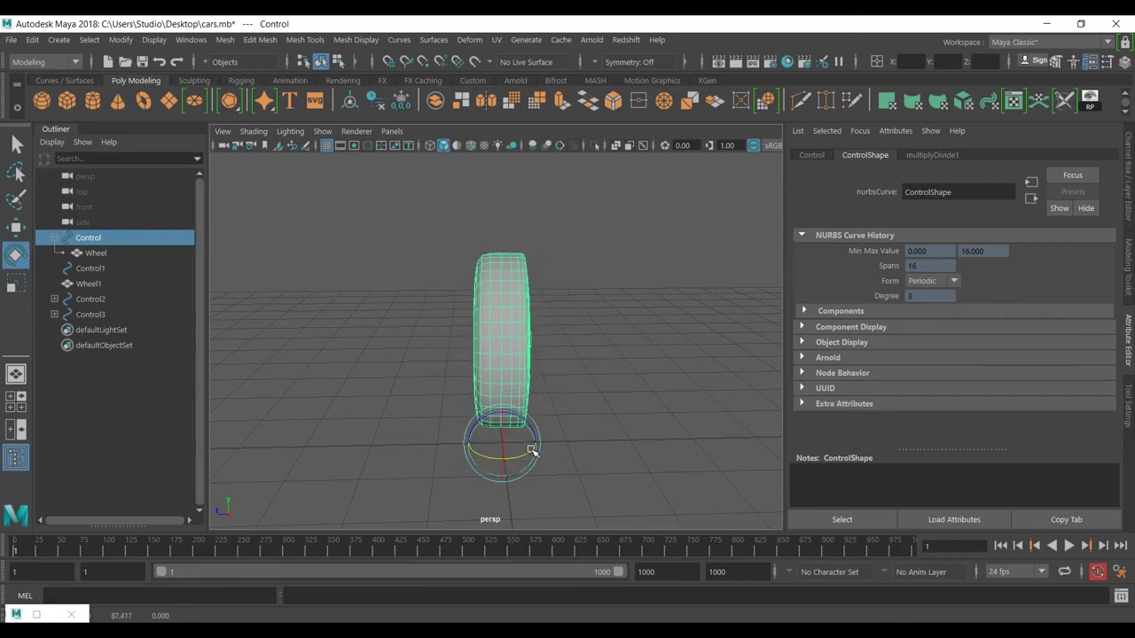
key(w)
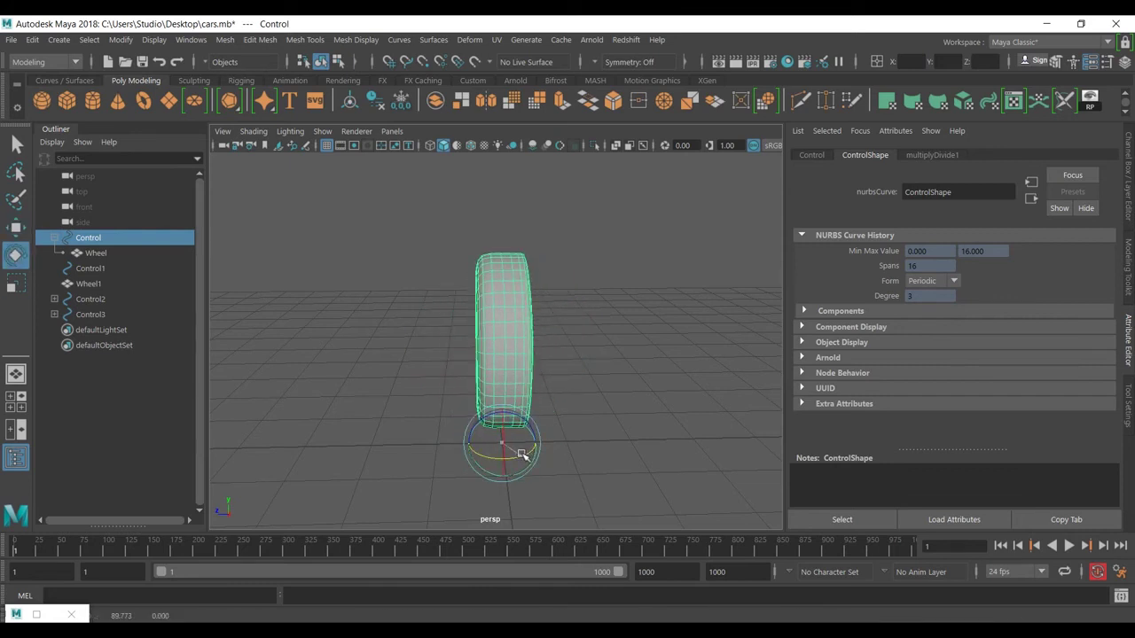
alt+drag(536, 470, 506, 458)
key(ctrl+z)
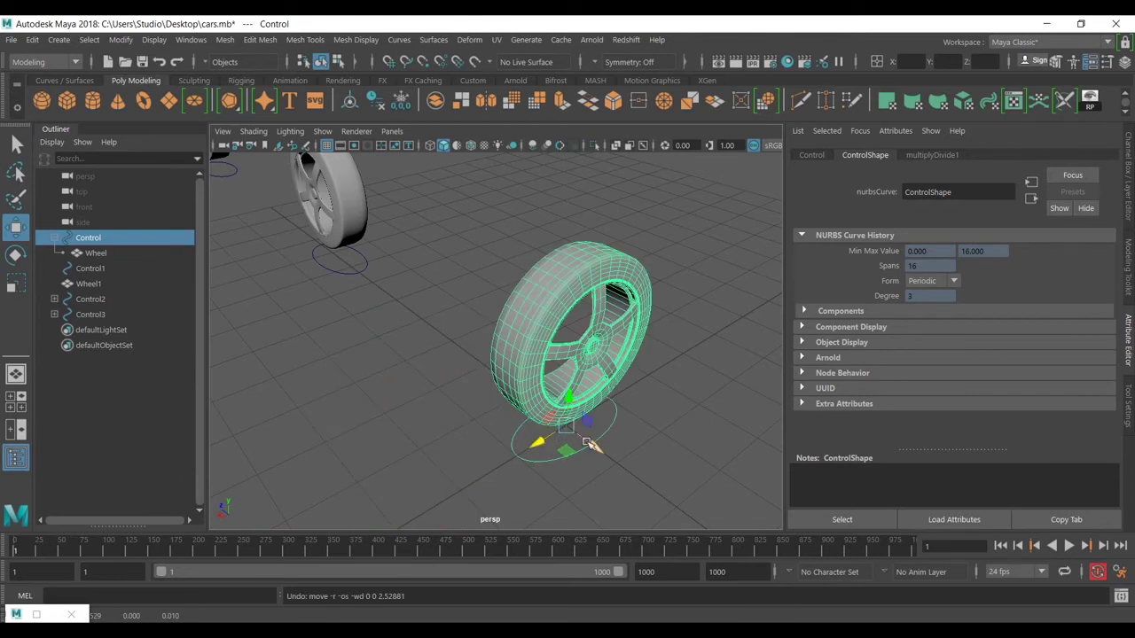
drag(597, 450, 656, 490)
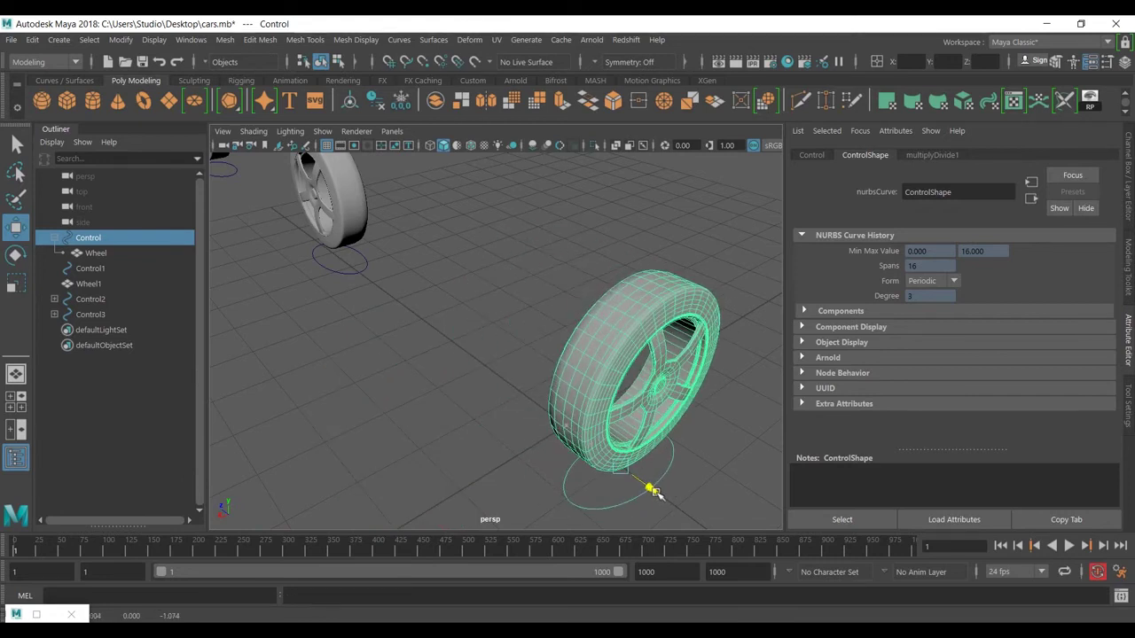
key(ctrl+z)
key(ctrl+z)
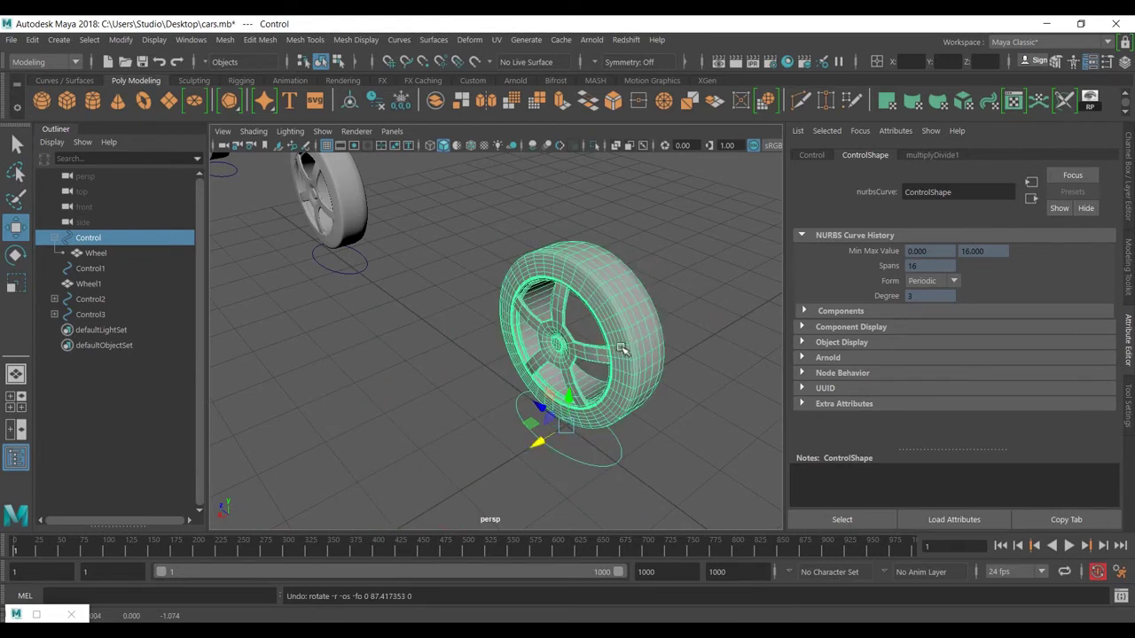
- Select the Control1 curve beneath its wheel and display its transform channels
scroll(623, 348, down, 3)
alt+drag(503, 419, 511, 377)
alt+drag(538, 436, 588, 381)
scroll(569, 390, up, 2)
scroll(588, 380, up, 2)
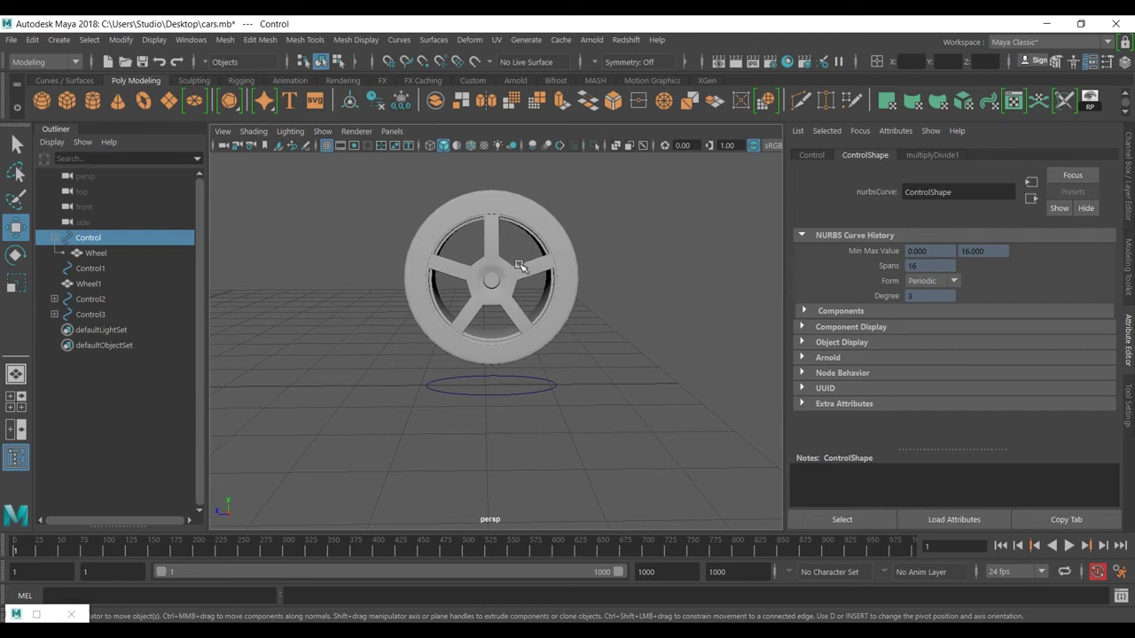
click(554, 386)
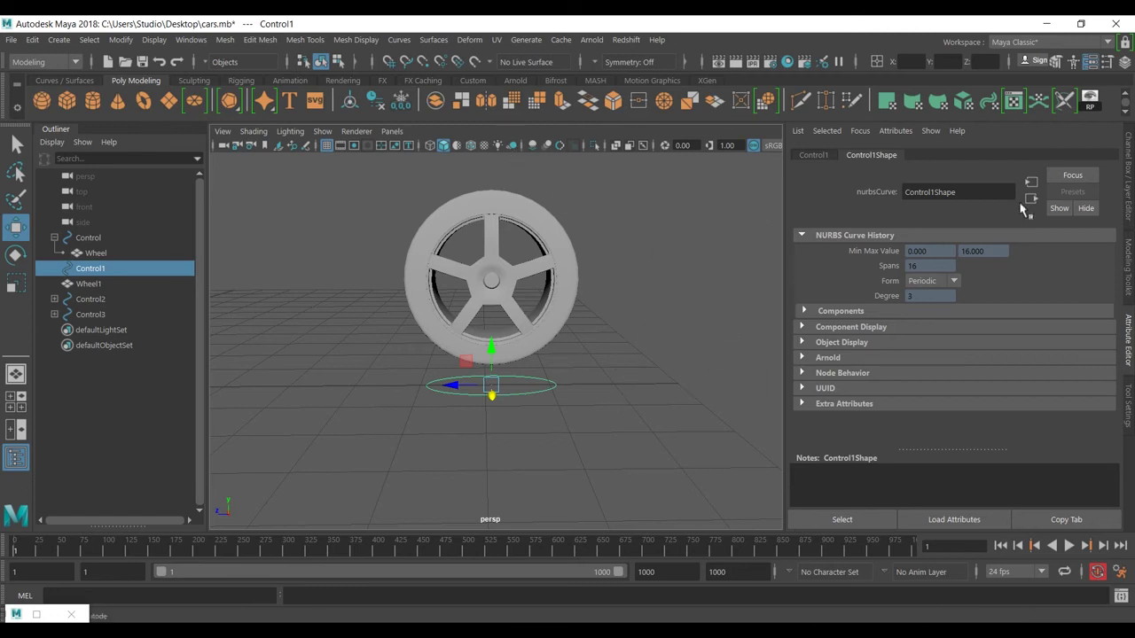
click(1130, 151)
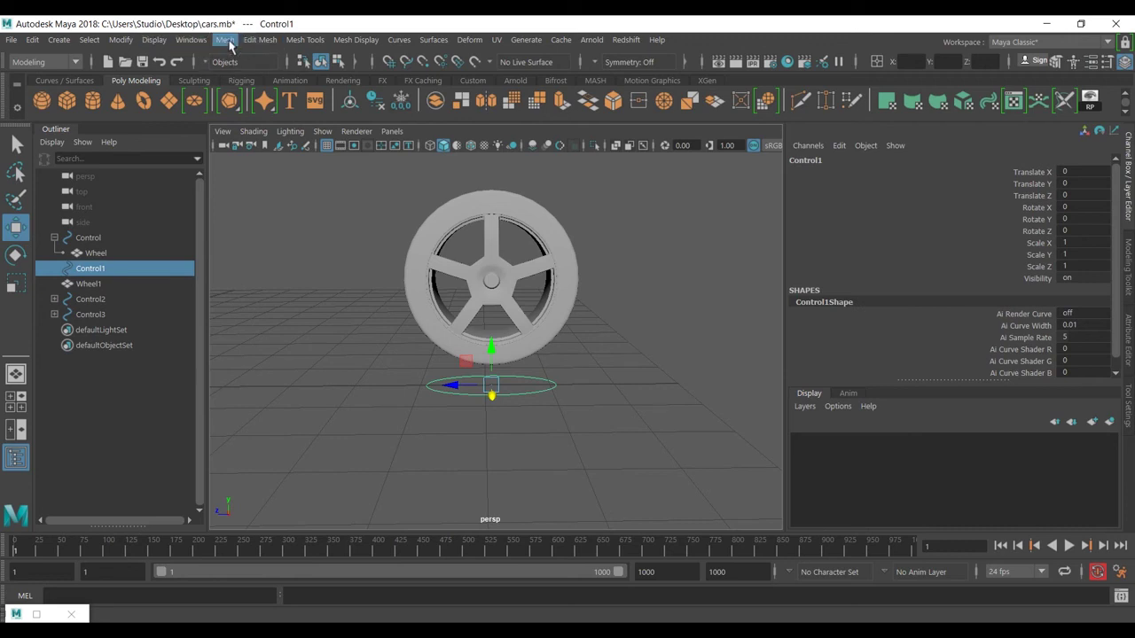
- Switch to the Animation menu set and open the Set Driven Key window with Control1 selected
click(18, 66)
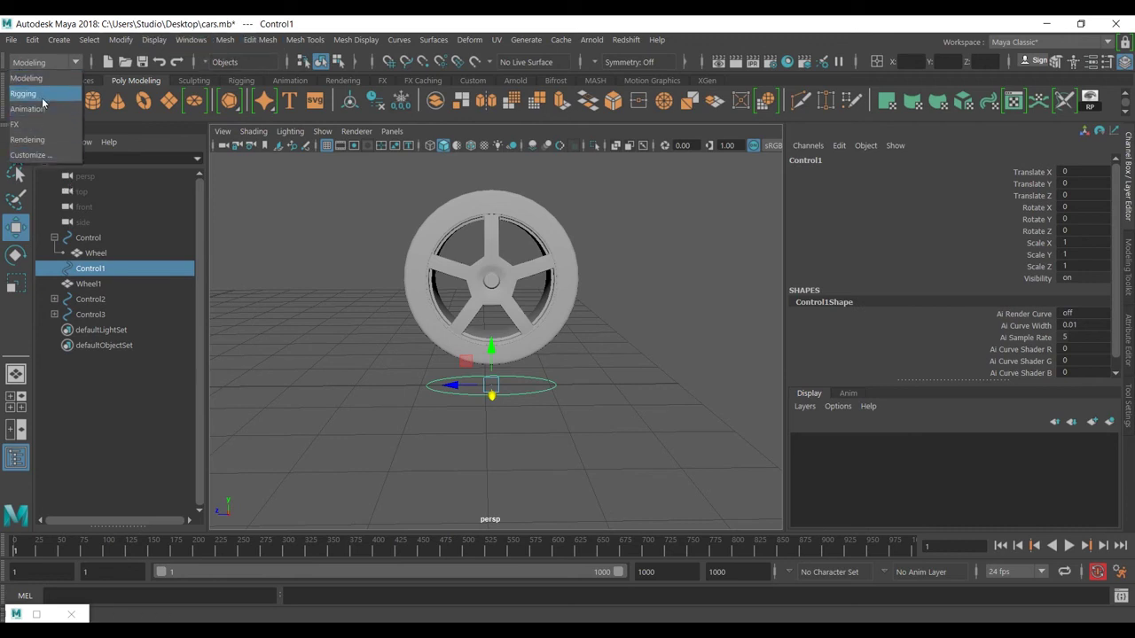
click(41, 108)
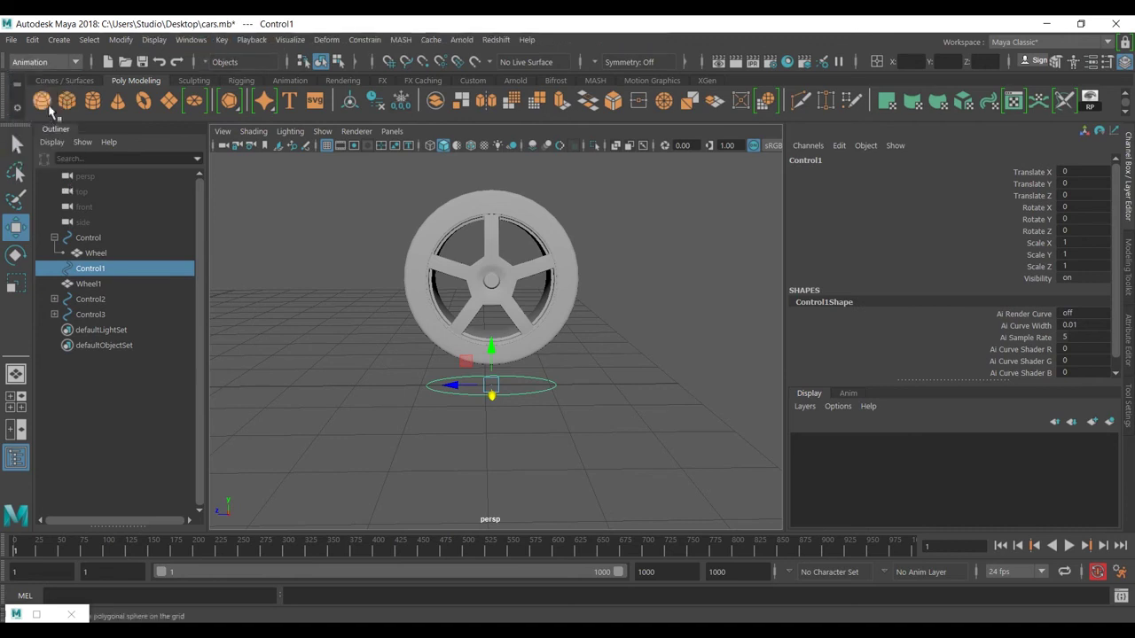
click(220, 40)
mouse_move(361, 174)
click(488, 184)
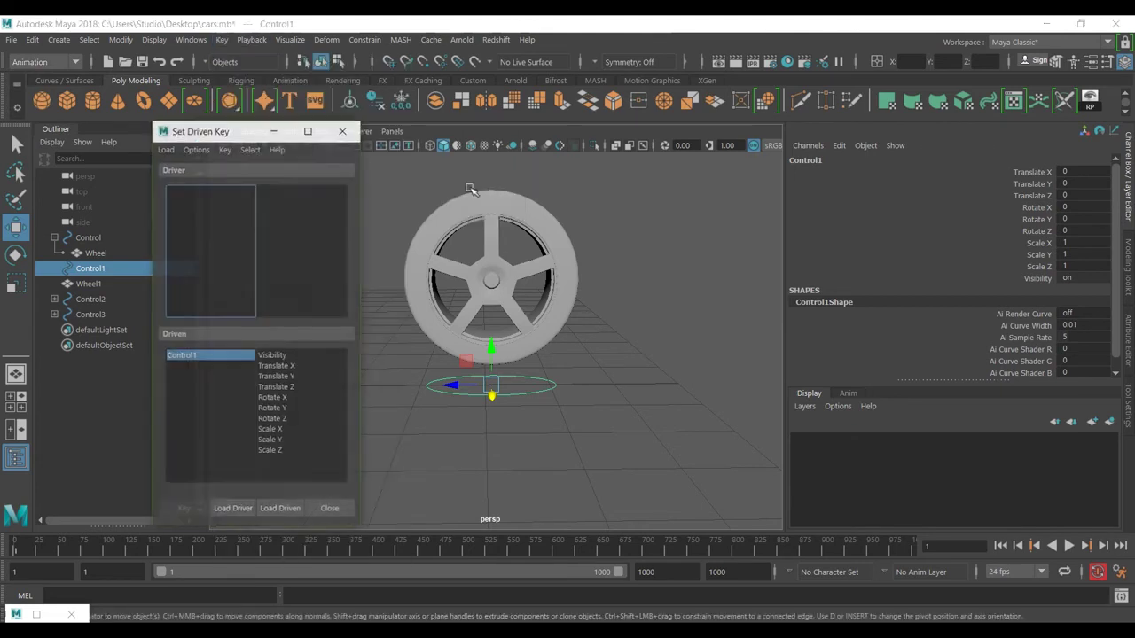
- Load Control1 as the driver and choose Translate Z as its driving attribute
click(506, 429)
click(547, 394)
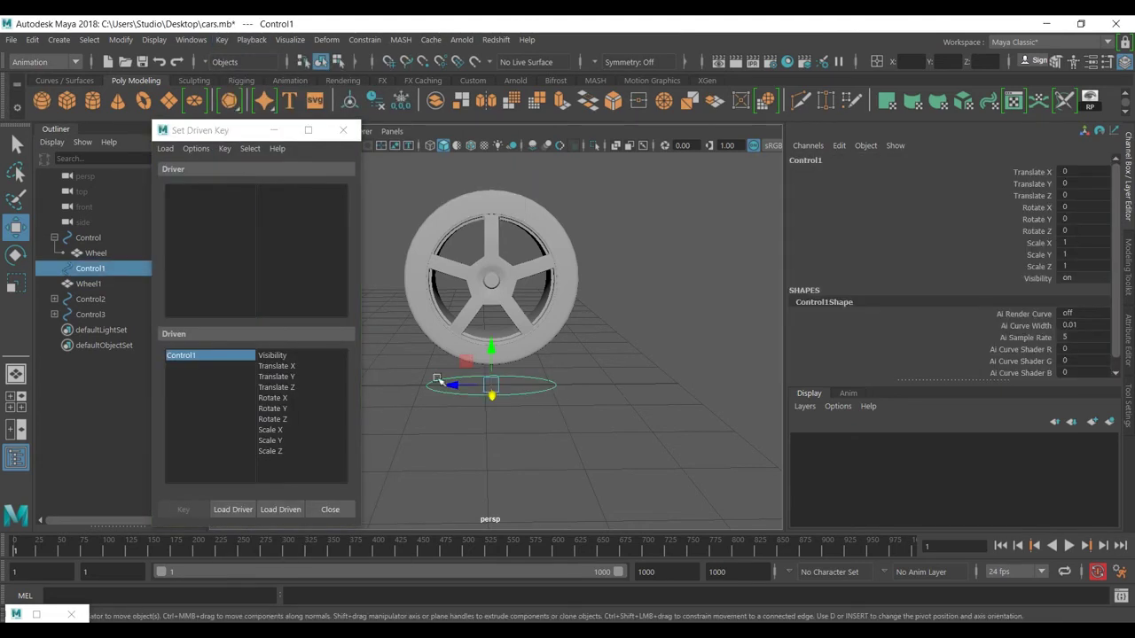
click(234, 510)
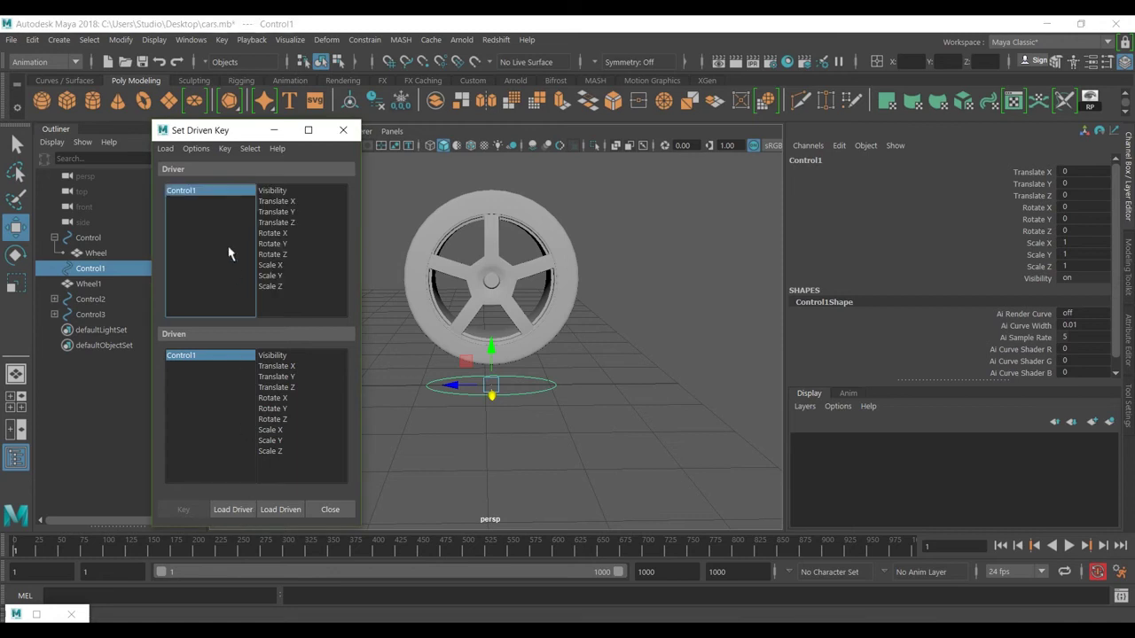
click(290, 224)
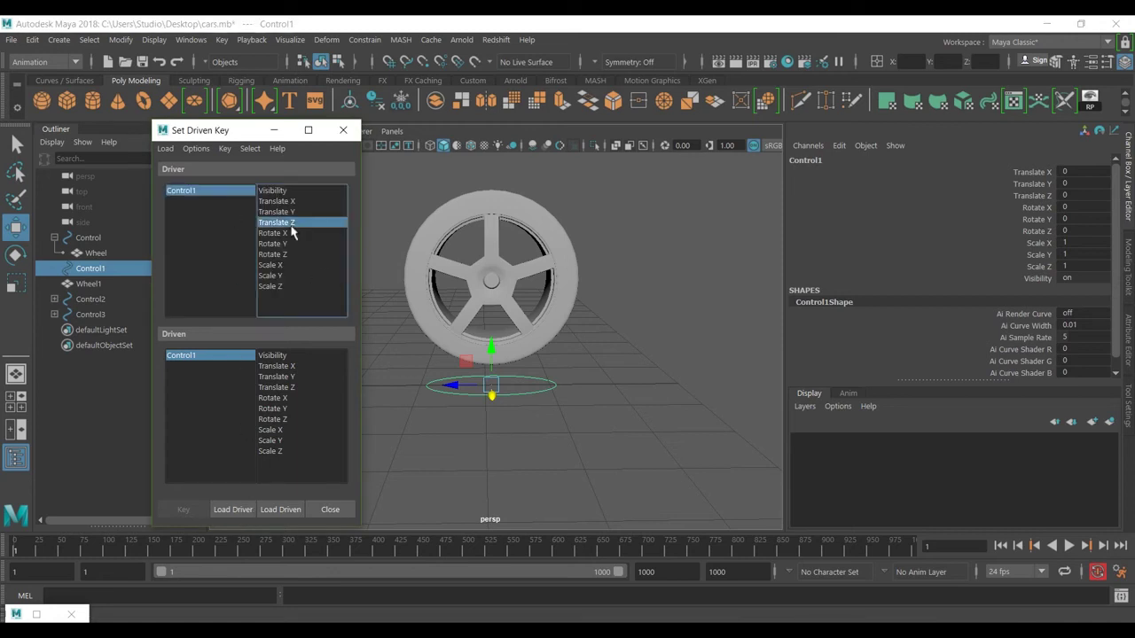
- Load Wheel1 as the driven object, choose Rotate X as its attribute and key the zero pose
click(572, 263)
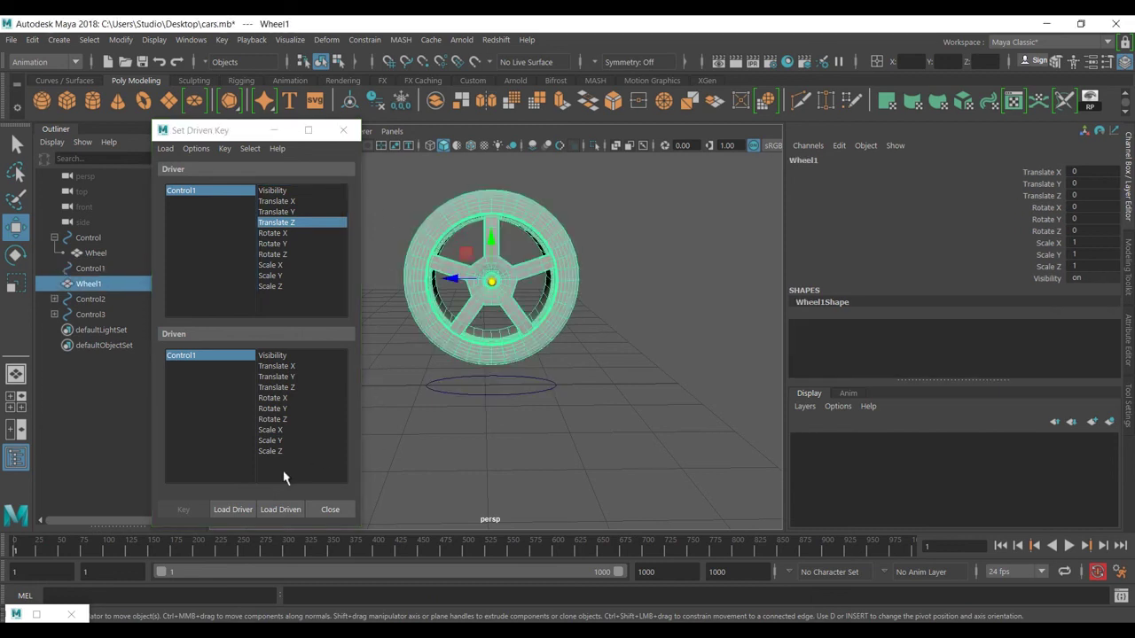
click(280, 508)
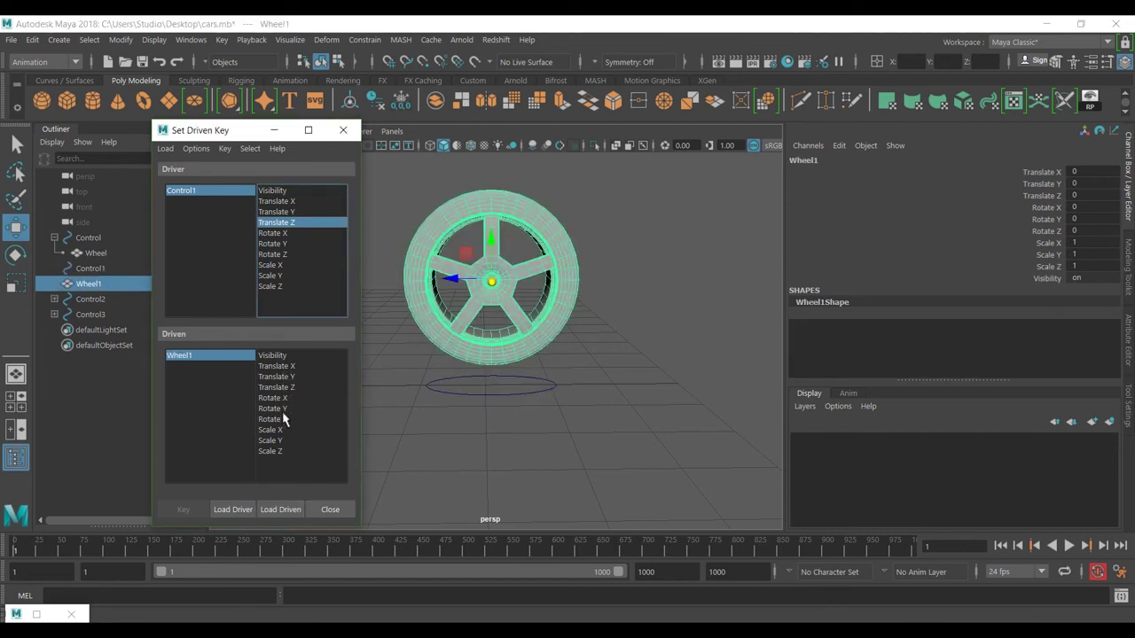
click(275, 420)
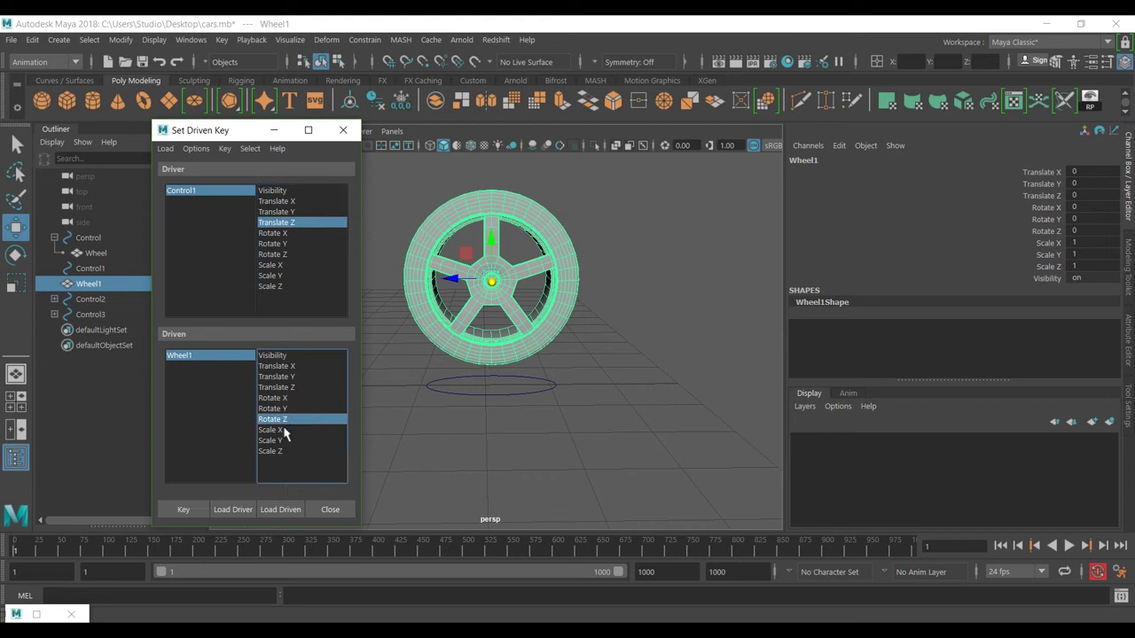
click(272, 398)
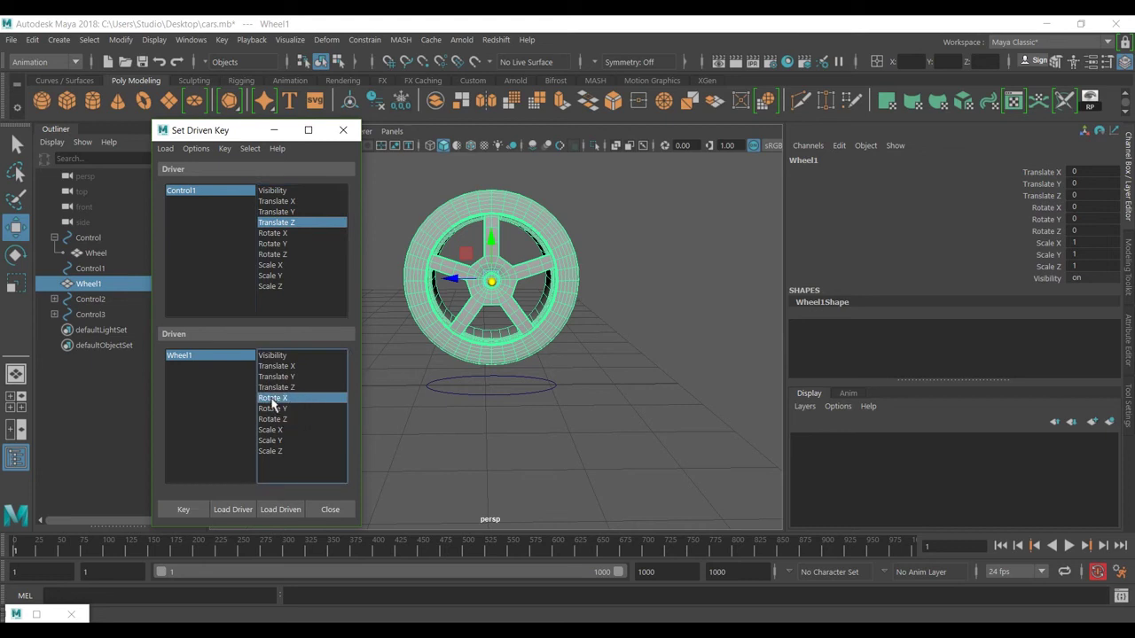
click(187, 511)
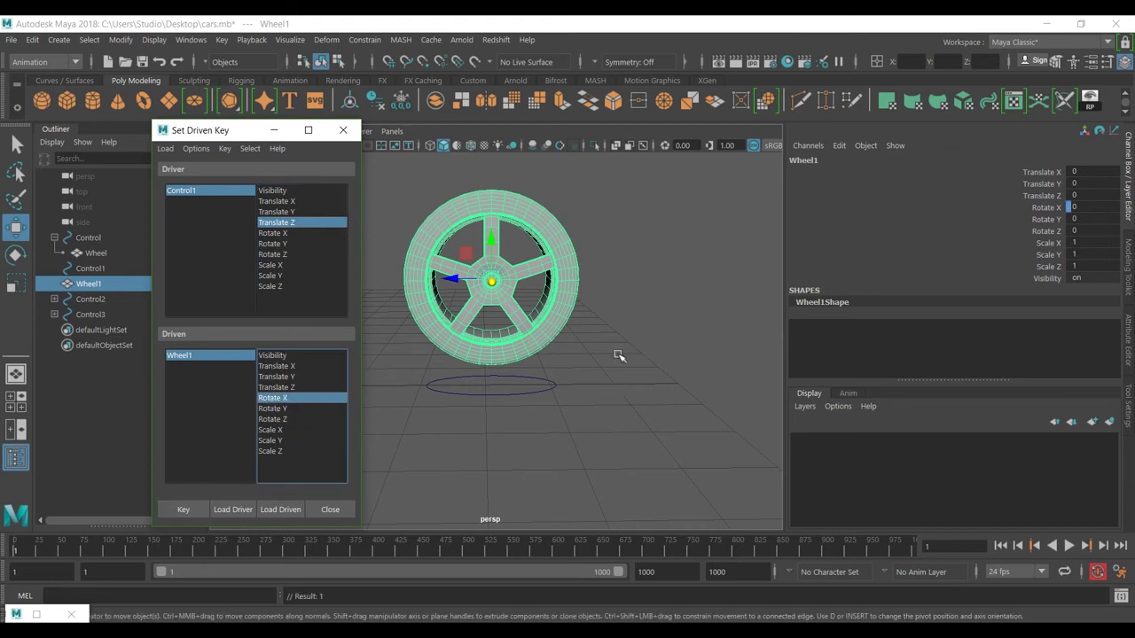
- Set Control1's Translate Z to 1 and Wheel1's Rotate X to 90, and key this pose as a driven key
click(528, 387)
click(1070, 171)
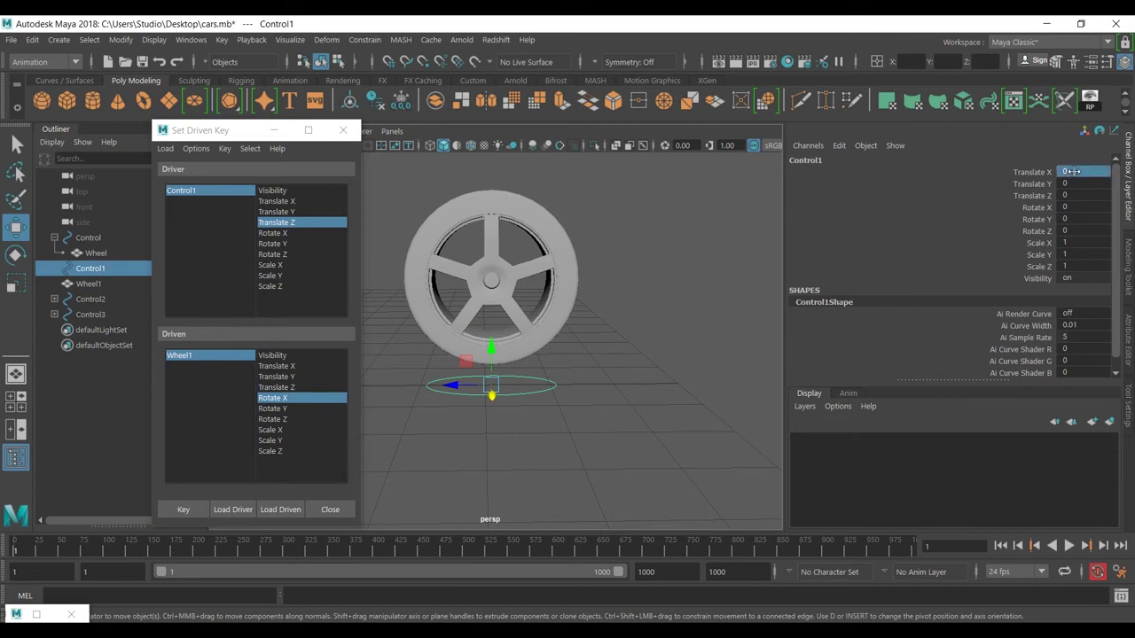
click(1081, 195)
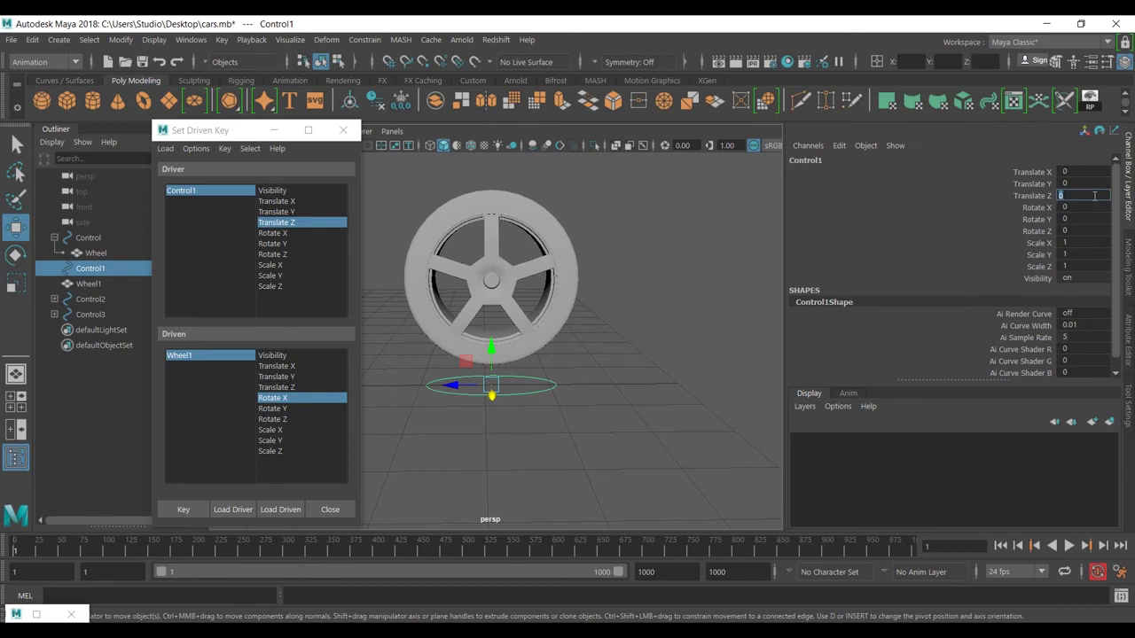
key(Return)
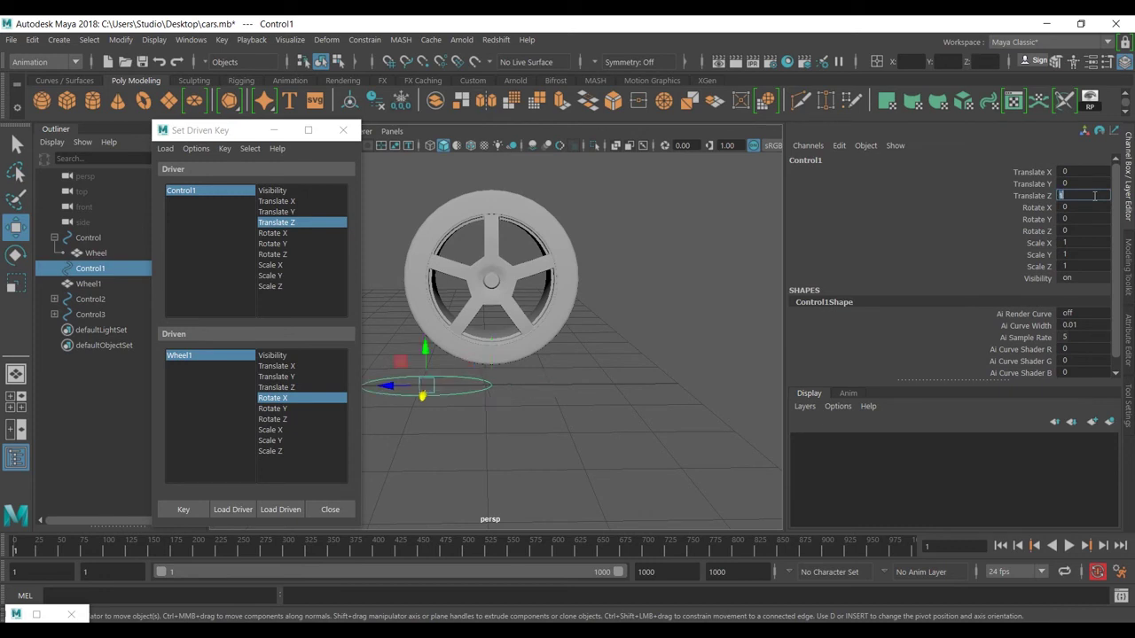
click(514, 352)
double_click(1105, 207)
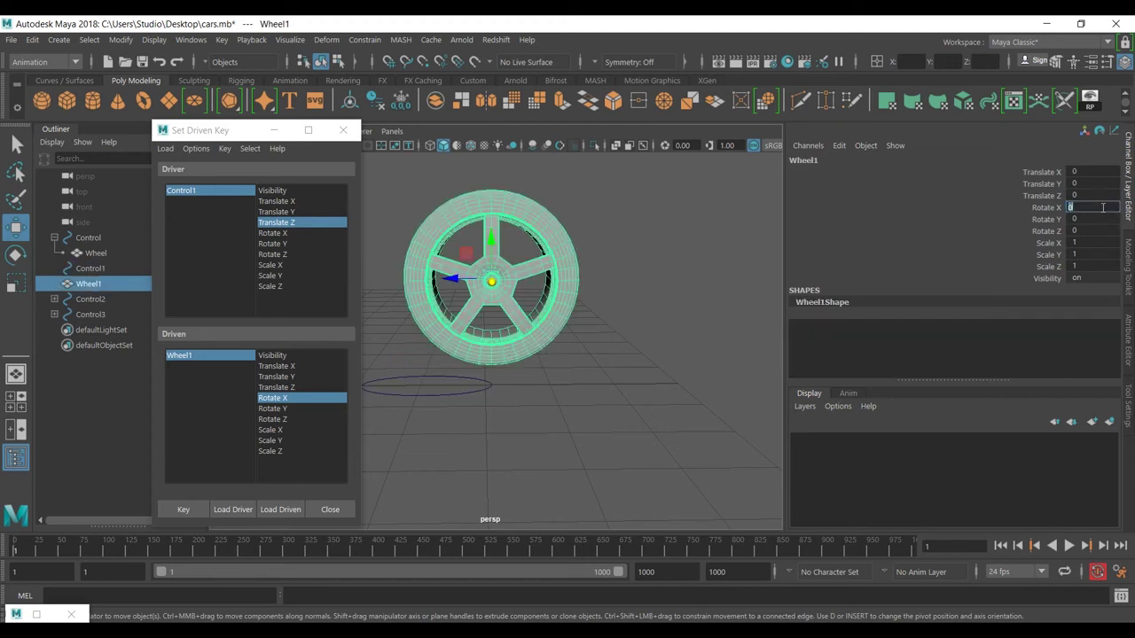
text(90)
key(Return)
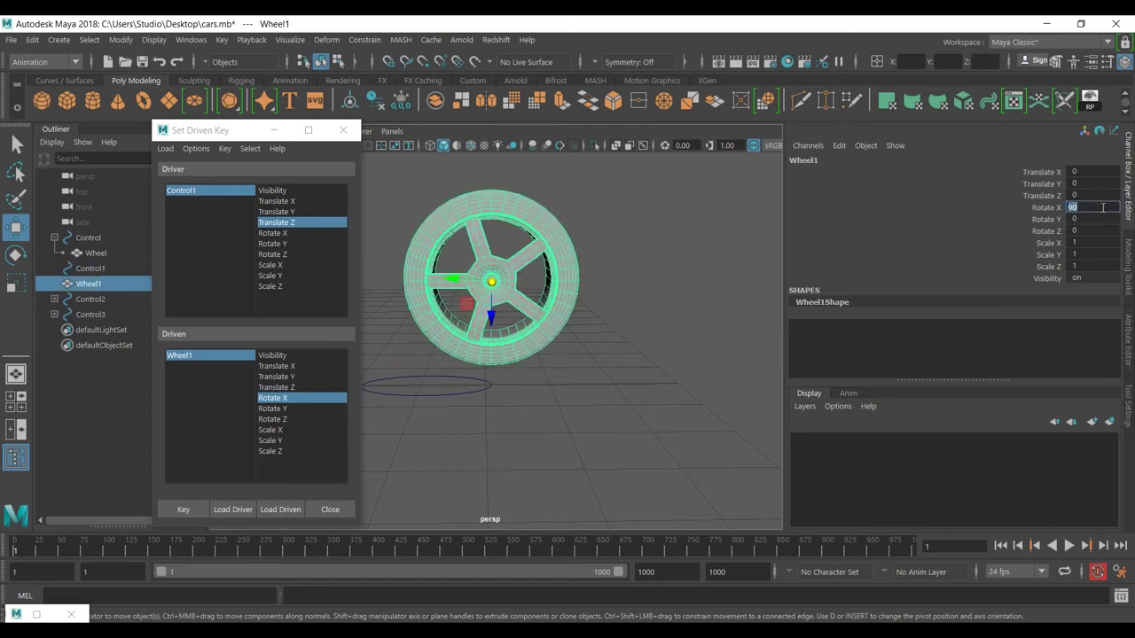
click(183, 510)
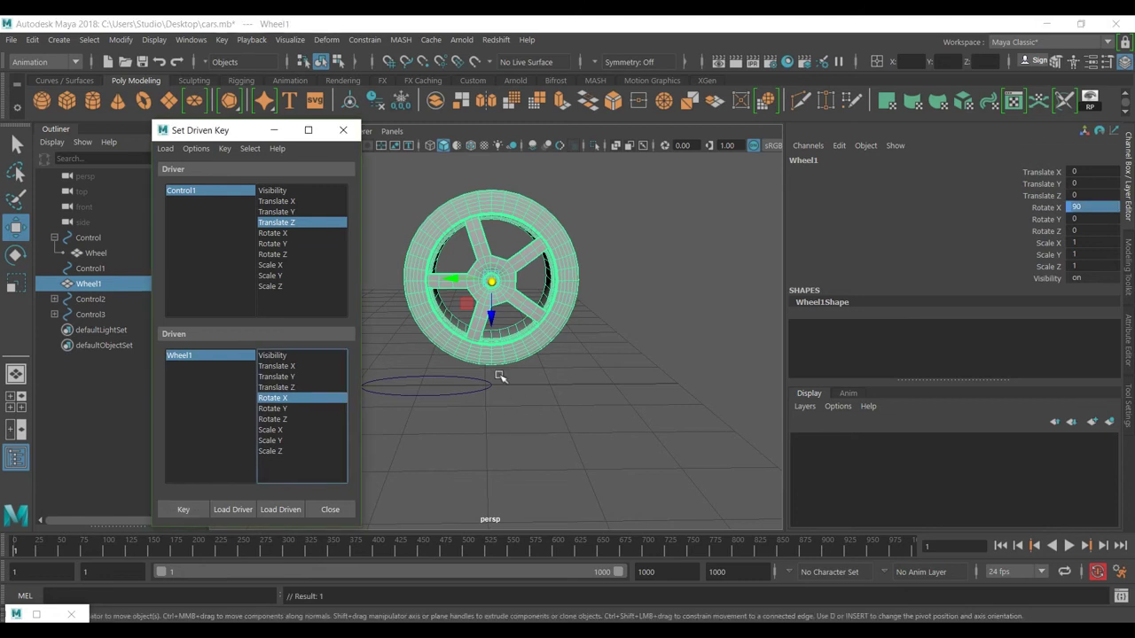
- Set Control1's Translate Z to -1 and Wheel1's Rotate X to -90, and key this pose as a driven key
click(439, 376)
double_click(1085, 193)
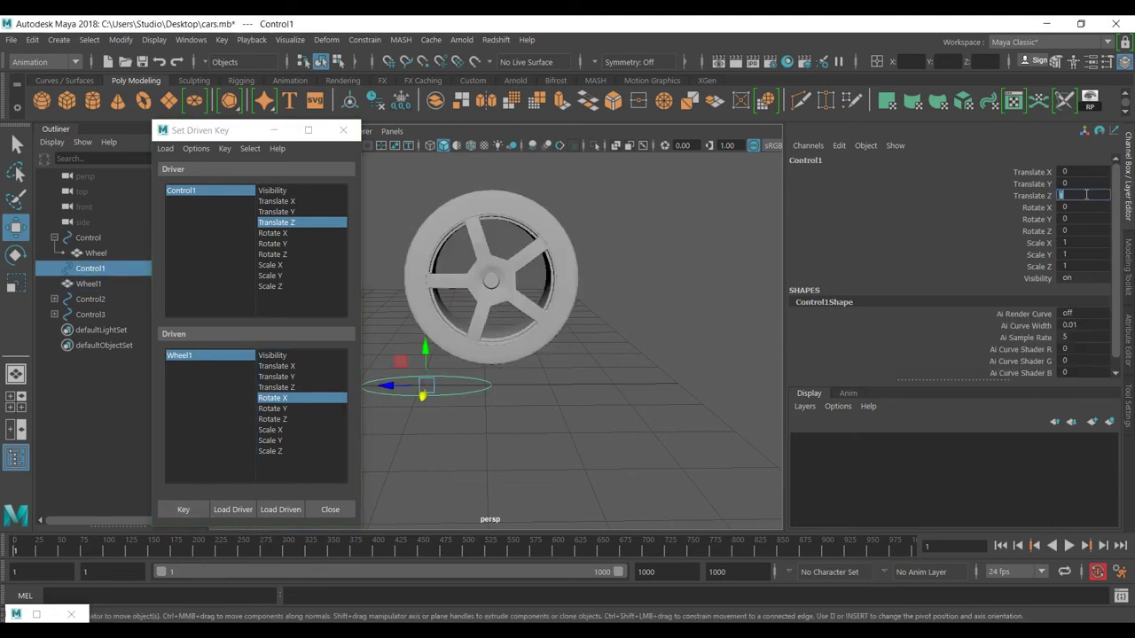
text(-8)
key(Return)
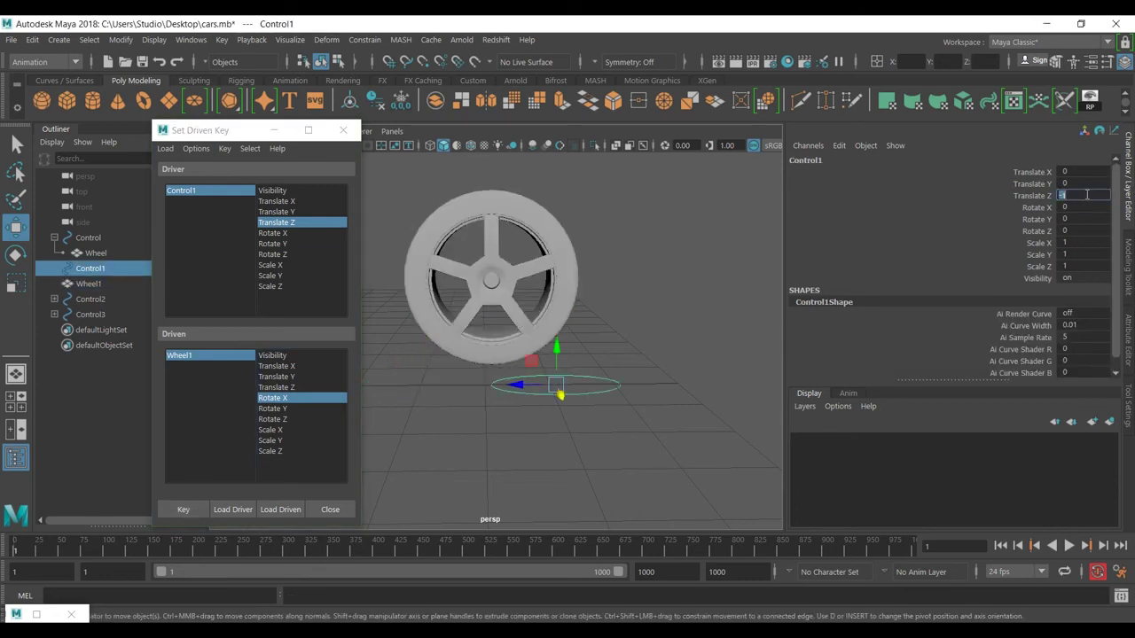
click(559, 312)
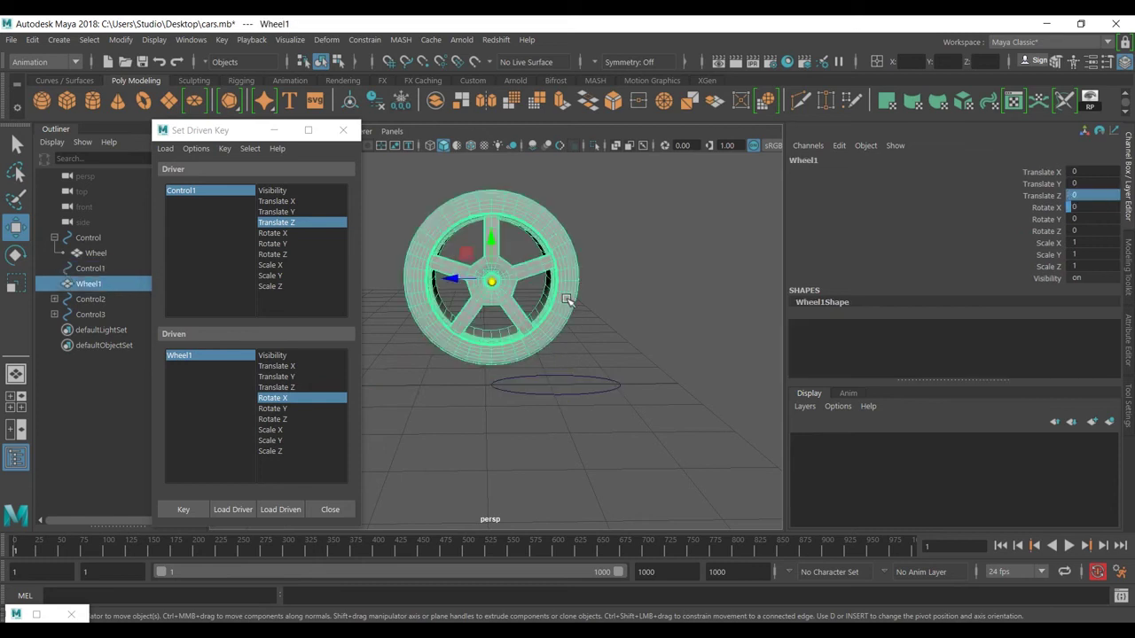
double_click(1094, 206)
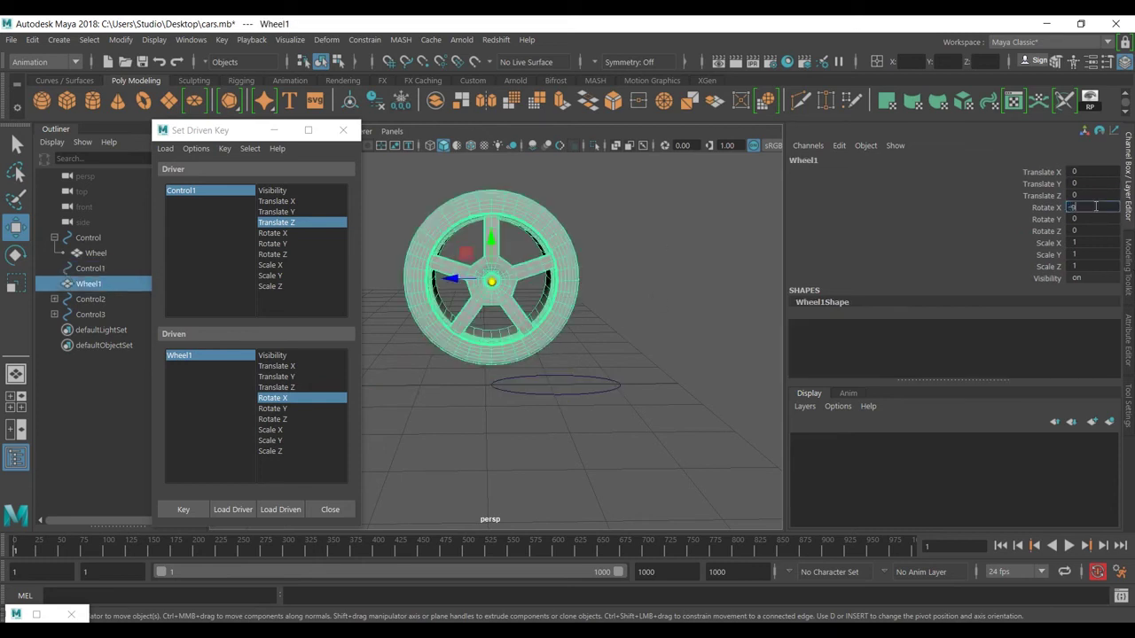
text(-90)
key(Return)
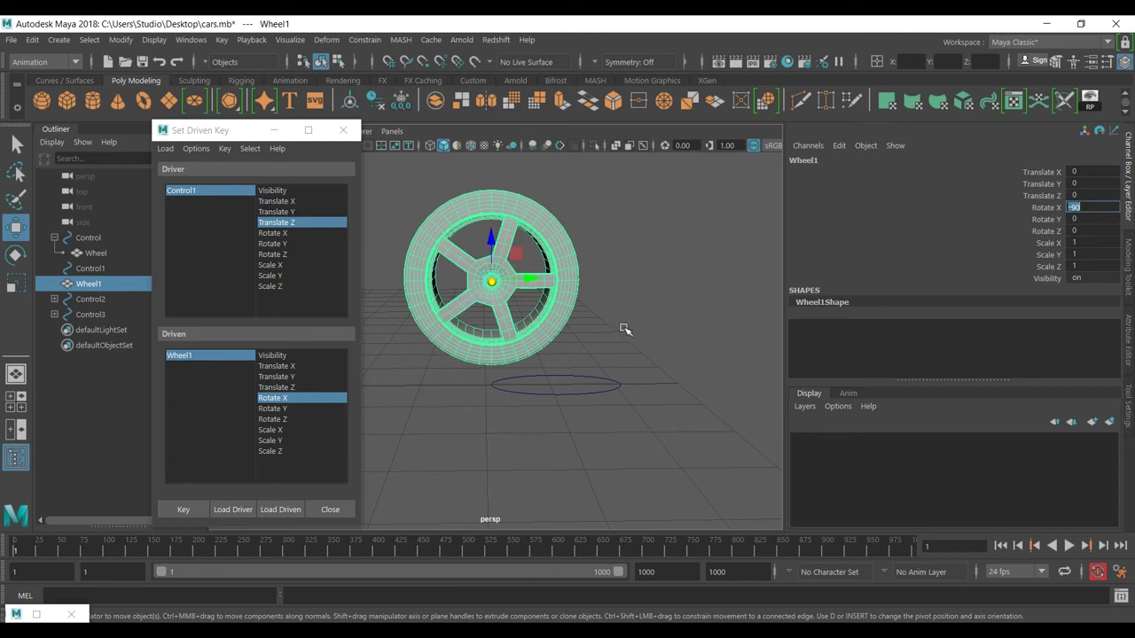
click(662, 322)
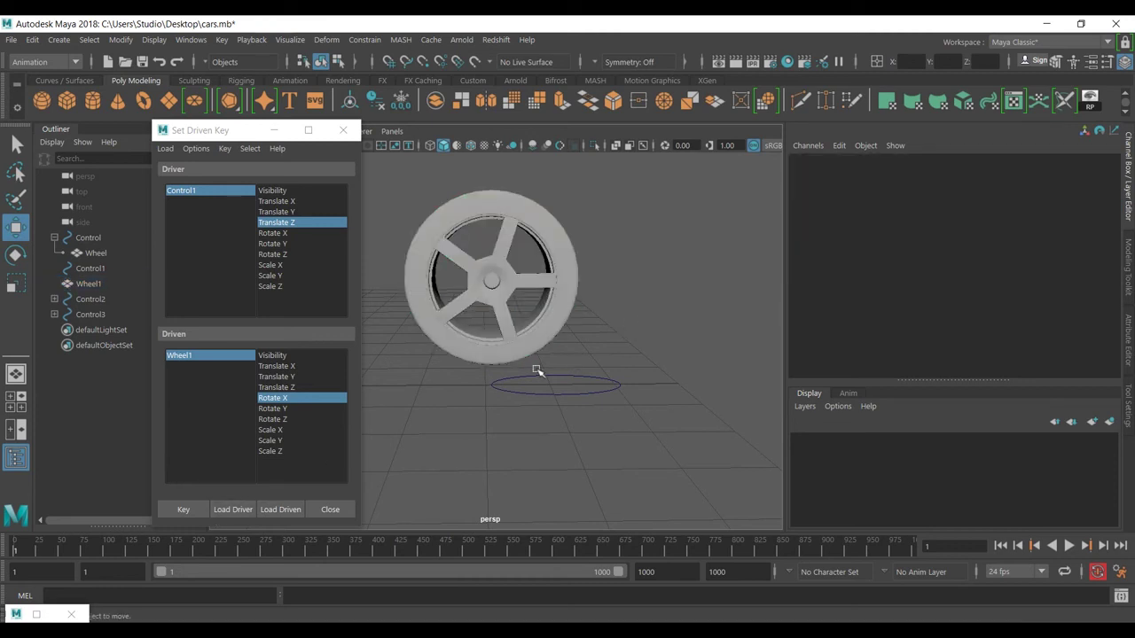
click(186, 507)
- Test the driven rotation by sliding Control1 along Z, and close the Set Driven Key window
click(538, 385)
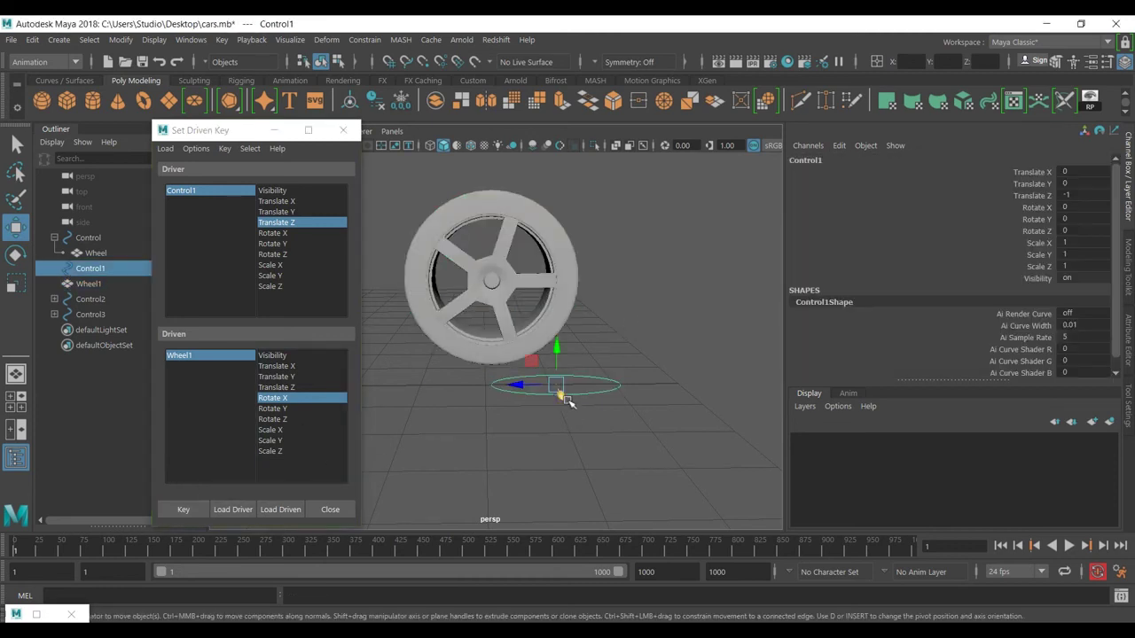
drag(537, 384, 450, 349)
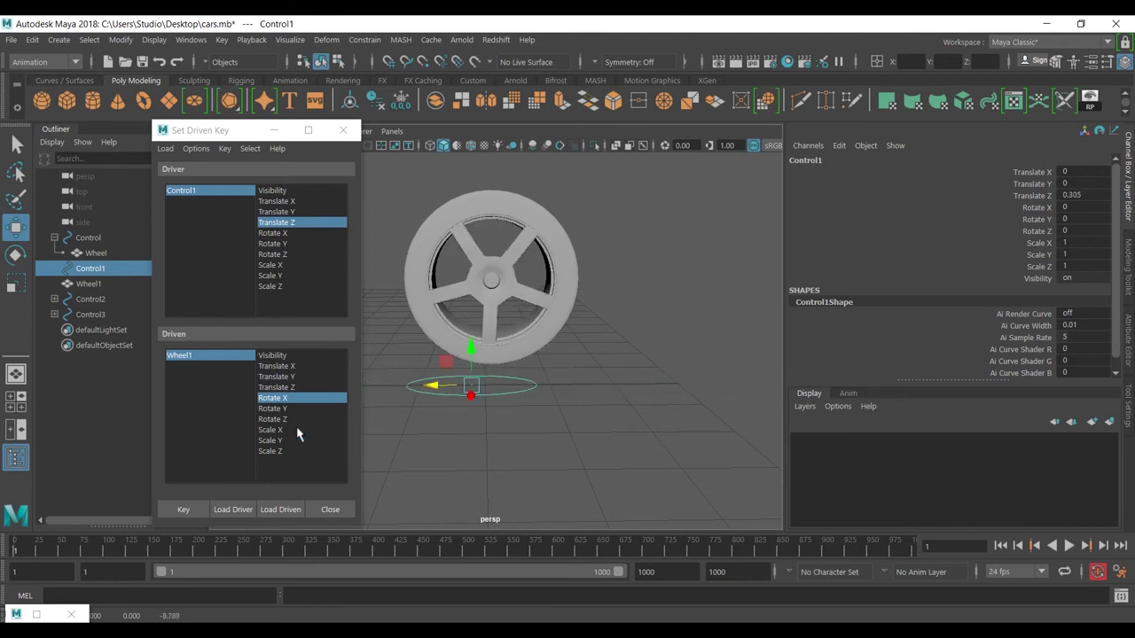
click(343, 129)
- Reset Control1's Translate Z to 0 and clear the selection
double_click(1086, 196)
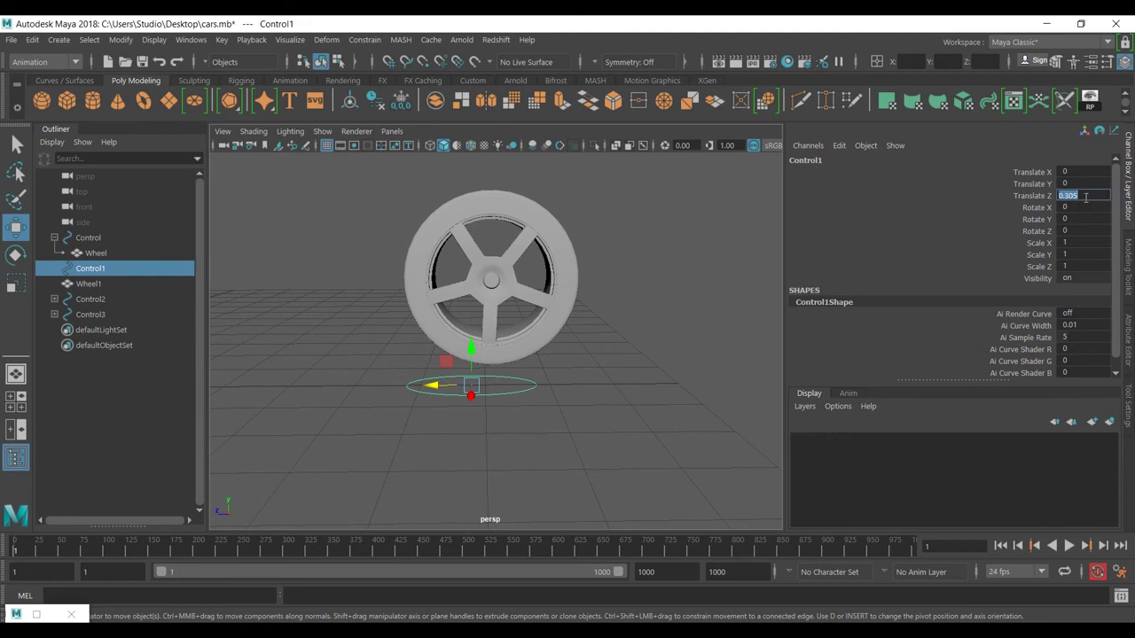
text(0)
key(Return)
click(656, 382)
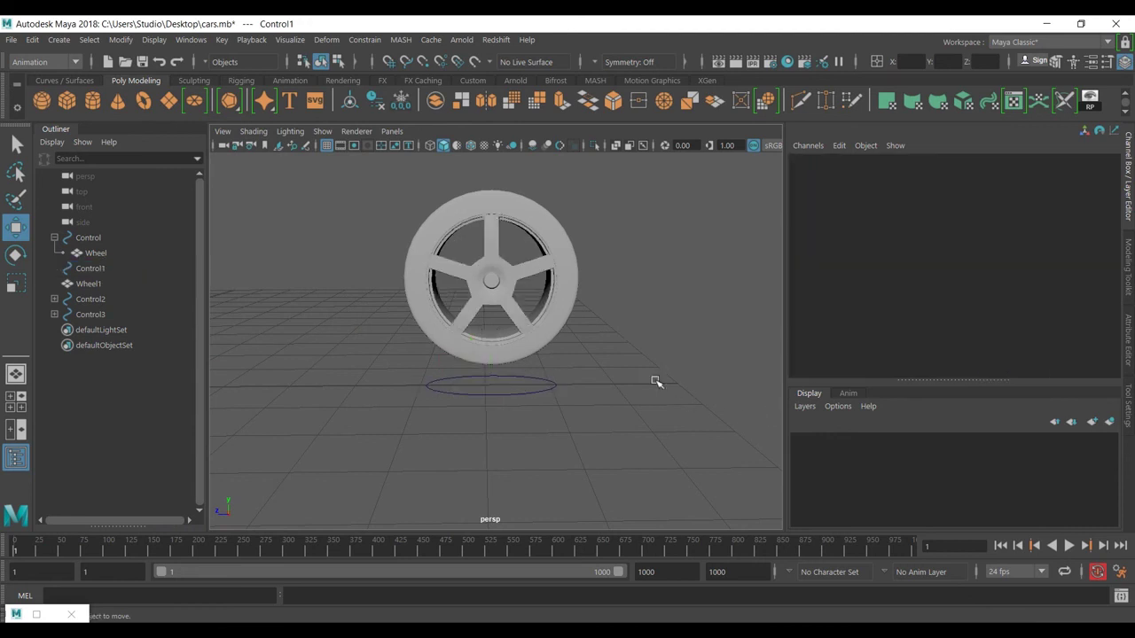
- Open Wheel1's Rotate X curve in the Graph Editor and make the tangents of all its keys linear
click(562, 286)
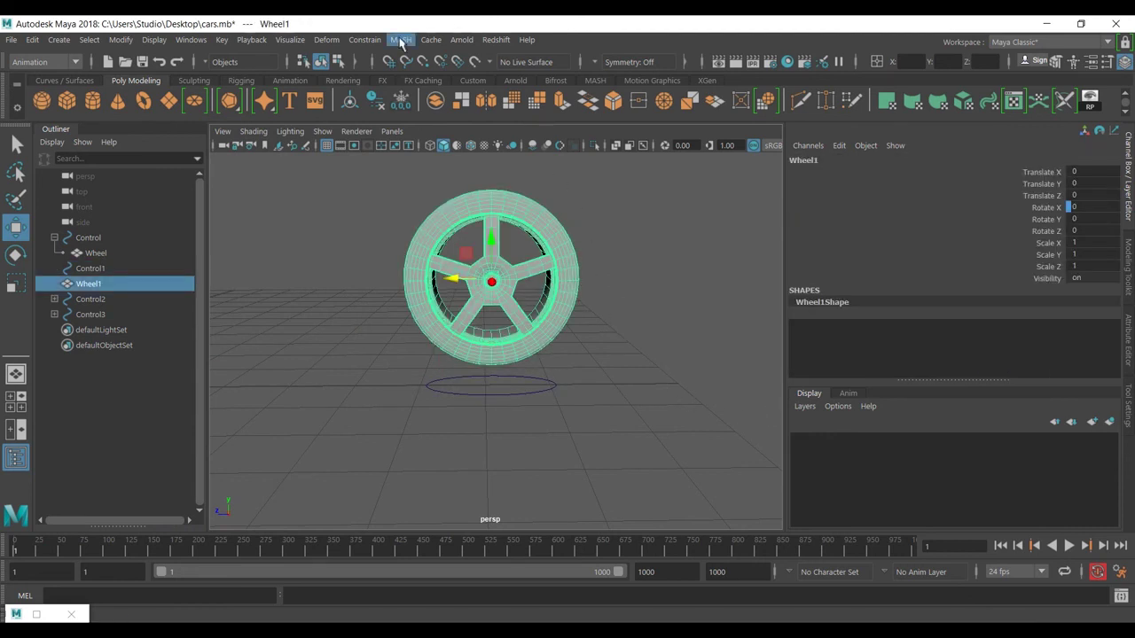
click(191, 40)
mouse_move(265, 110)
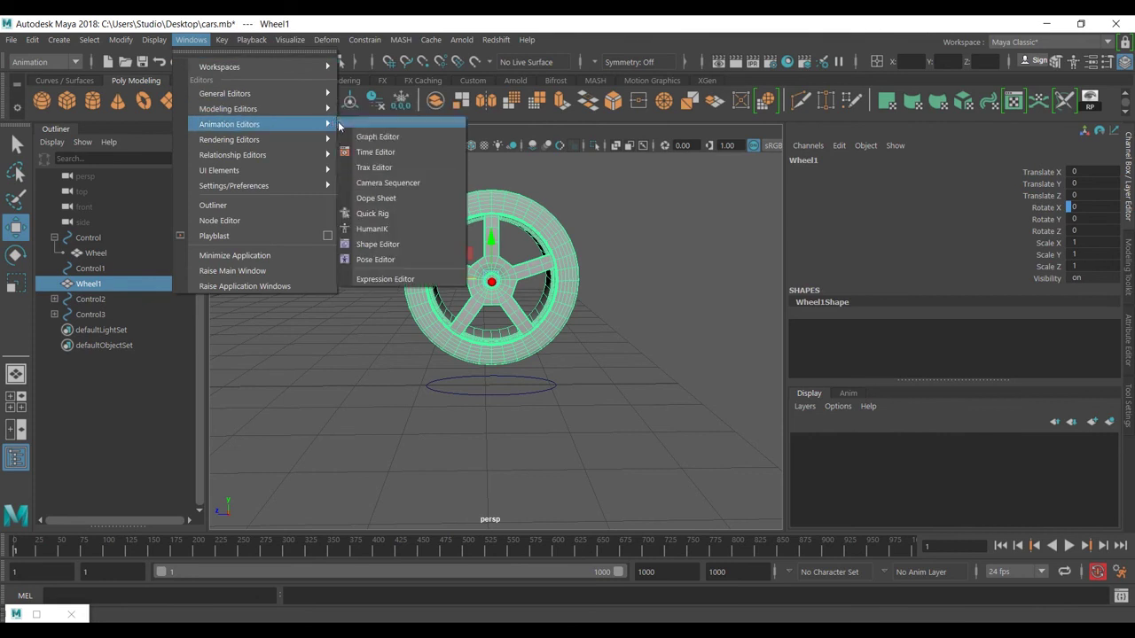
click(403, 134)
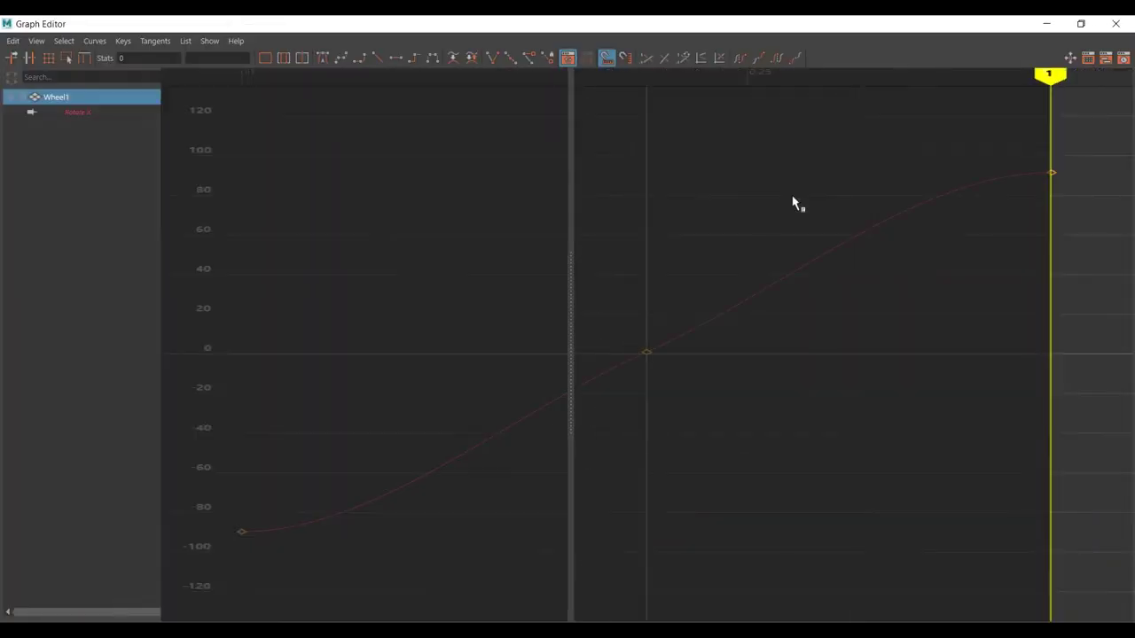
key(f)
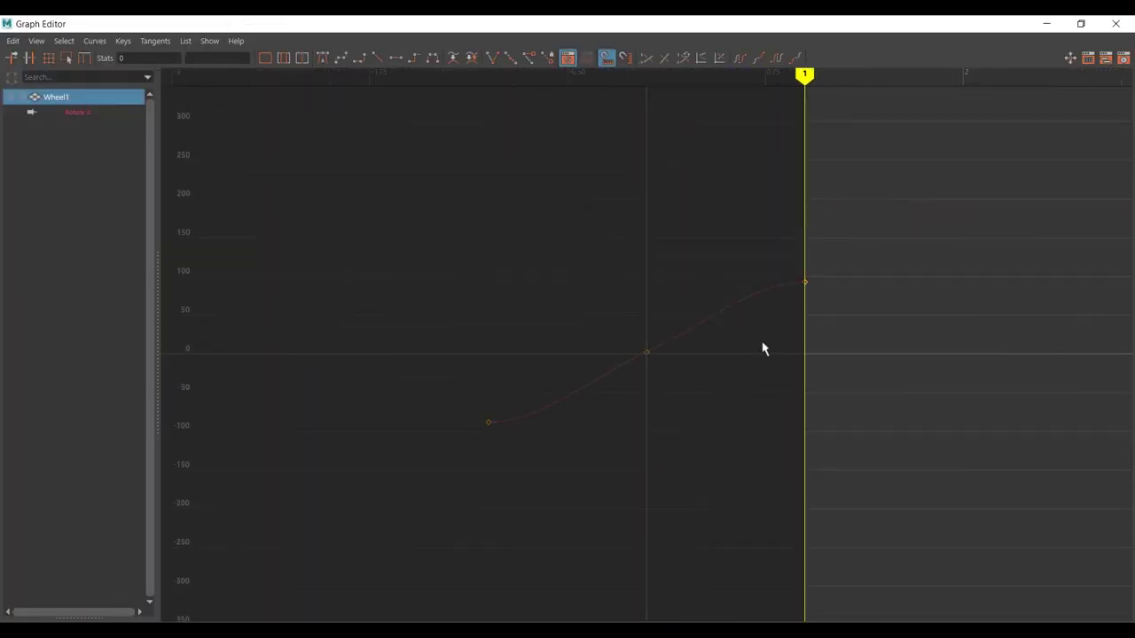
drag(843, 241, 409, 517)
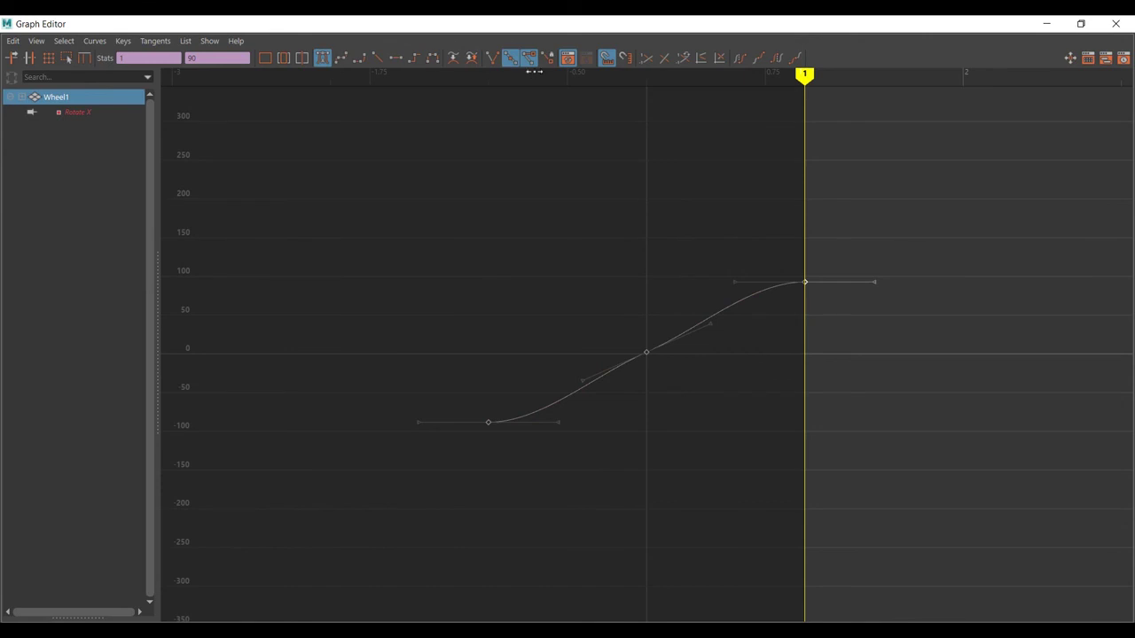
click(378, 58)
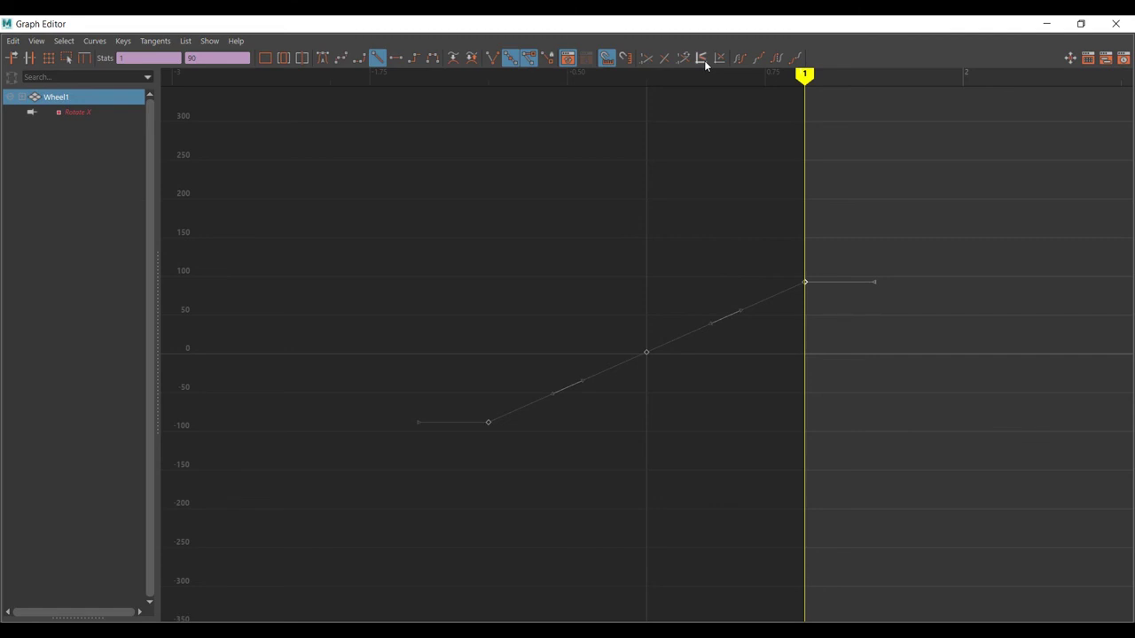
- Set the Rotate X curve's pre-infinity and post-infinity to Cycle and minimize the Graph Editor
click(1026, 281)
drag(979, 190, 309, 535)
click(739, 61)
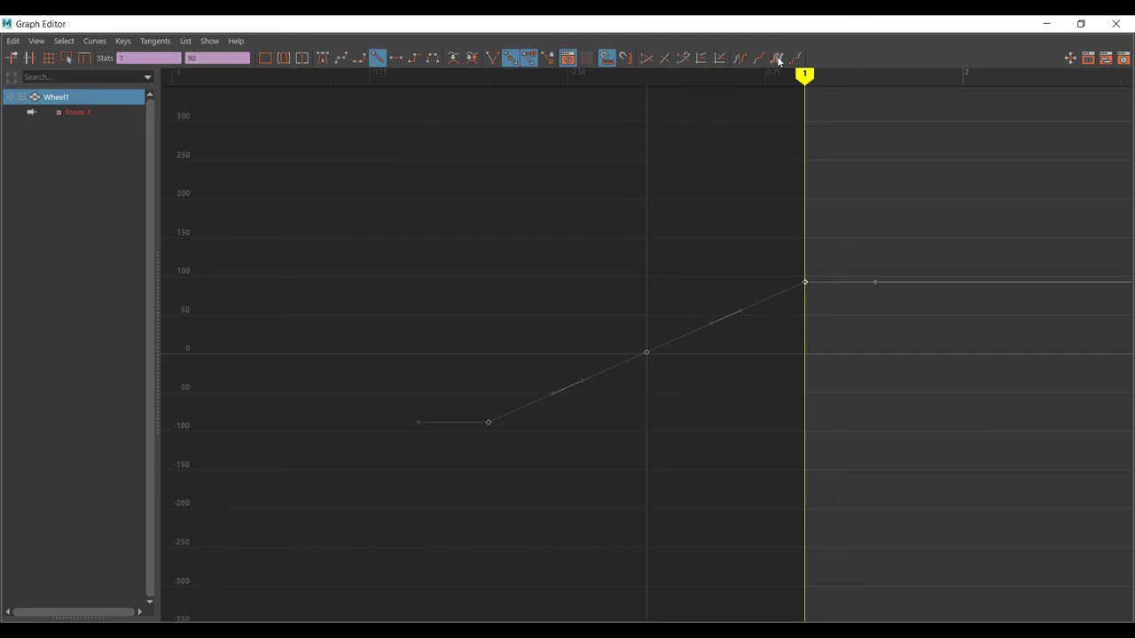
click(777, 56)
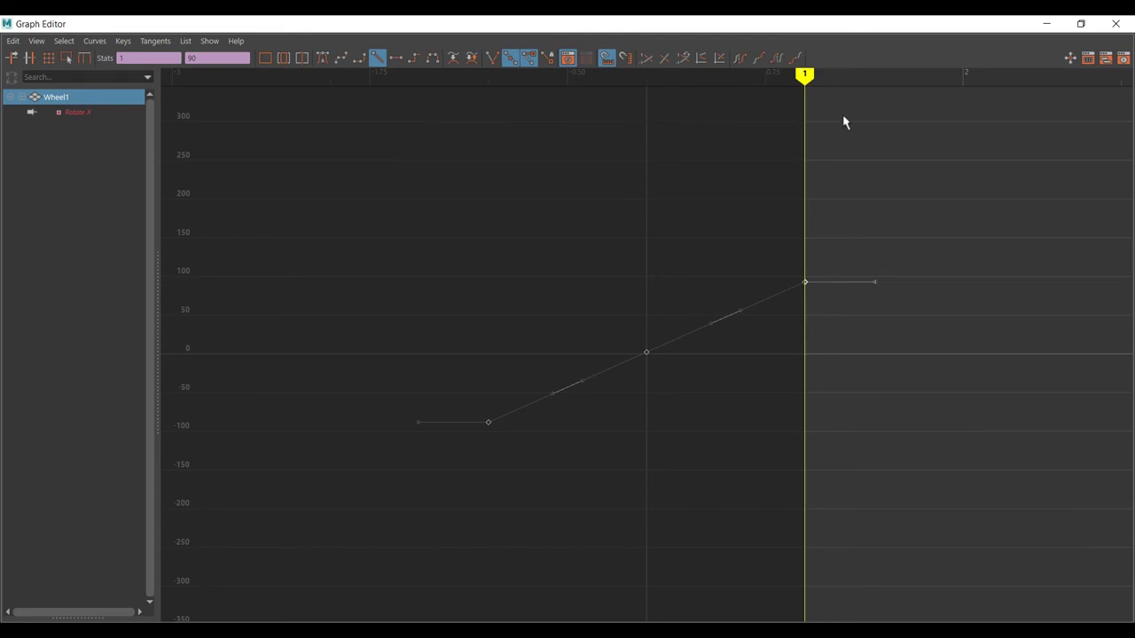
click(1045, 21)
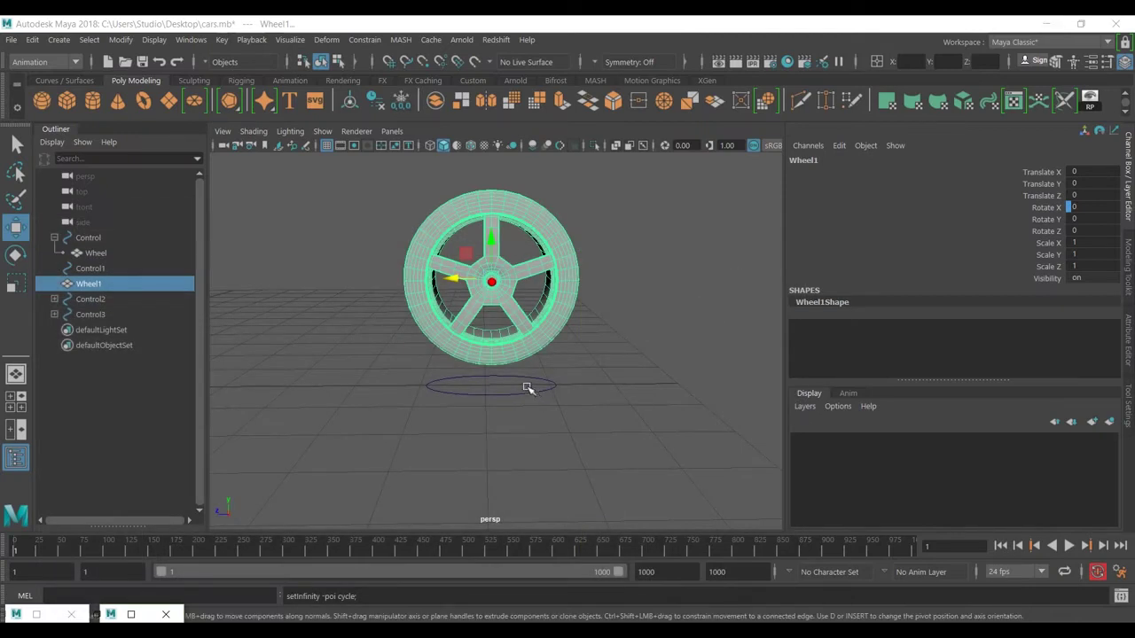
- Test the continuous rolling by moving Control1 back and forth along Z, and undo the moves
click(527, 390)
drag(462, 384, 572, 312)
scroll(579, 353, down, 5)
alt+drag(580, 354, 581, 386)
drag(510, 326, 216, 304)
key(ctrl+z)
key(ctrl+z)
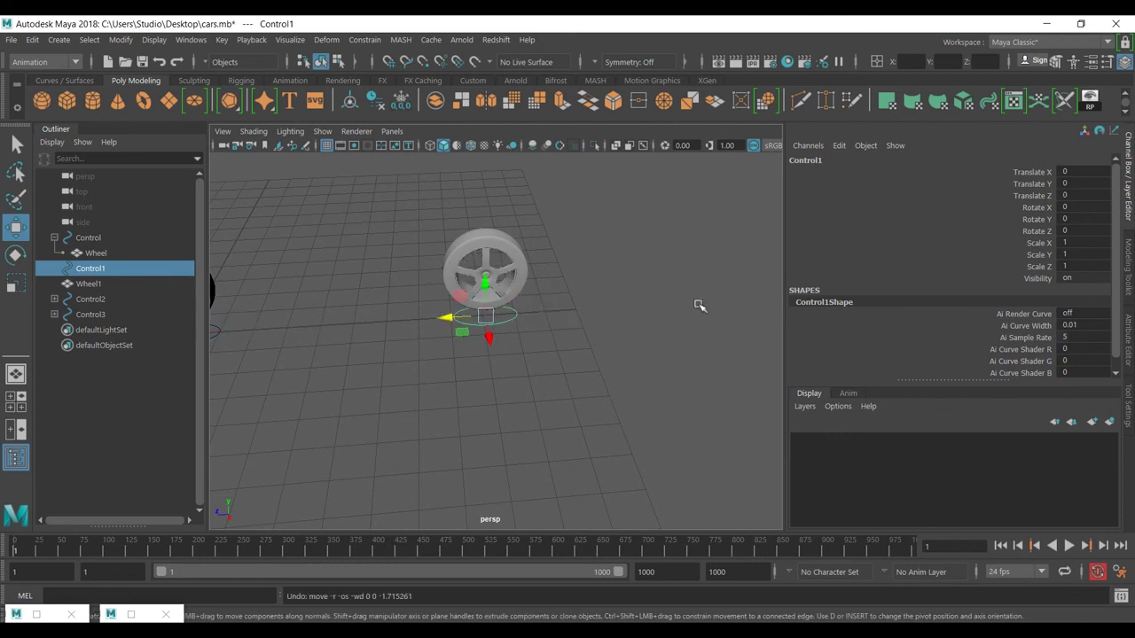
- Parent Wheel1 to the Control1 curve beneath it
scroll(700, 305, up, 2)
alt+drag(608, 324, 469, 316)
click(440, 362)
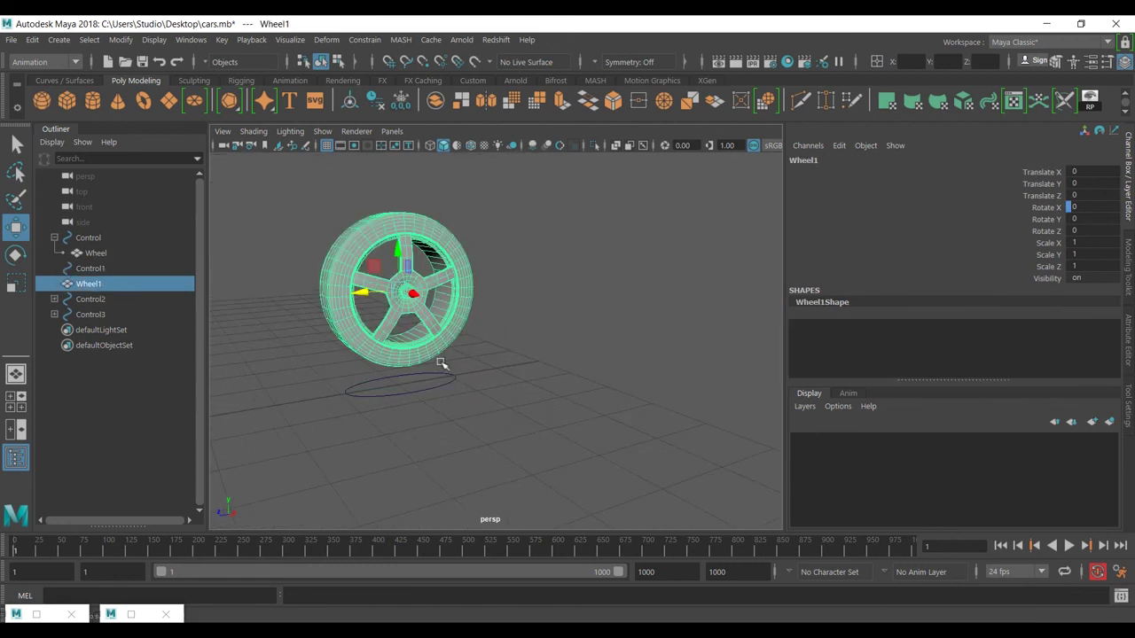
shift+click(438, 384)
key(p)
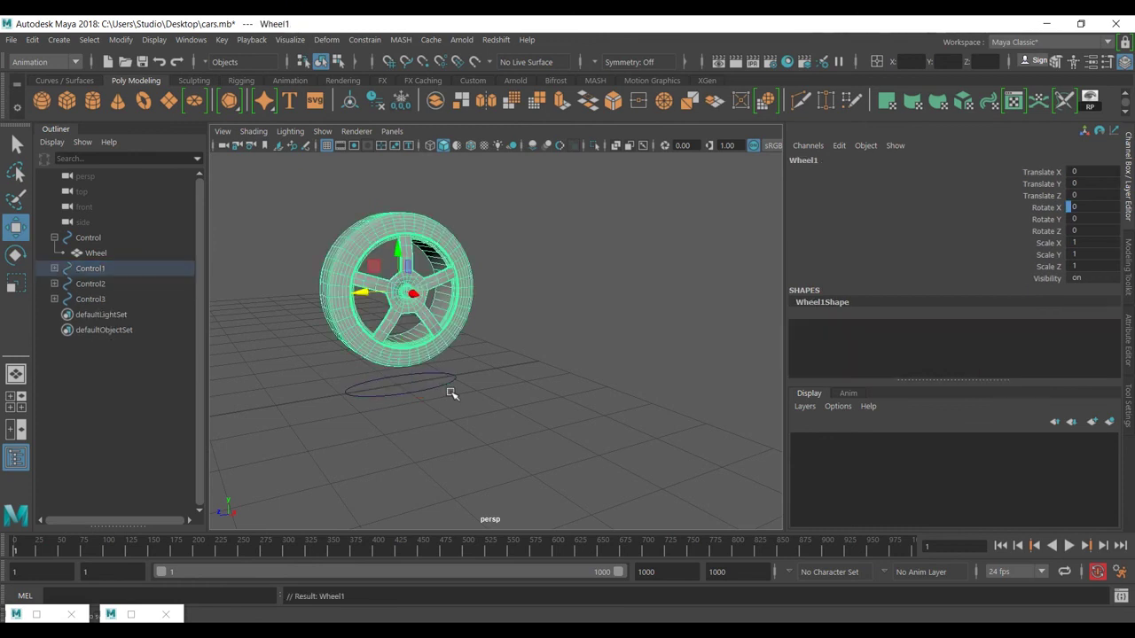
- Move Control1 about 0.15 along Z, set its Rotate Y to 90 and clear the selection
click(420, 394)
drag(385, 393, 433, 391)
key(e)
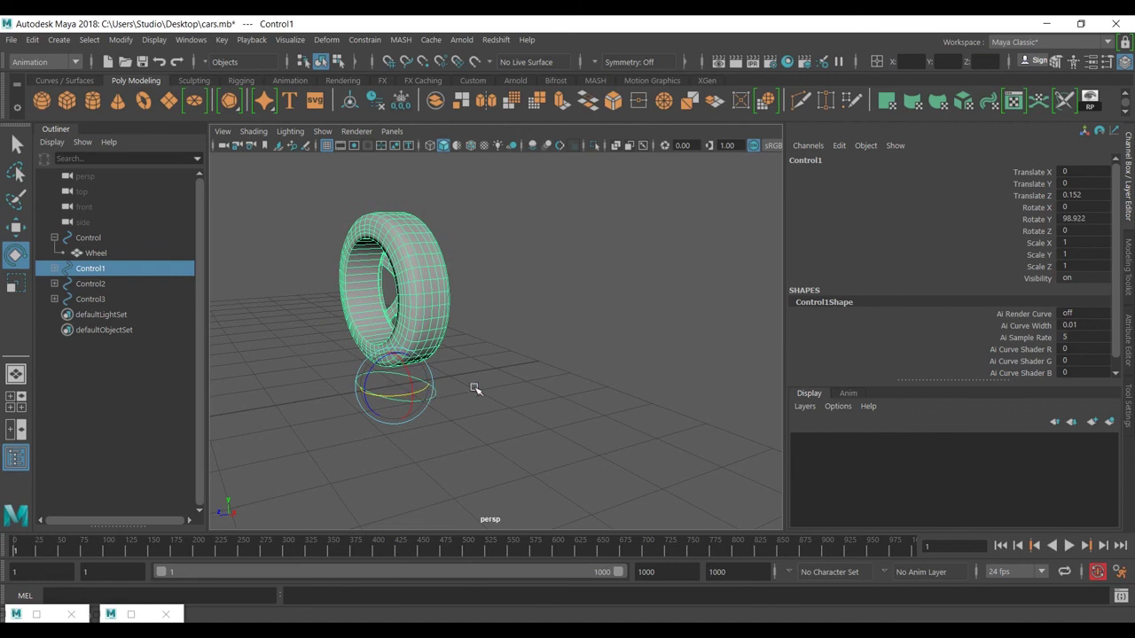
double_click(1102, 219)
text(90)
key(Return)
click(476, 391)
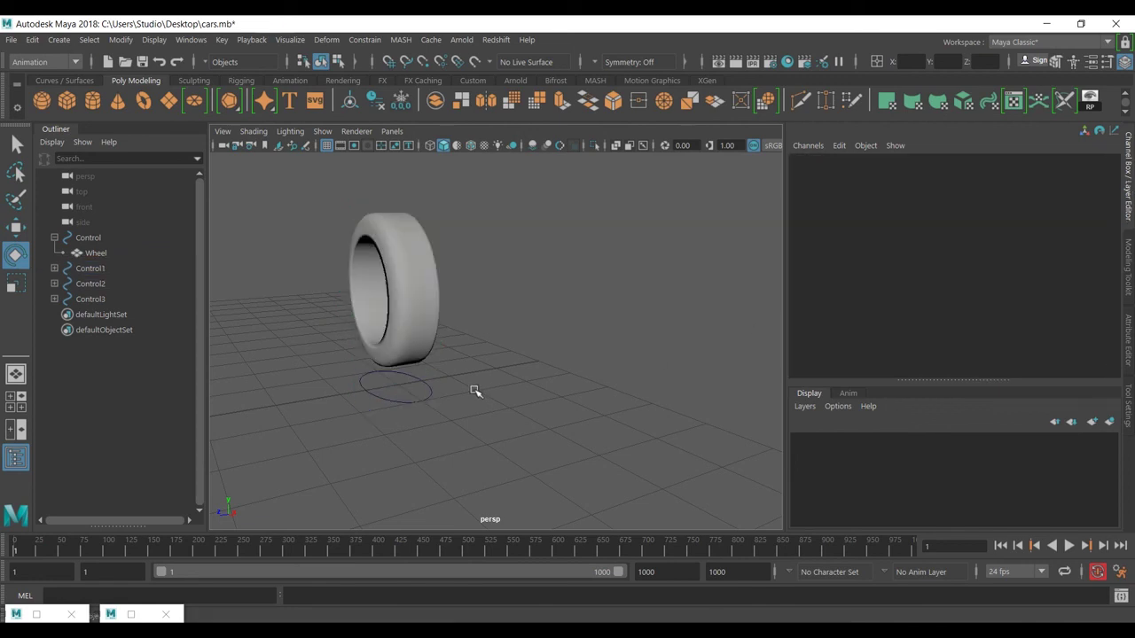
- Move the Control1 curve about -2.47 units along X to test rolling with the wheel turned sideways
click(397, 397)
key(w)
drag(413, 406, 413, 380)
alt+right_drag(552, 347, 600, 398)
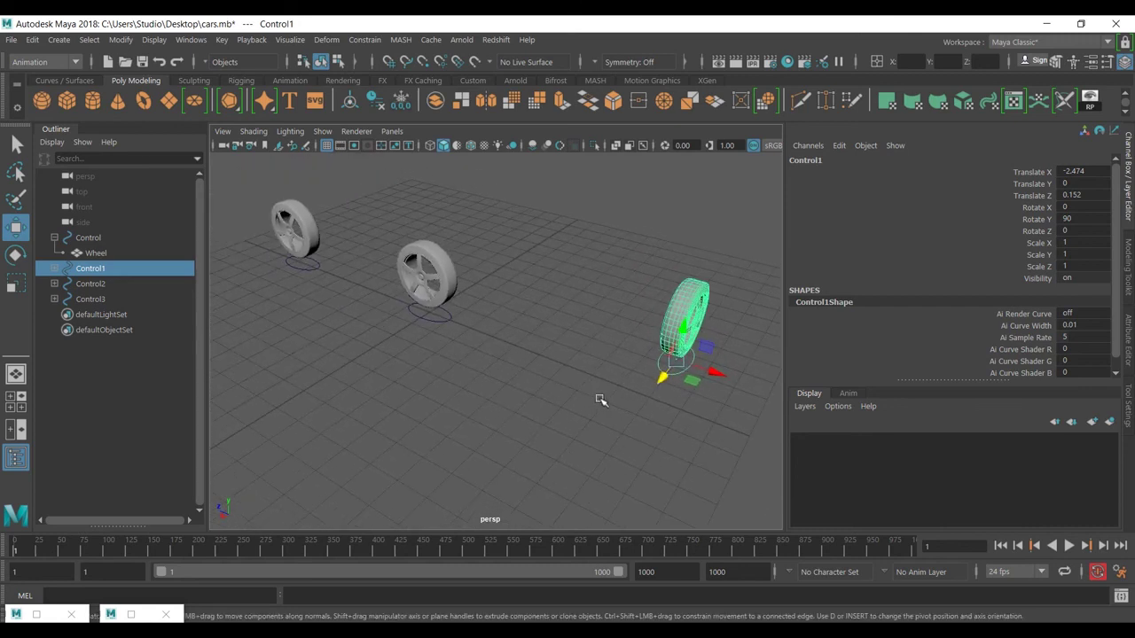
- Undo Control1's test moves along X and Z together with its Rotate Y change
key(ctrl+z)
key(ctrl+z)
key(ctrl+z)
key(ctrl+z)
- Review the three rigged wheels and their control curves, checking the channels and driving inputs of Wheel2 and Wheel, and clear the selection
alt+drag(600, 398, 644, 410)
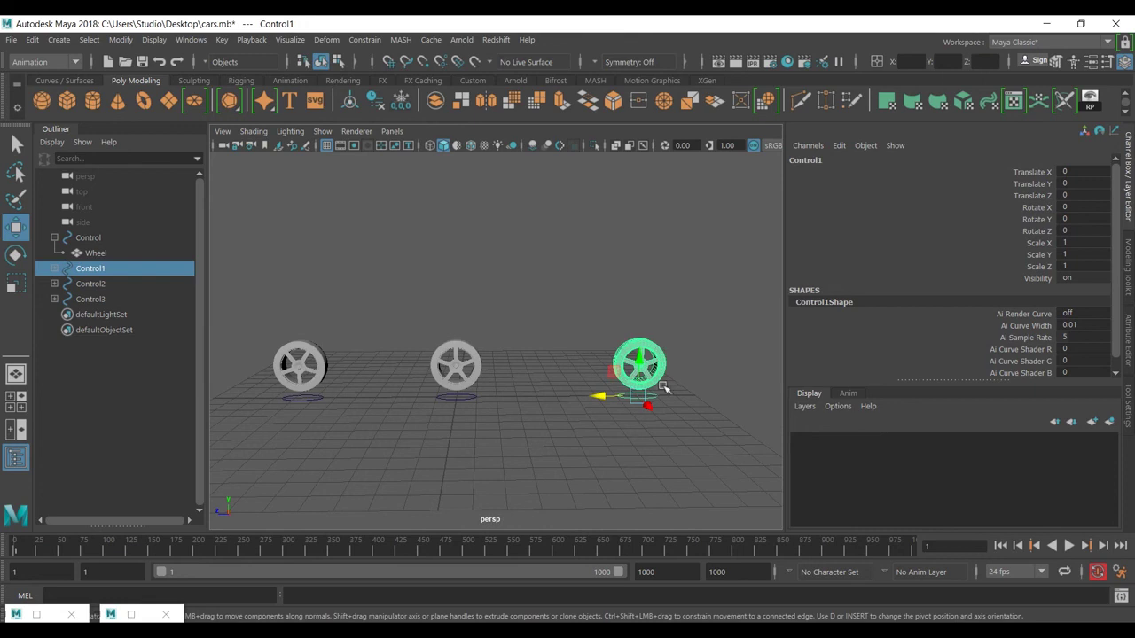
alt+middle_drag(411, 348, 543, 298)
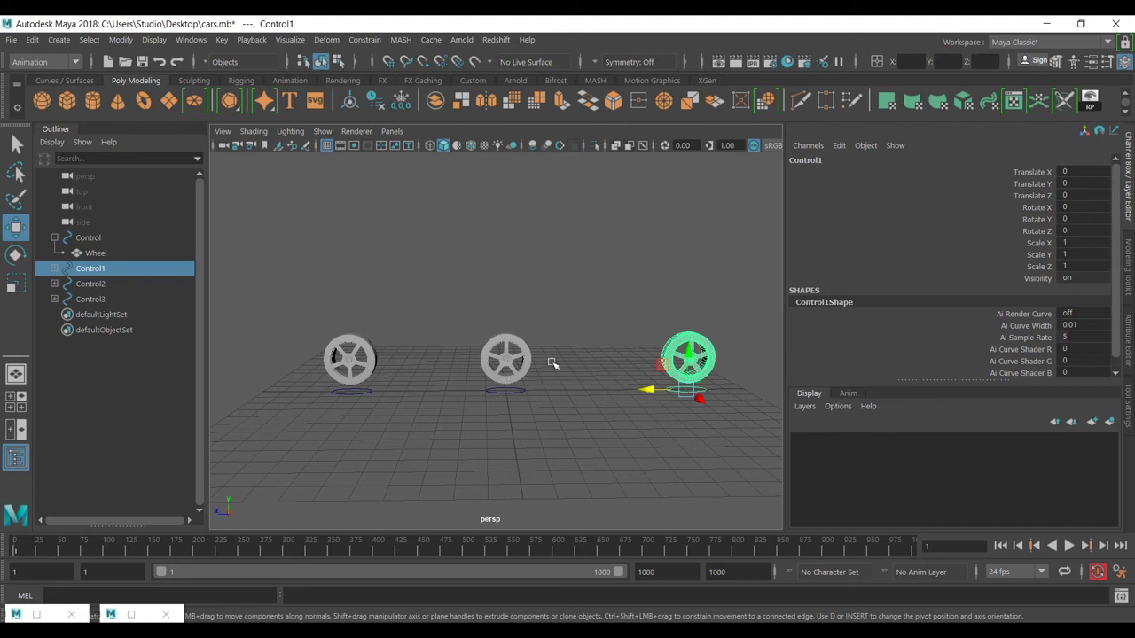
drag(422, 289, 324, 432)
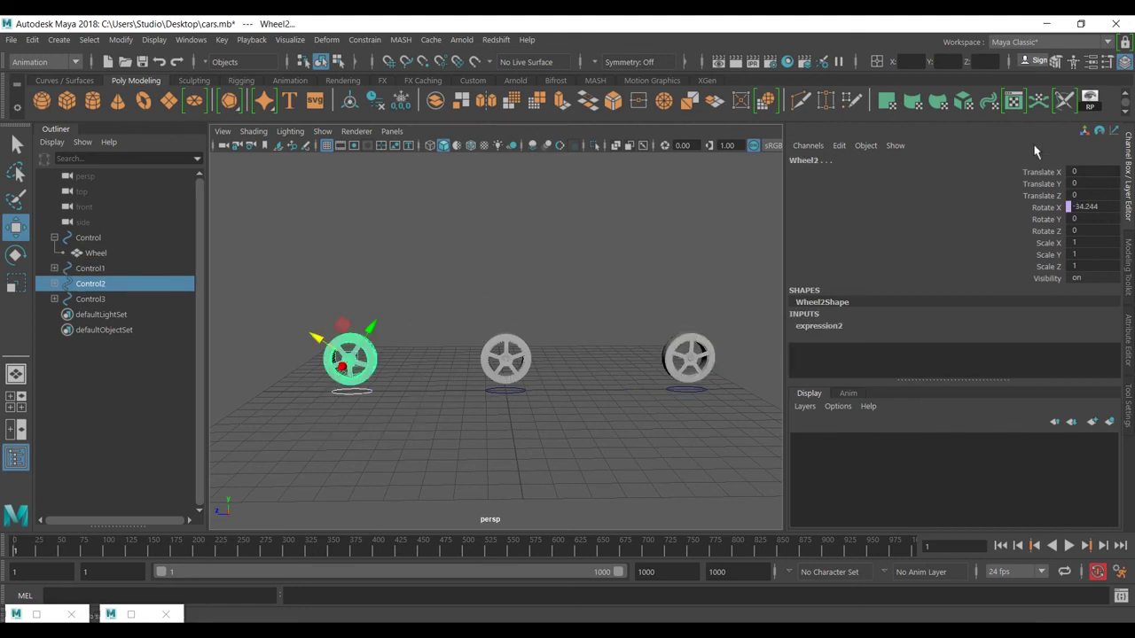
click(839, 146)
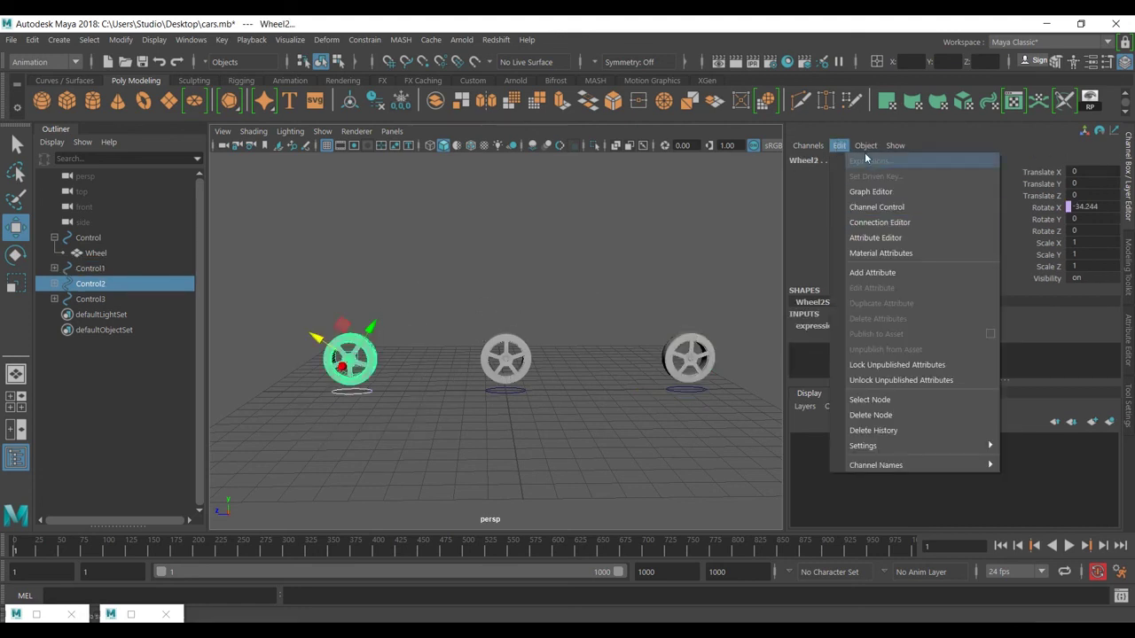
click(496, 275)
alt+drag(497, 275, 573, 446)
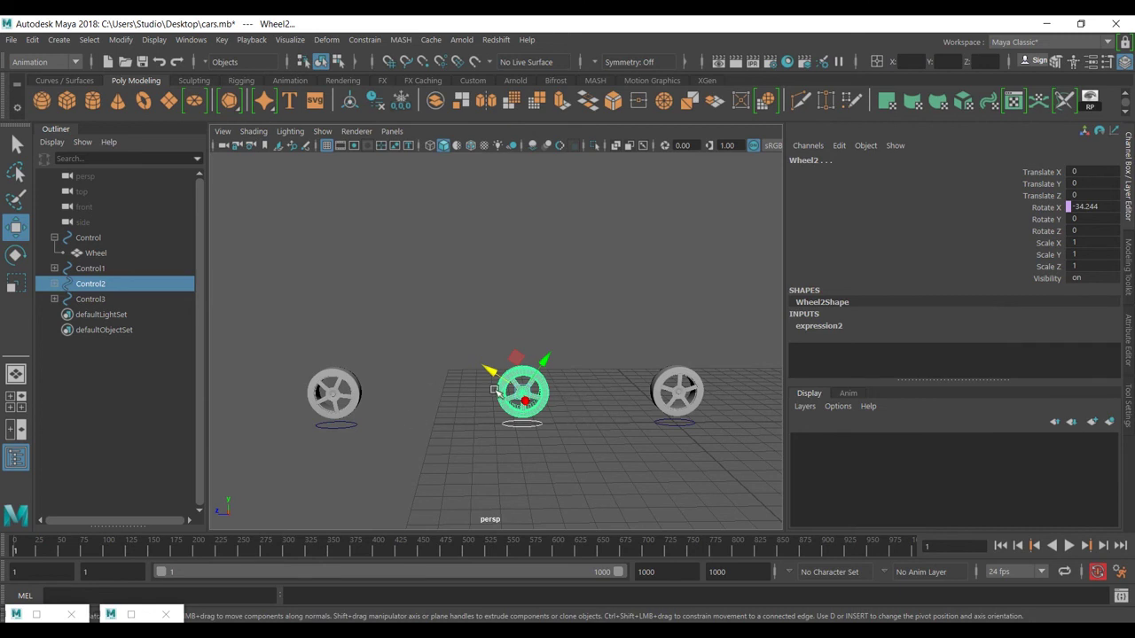
click(436, 420)
alt+drag(469, 395, 552, 428)
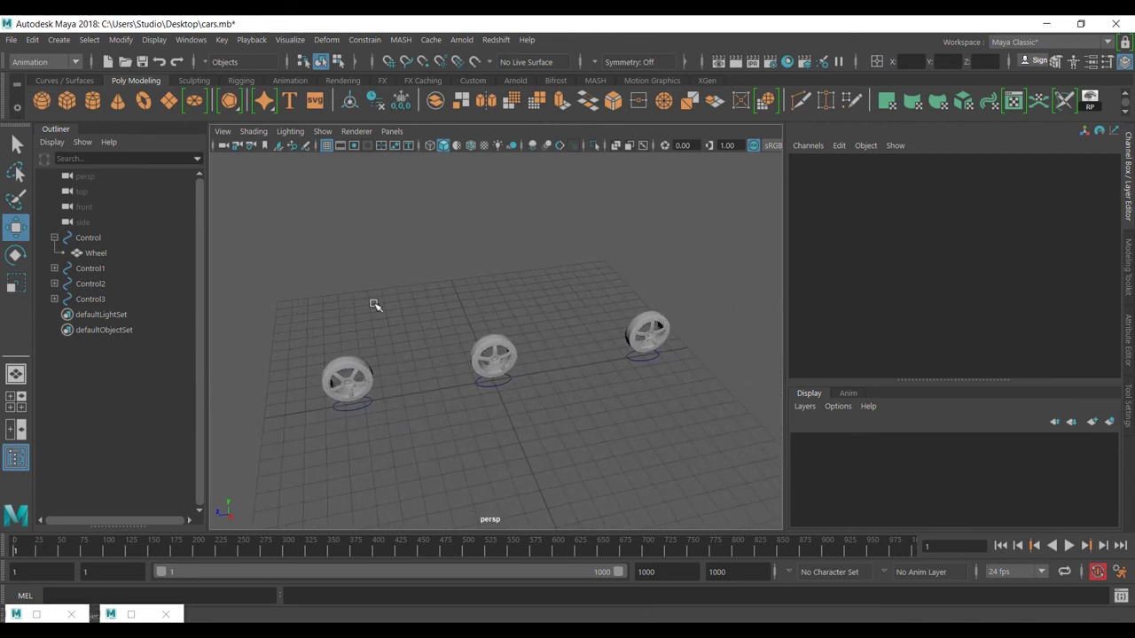
drag(299, 290, 790, 452)
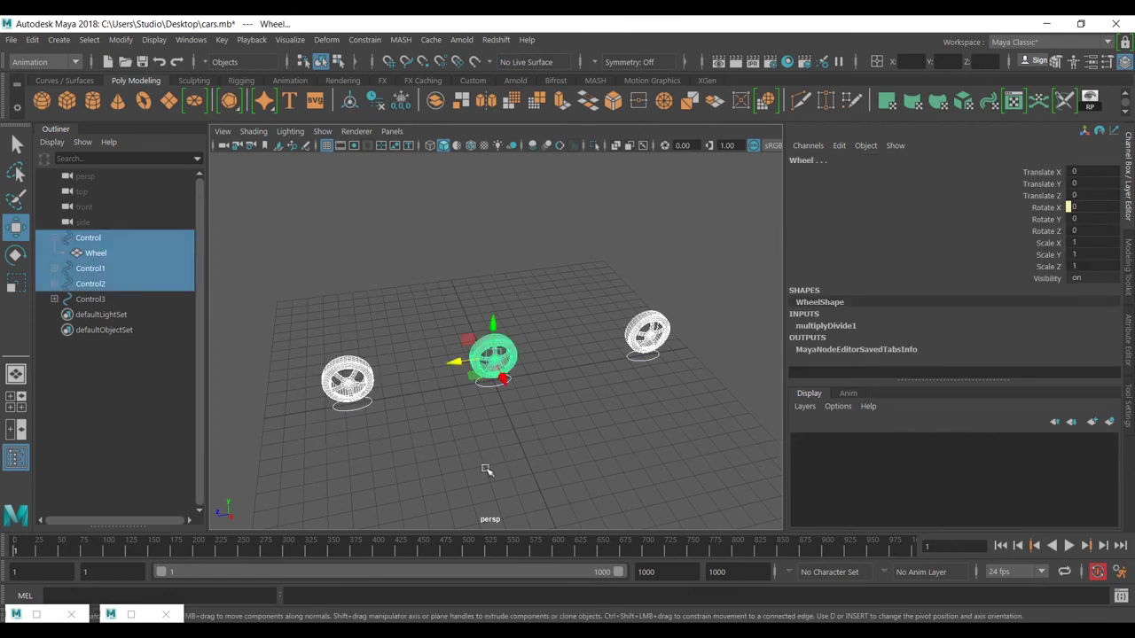
click(523, 438)
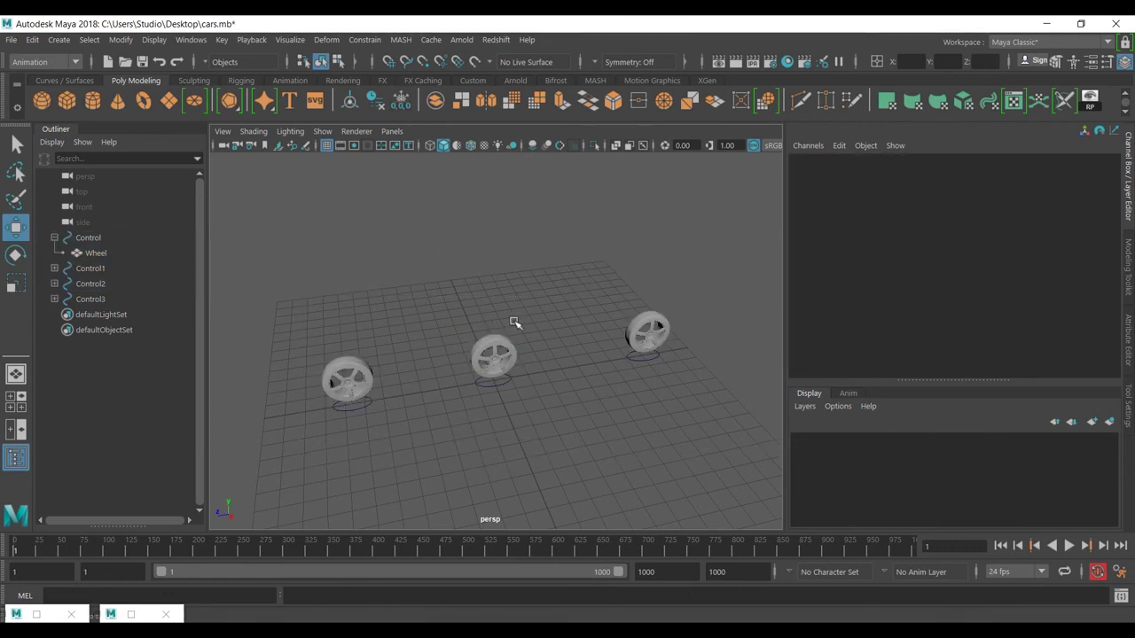